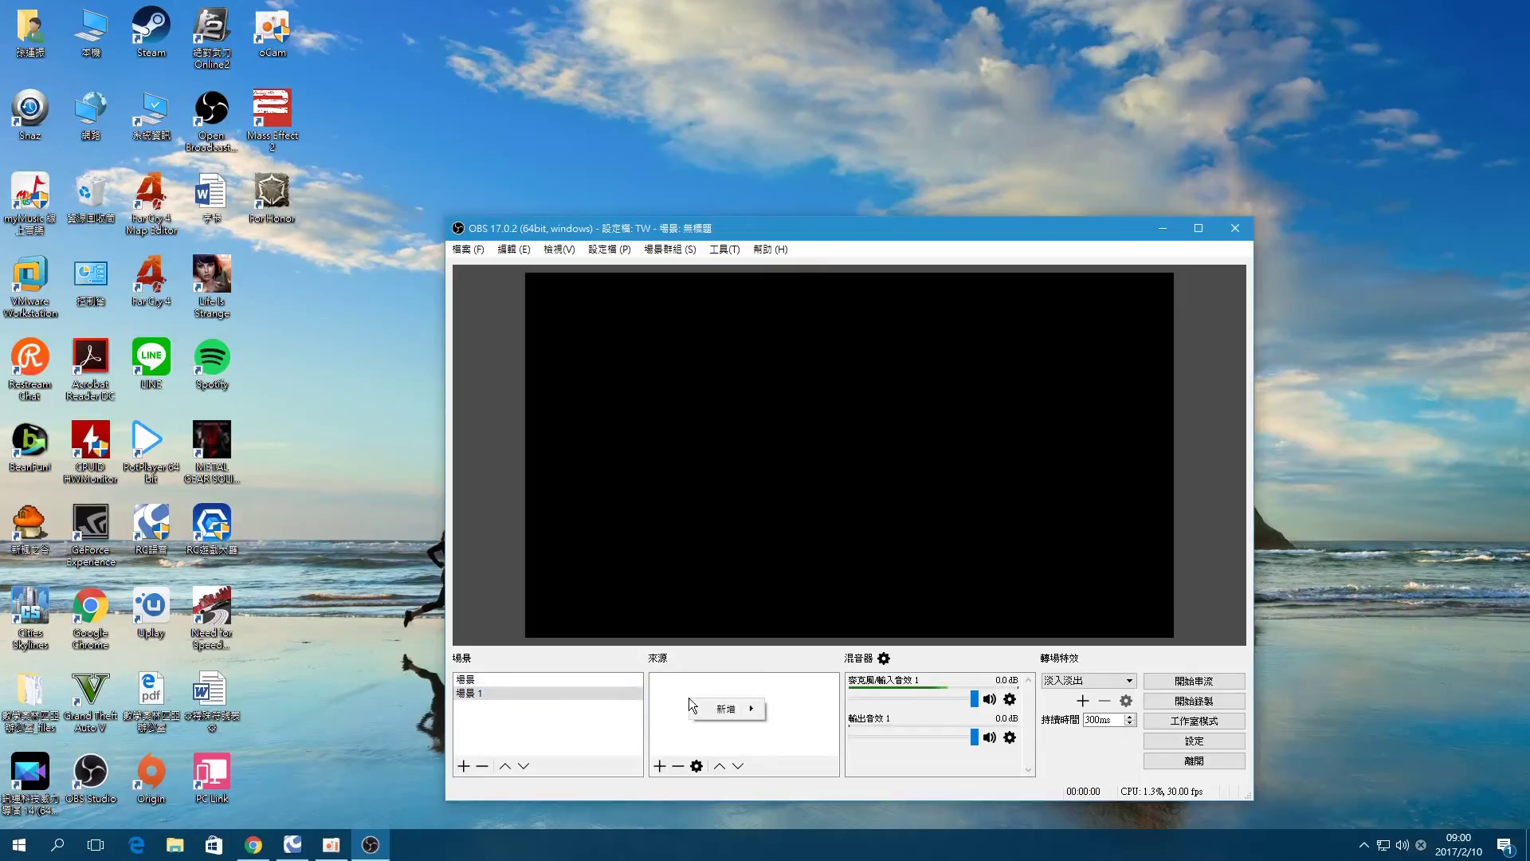
pyautogui.moveTo(719, 707)
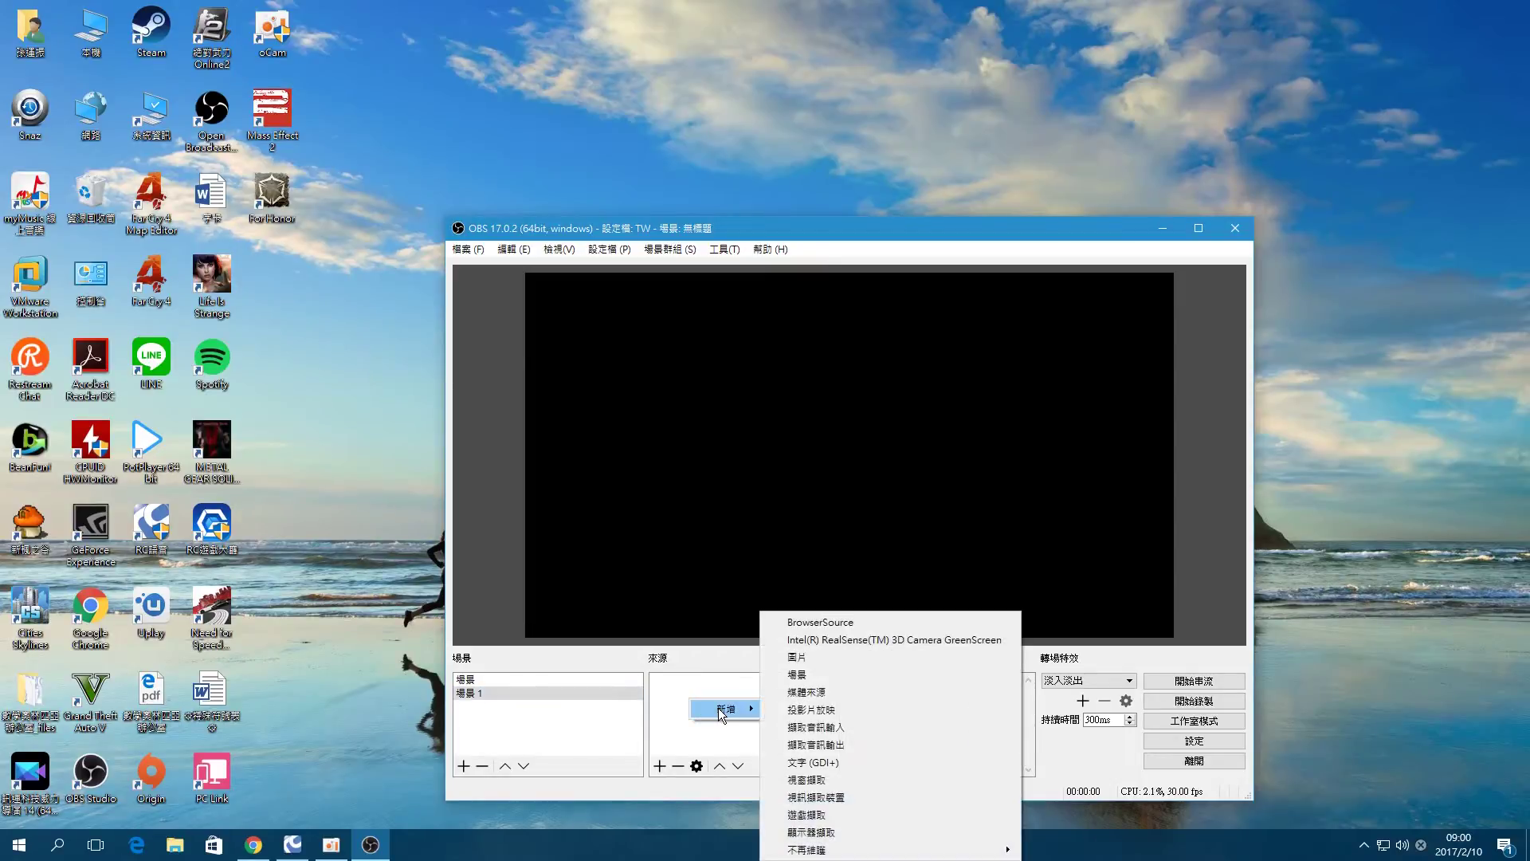
pyautogui.click(695, 685)
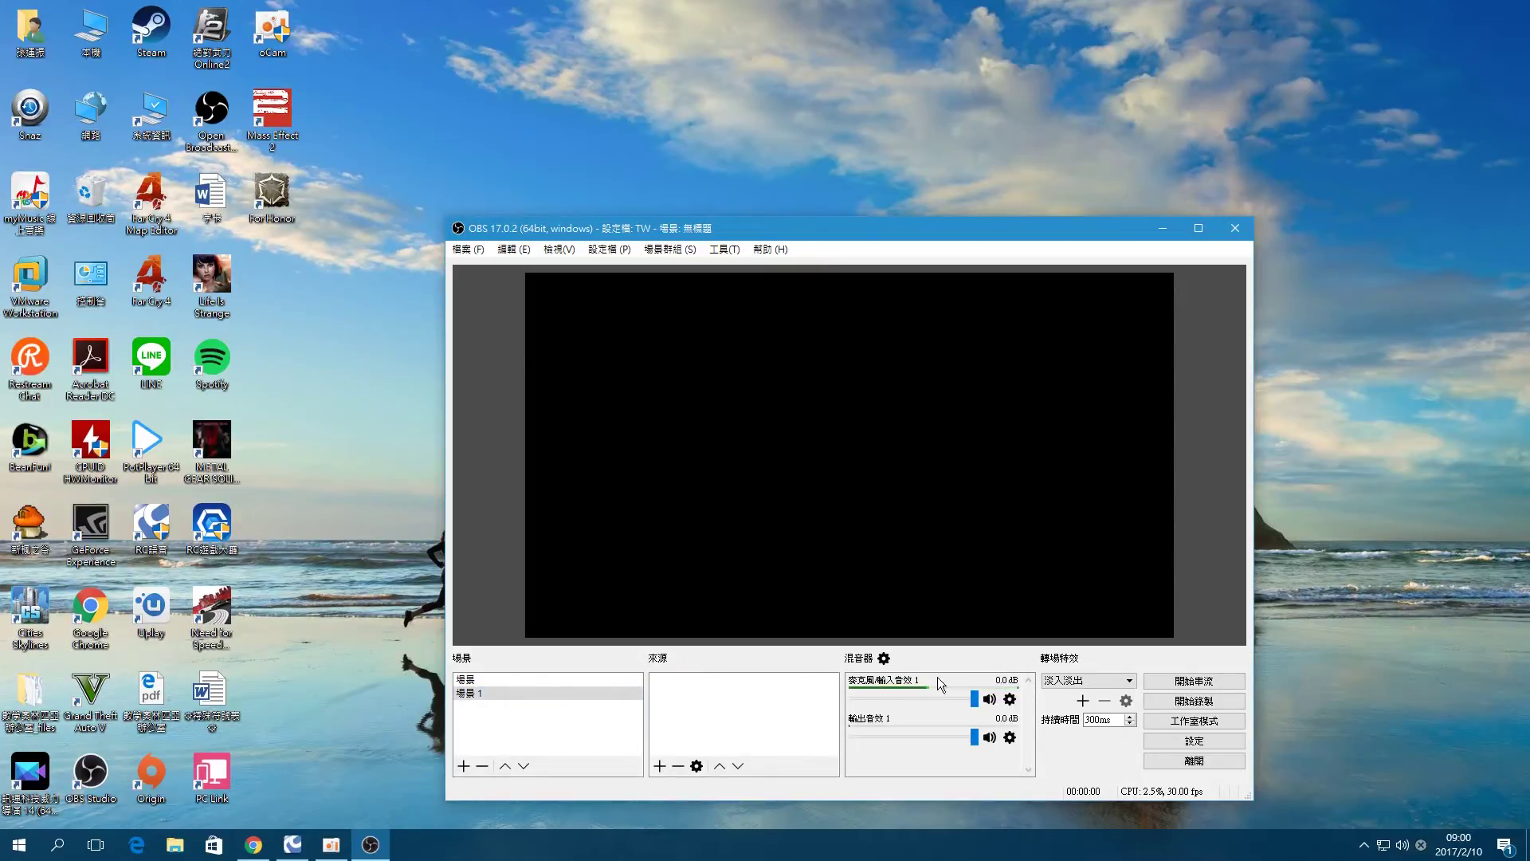
pyautogui.click(1011, 700)
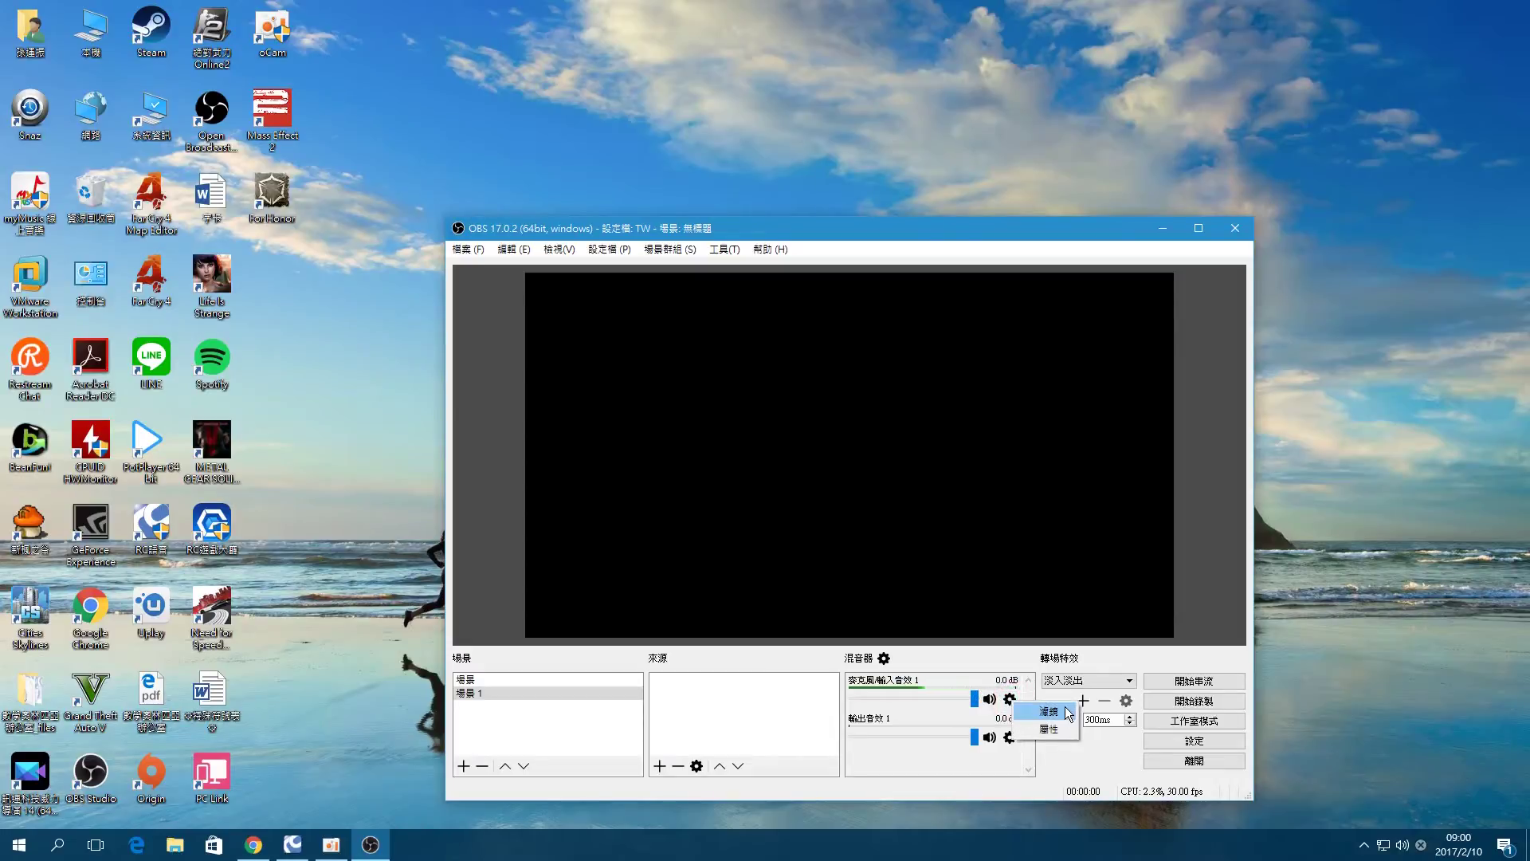
pyautogui.click(765, 701)
# Add a new 文字 (FreeType 2) source to 場景 1 under its default name and enter 大家好 as its text
pyautogui.rightClick(677, 682)
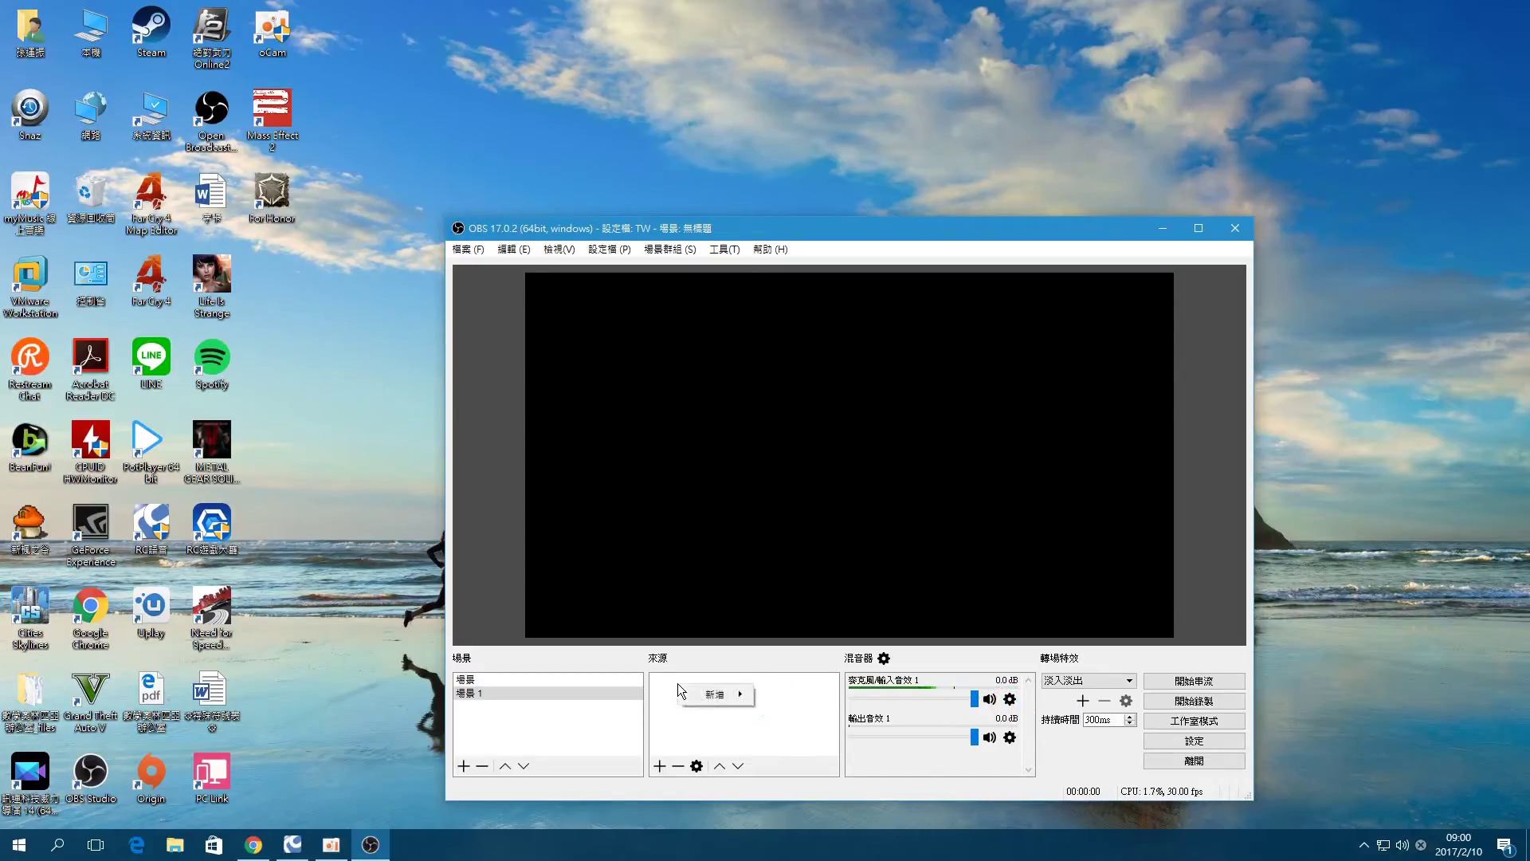
pyautogui.moveTo(700, 693)
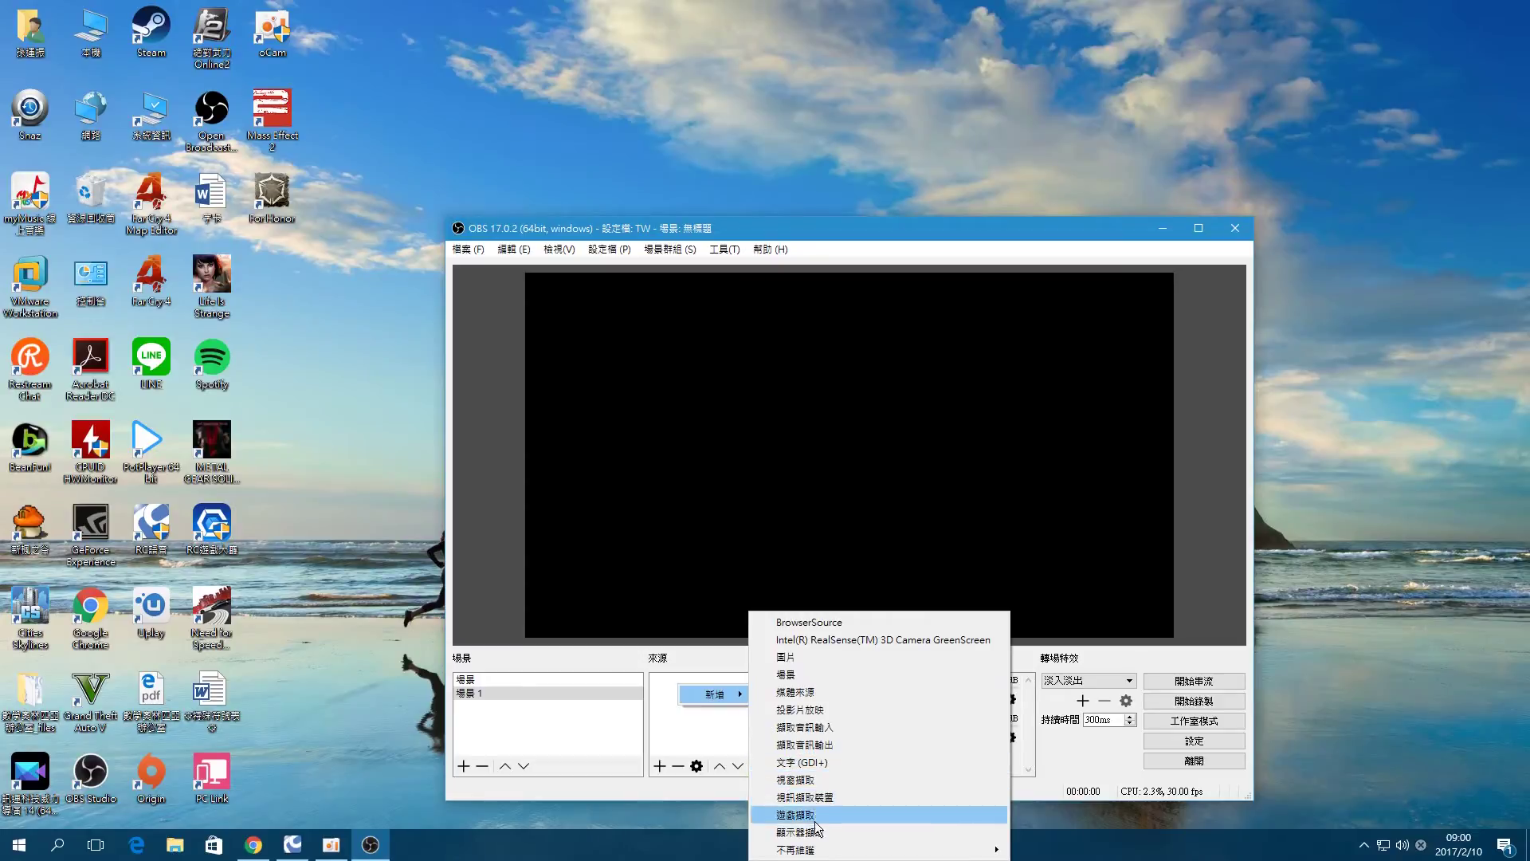
pyautogui.moveTo(804, 852)
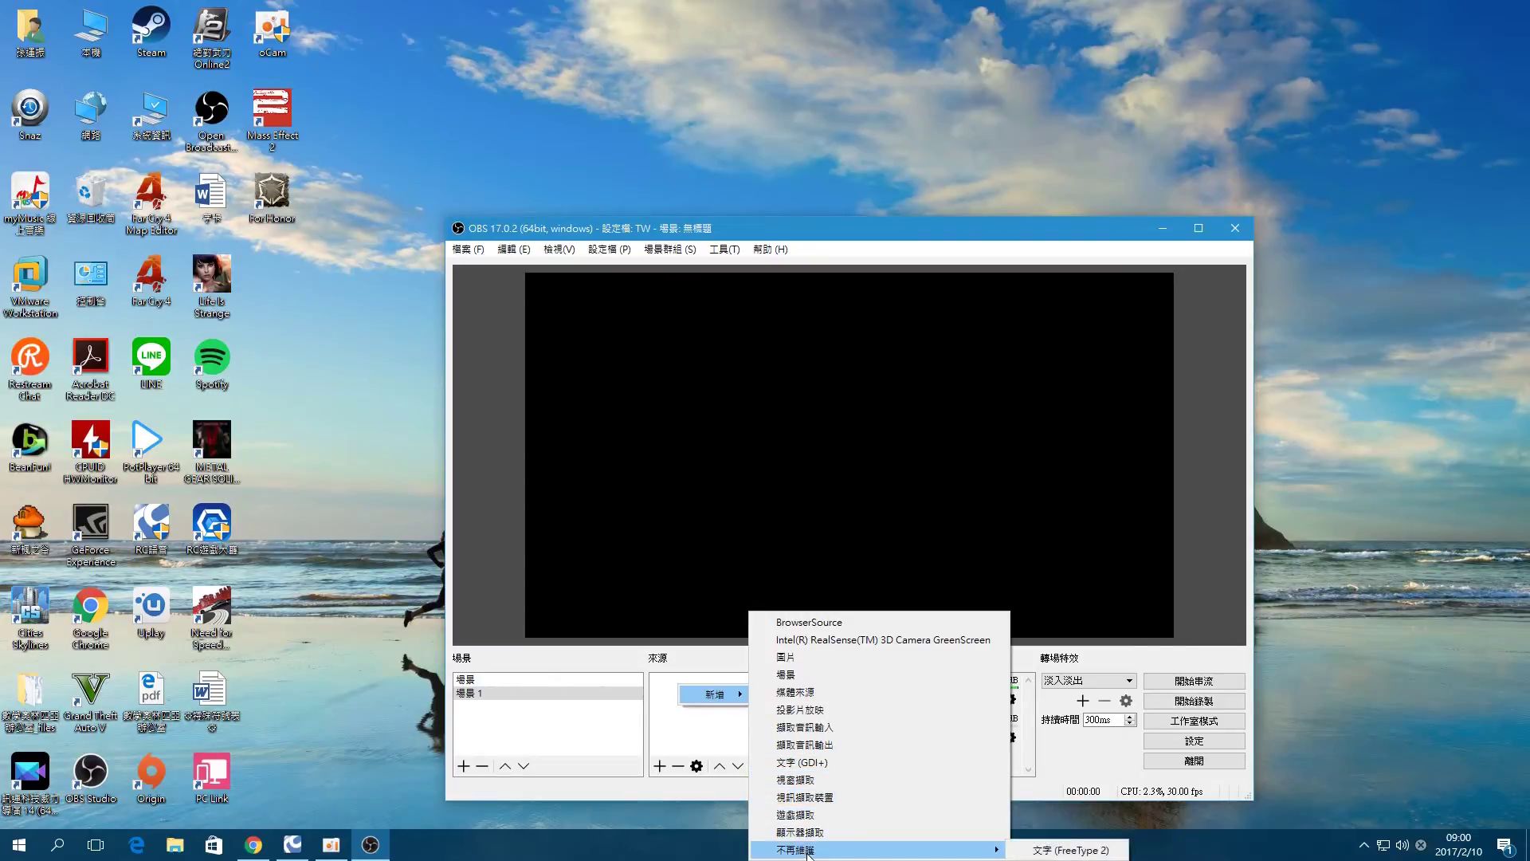
pyautogui.click(1036, 850)
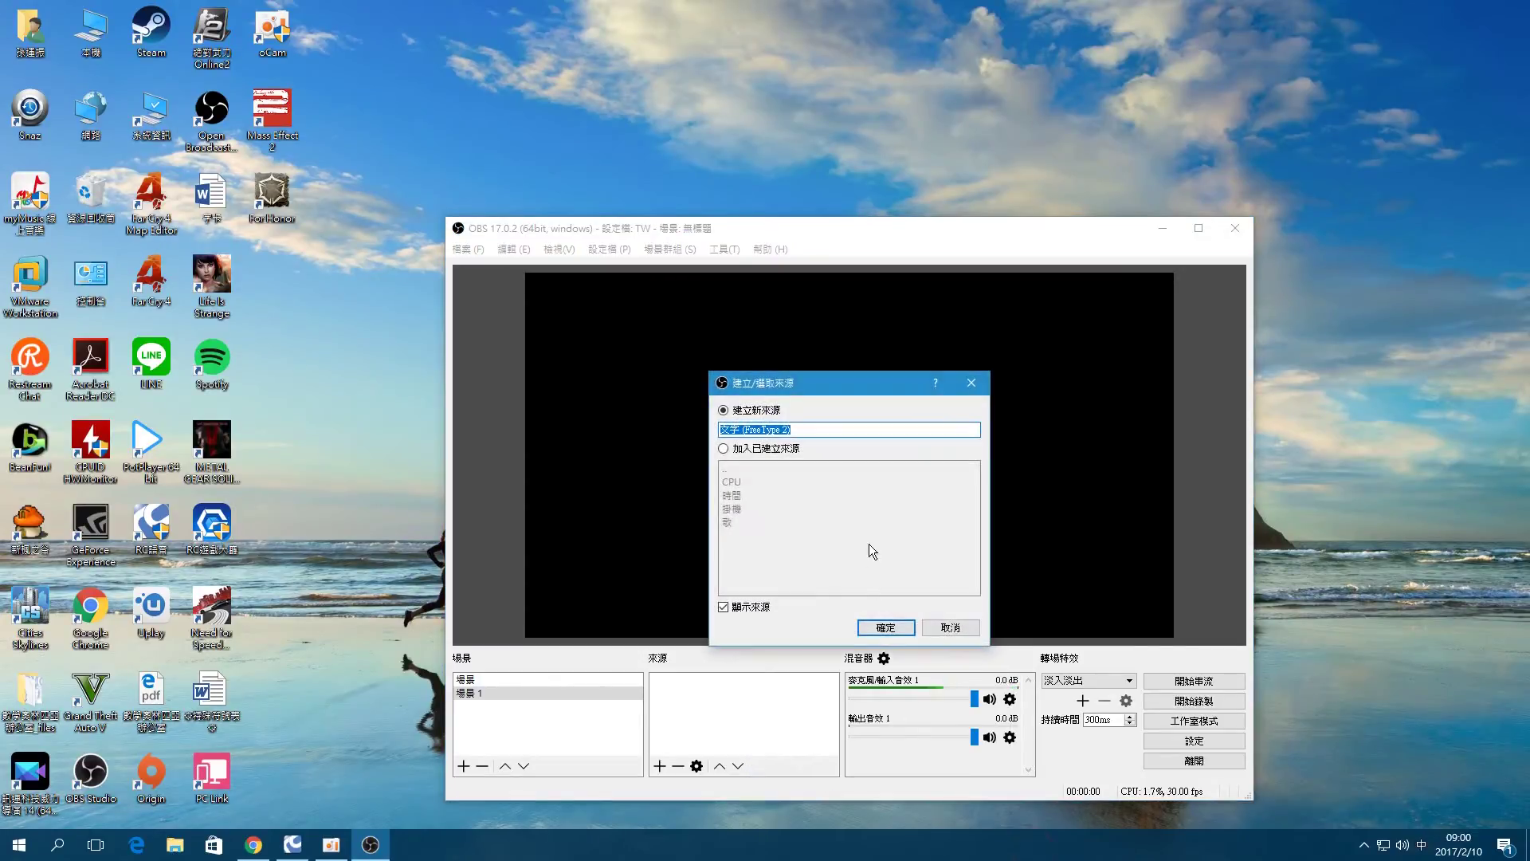
pyautogui.click(883, 628)
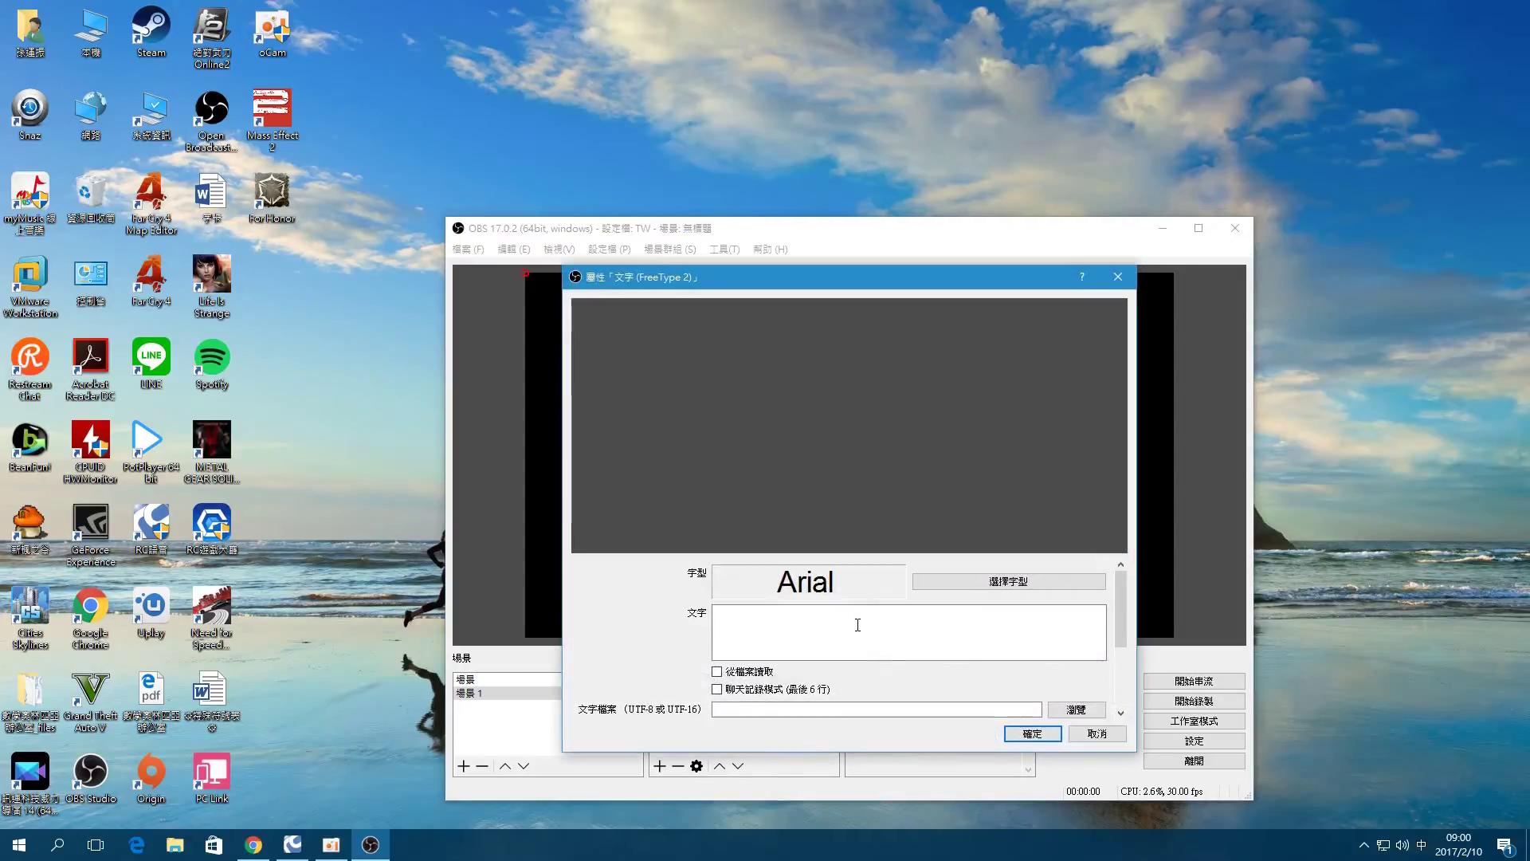
pyautogui.click(818, 622)
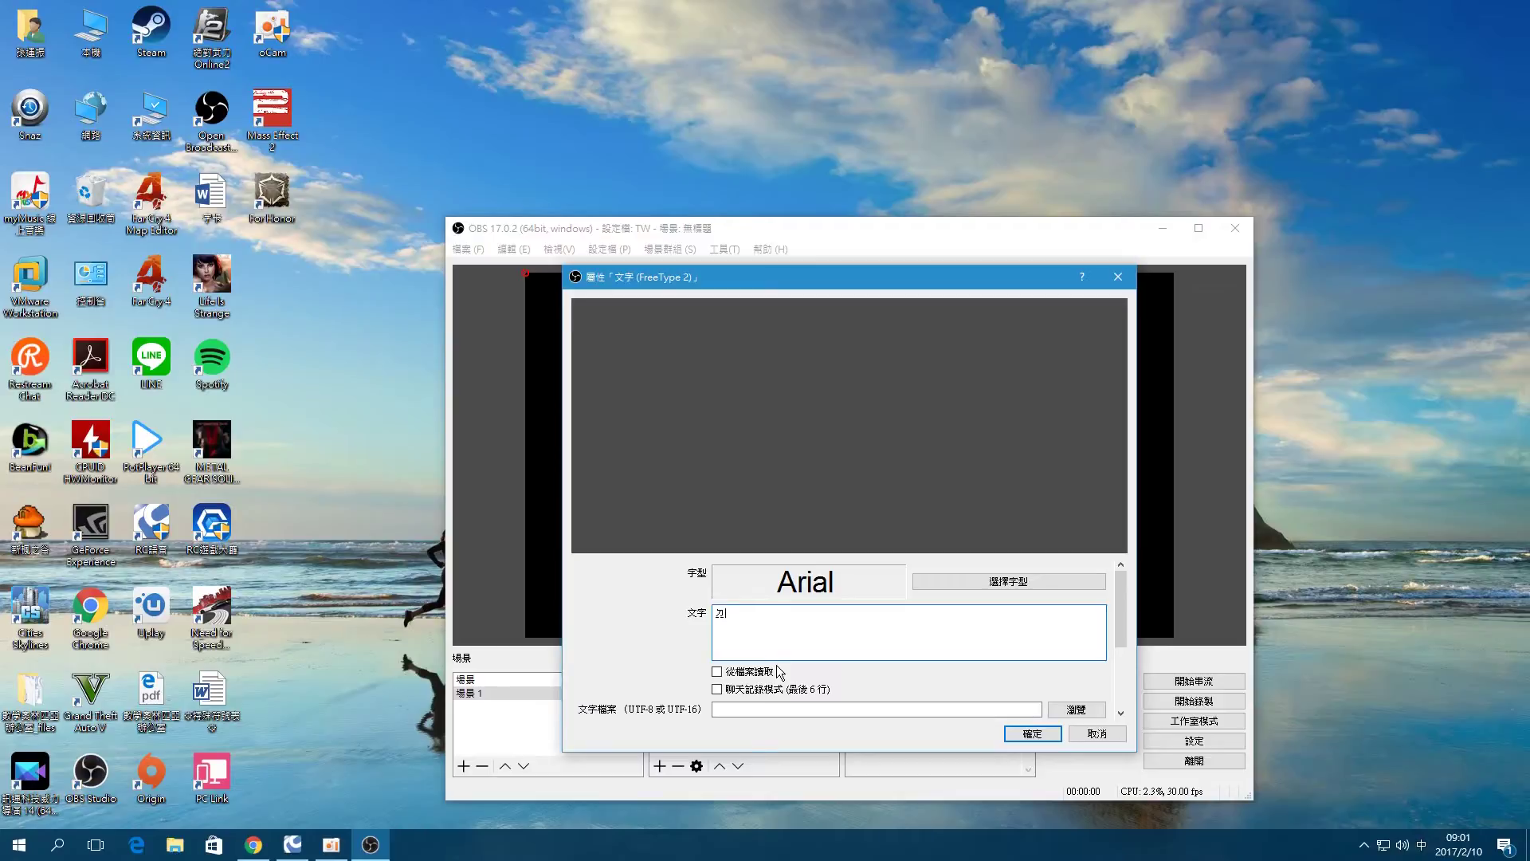
pyautogui.write('太ㄐㄧㄚ')
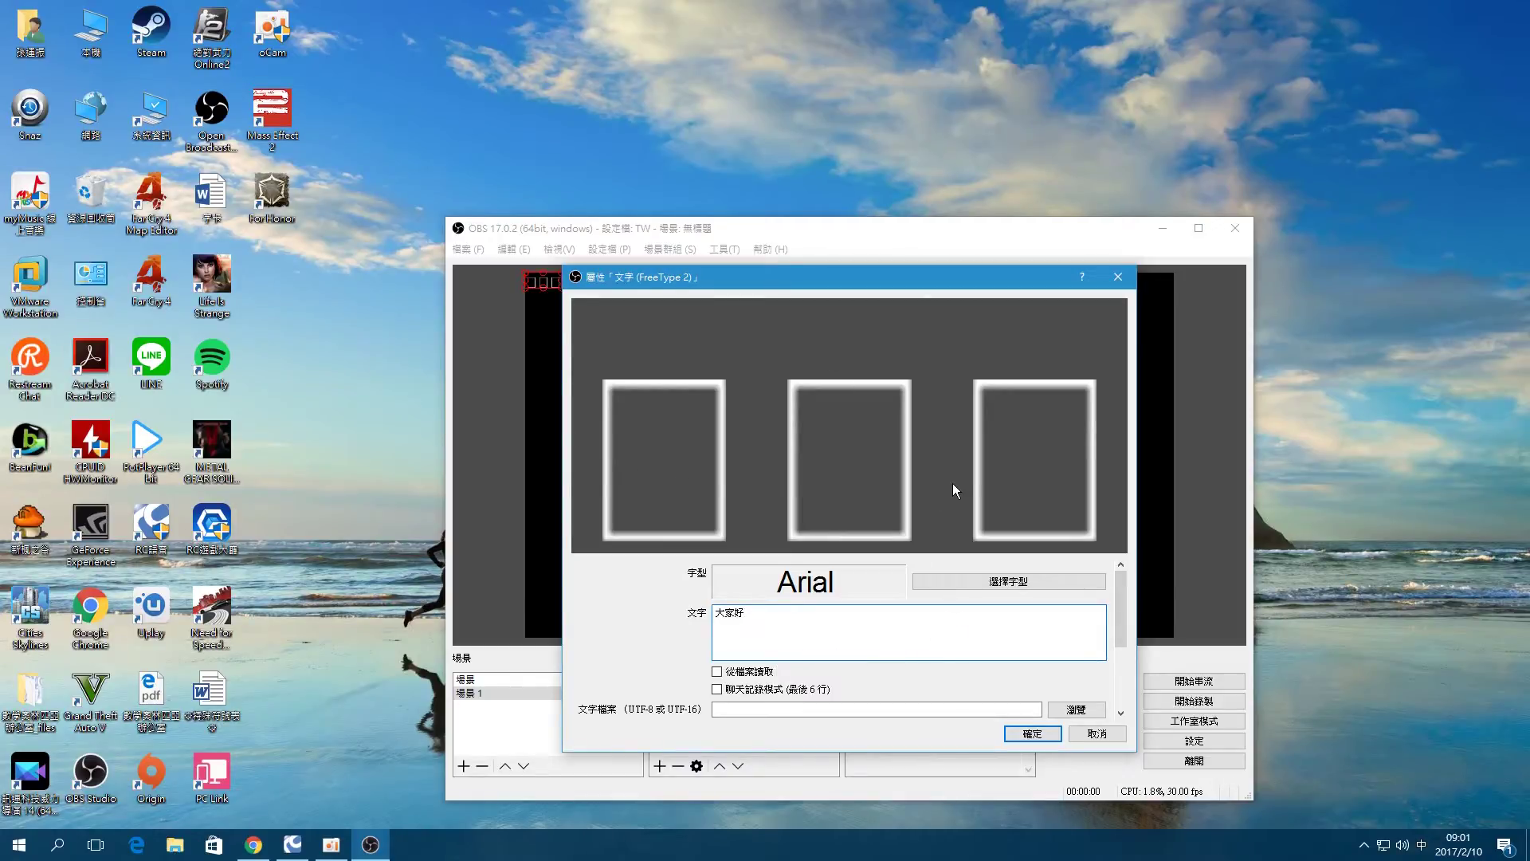
# Try the Agency FB and Arial Rounded MT Bold fonts on the text source
pyautogui.click(1025, 577)
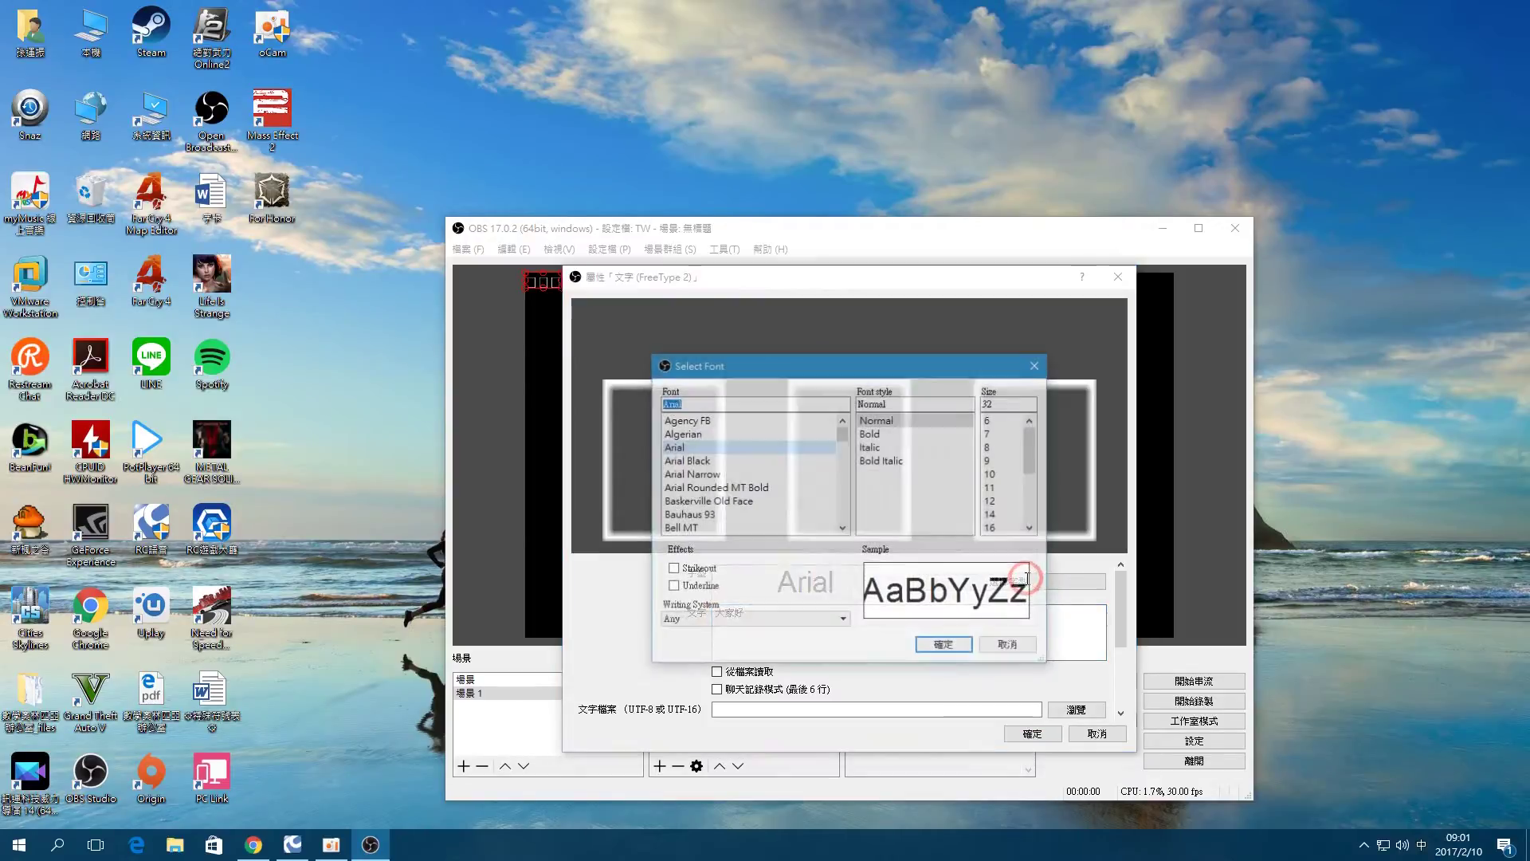
pyautogui.click(759, 431)
pyautogui.click(725, 420)
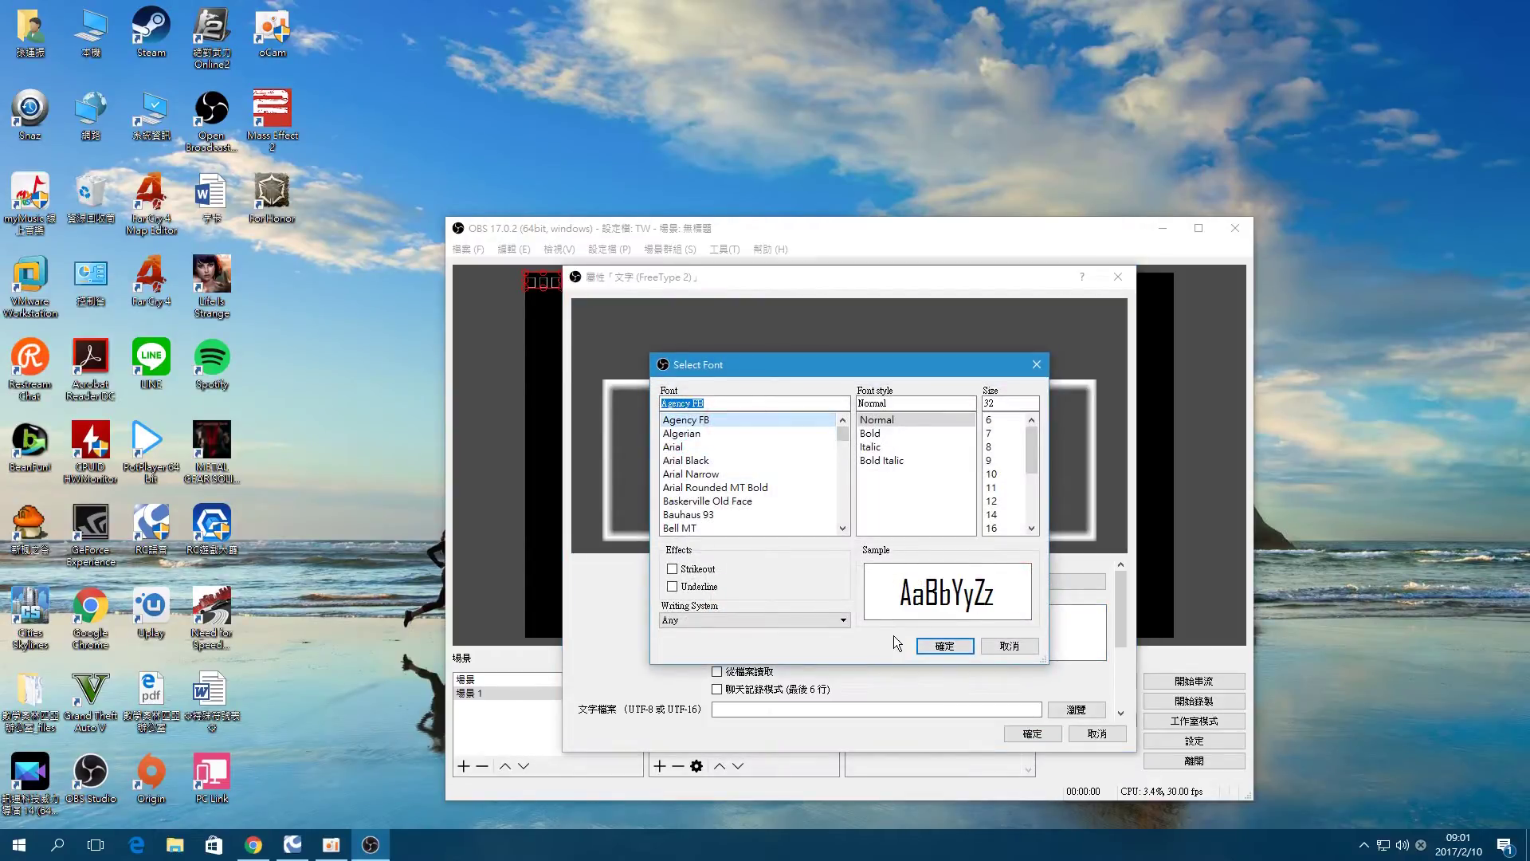
pyautogui.click(937, 648)
pyautogui.click(1017, 582)
pyautogui.click(749, 487)
pyautogui.click(945, 645)
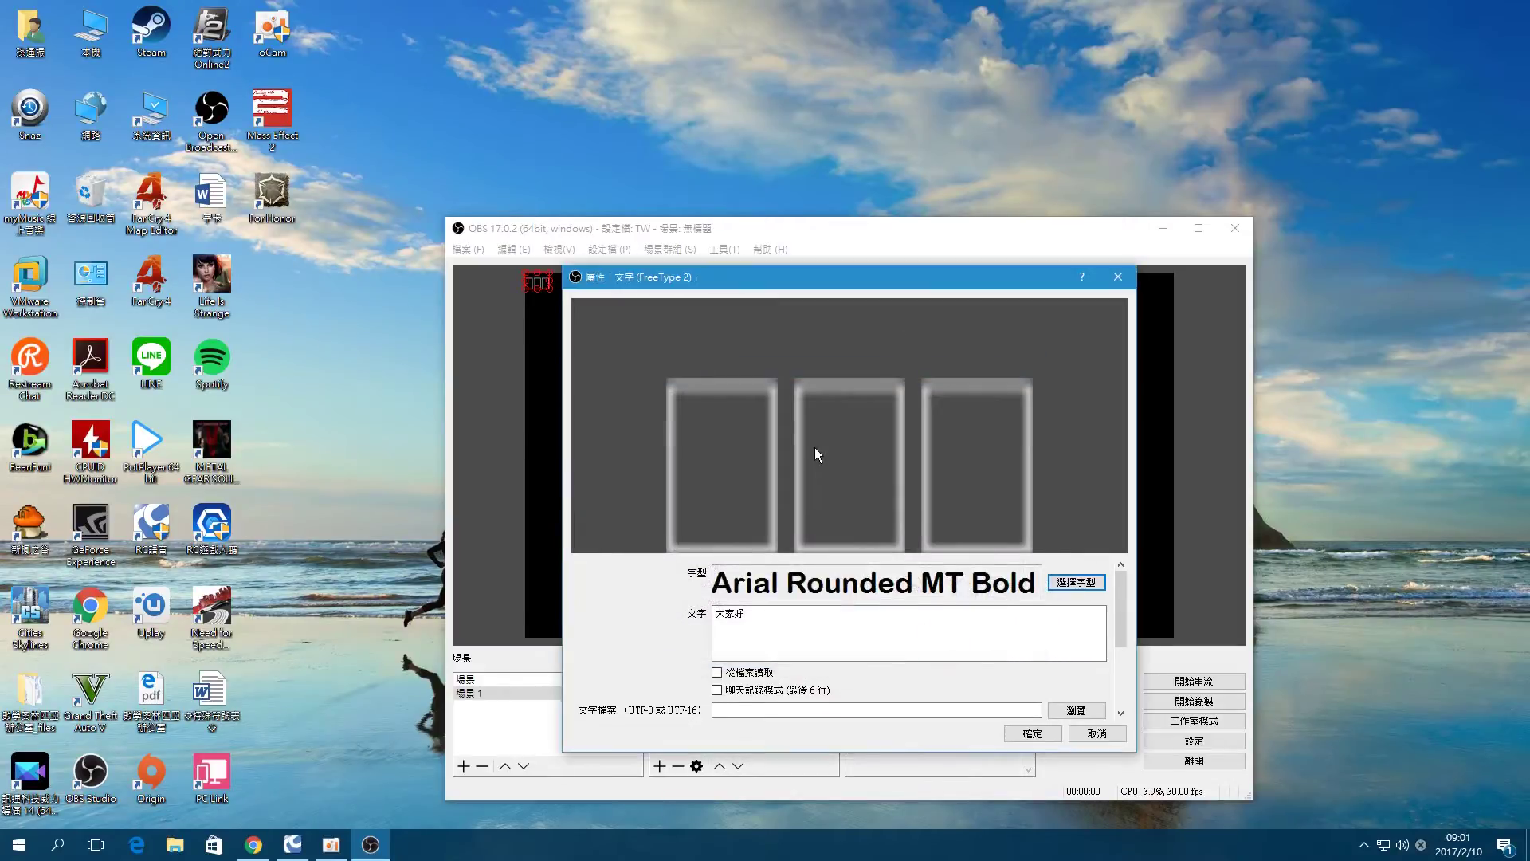
# Set the text source's font to 微軟正黑體
pyautogui.click(1075, 582)
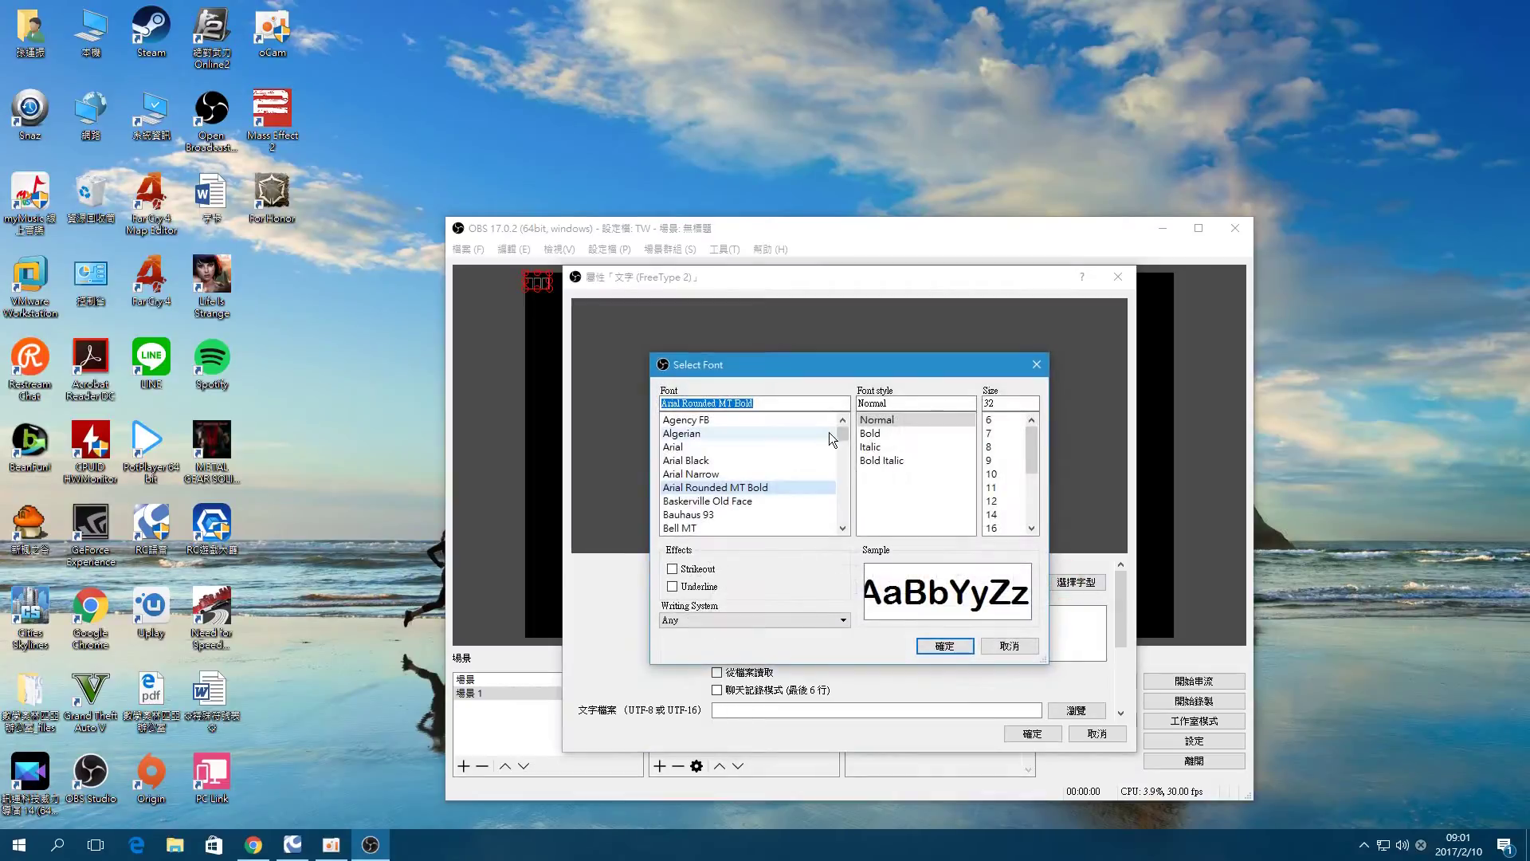
pyautogui.moveTo(846, 434); pyautogui.dragTo(853, 528)
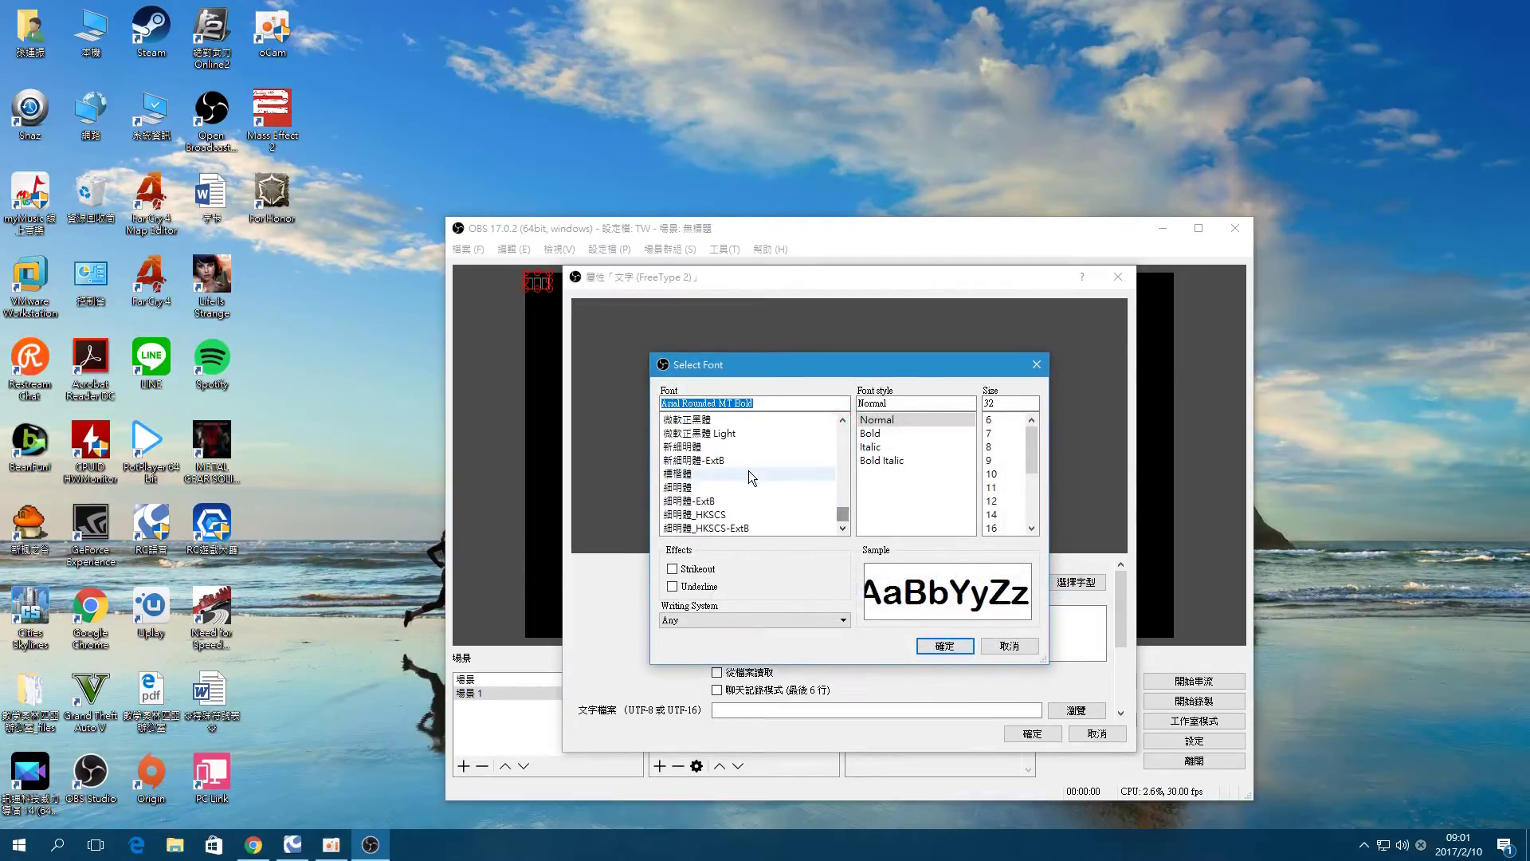
pyautogui.click(702, 429)
pyautogui.press('Return')
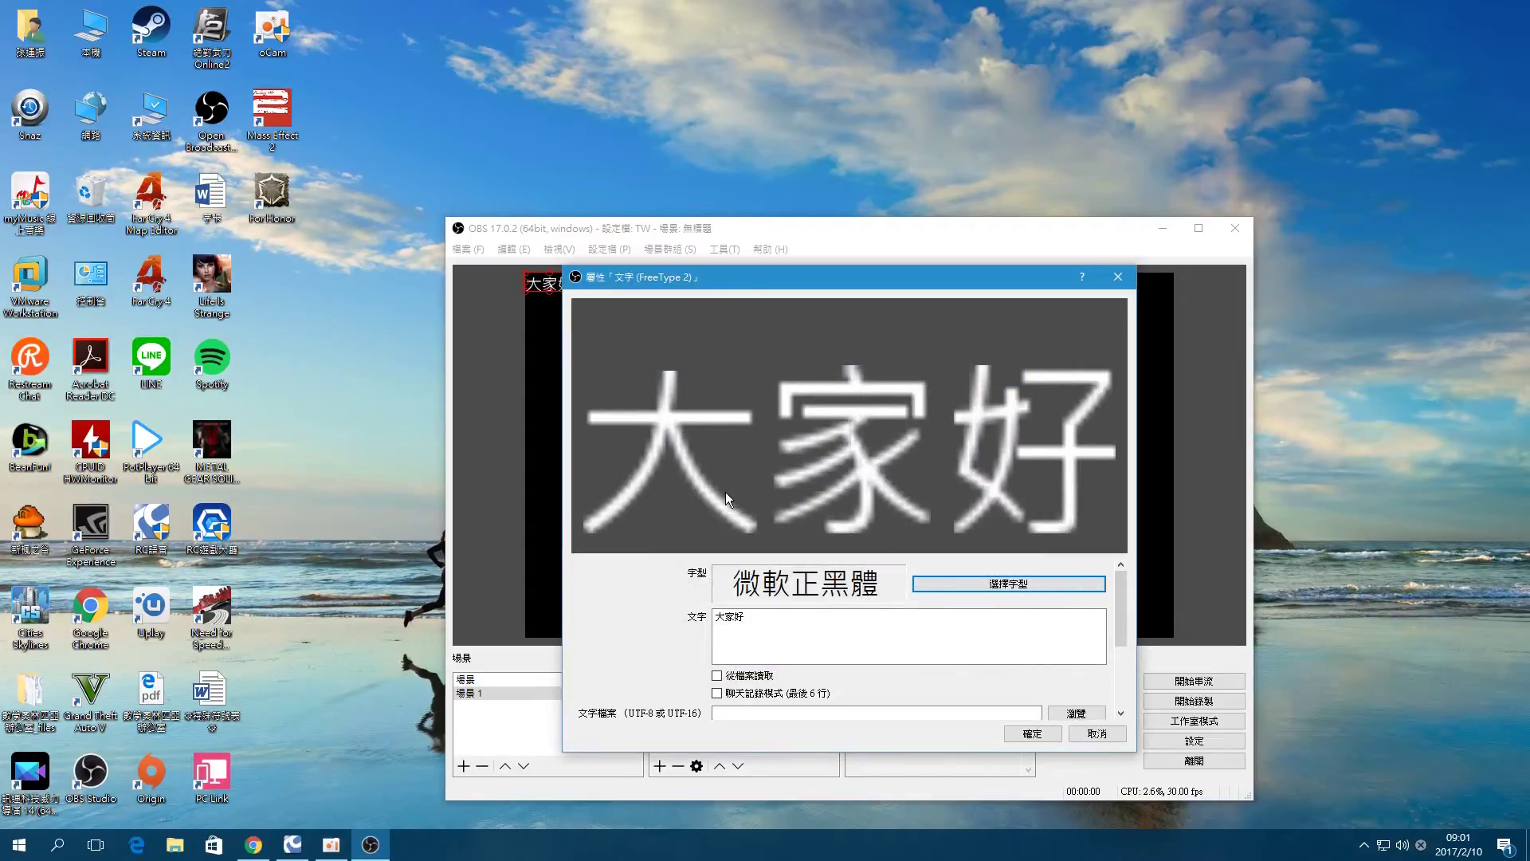
# Give the text a gradient by setting 顏色 1 to red and 顏色 2 to orange (#ffaa00)
pyautogui.click(914, 656)
pyautogui.scroll(-3, 797, 629)
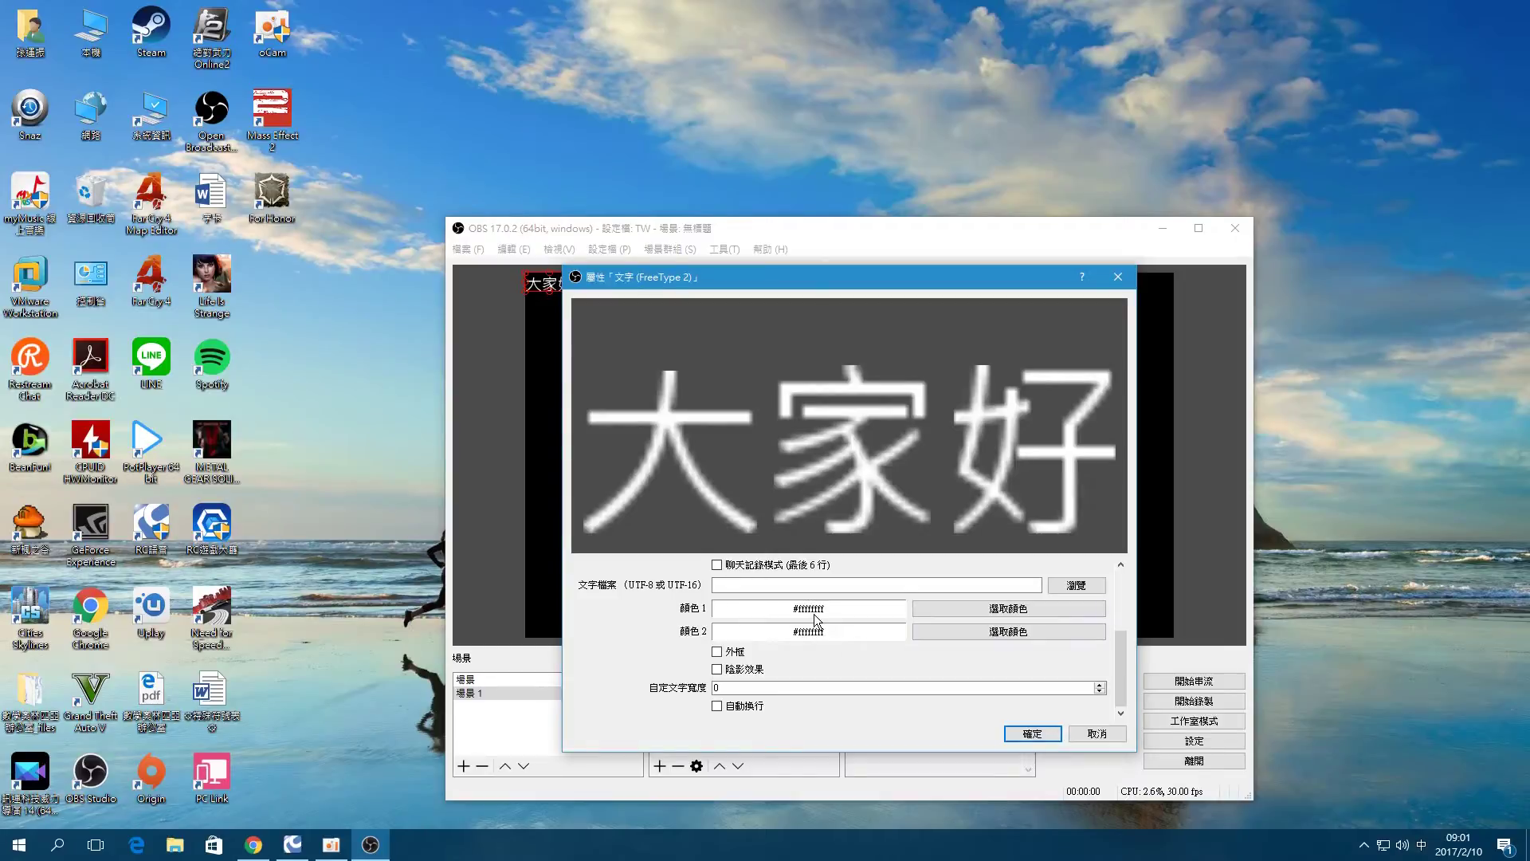
pyautogui.click(953, 615)
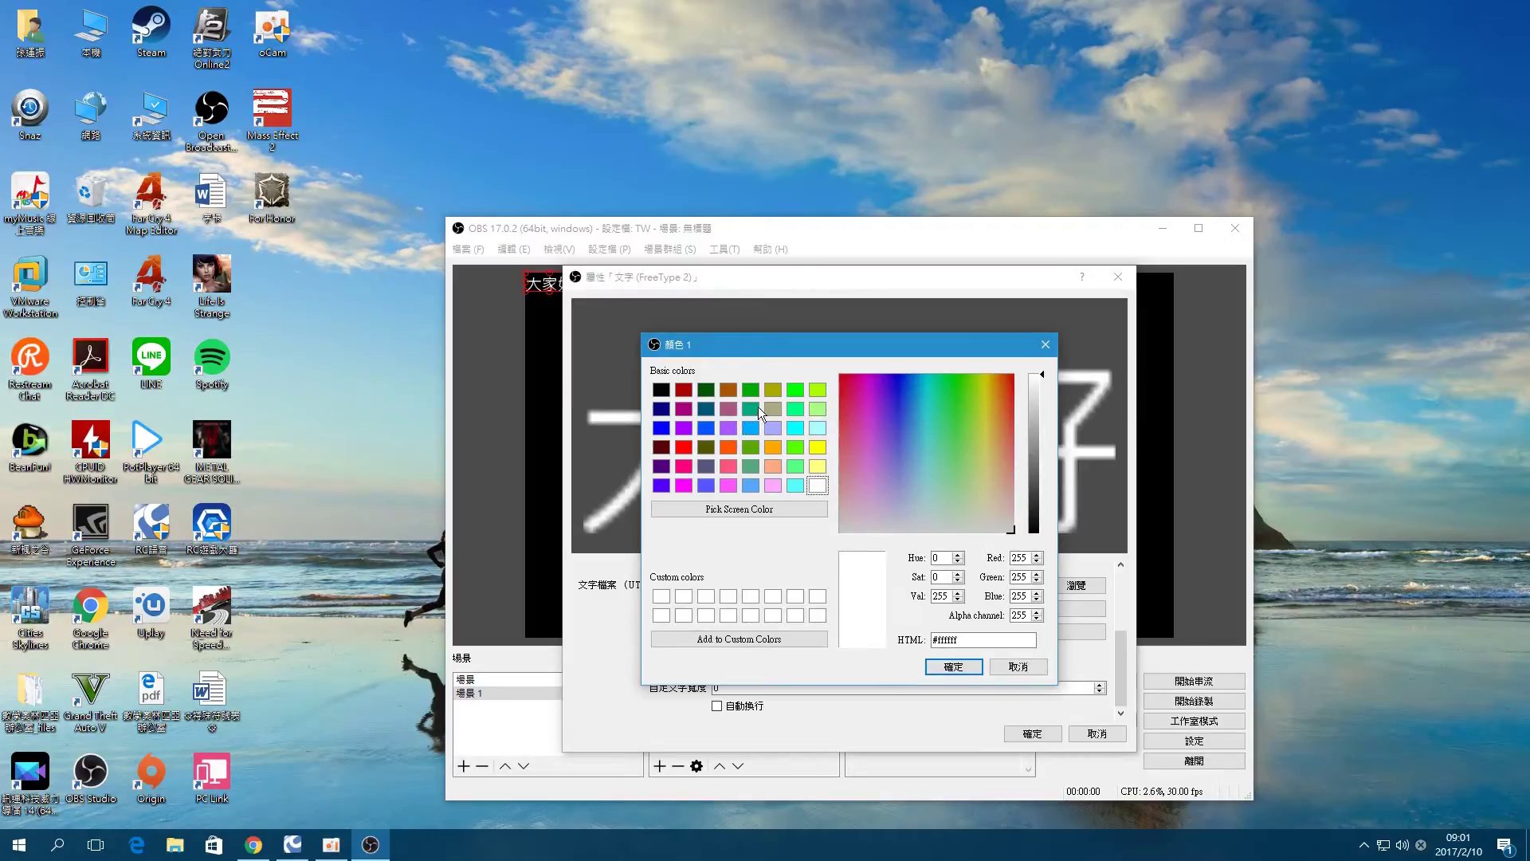
pyautogui.click(1017, 666)
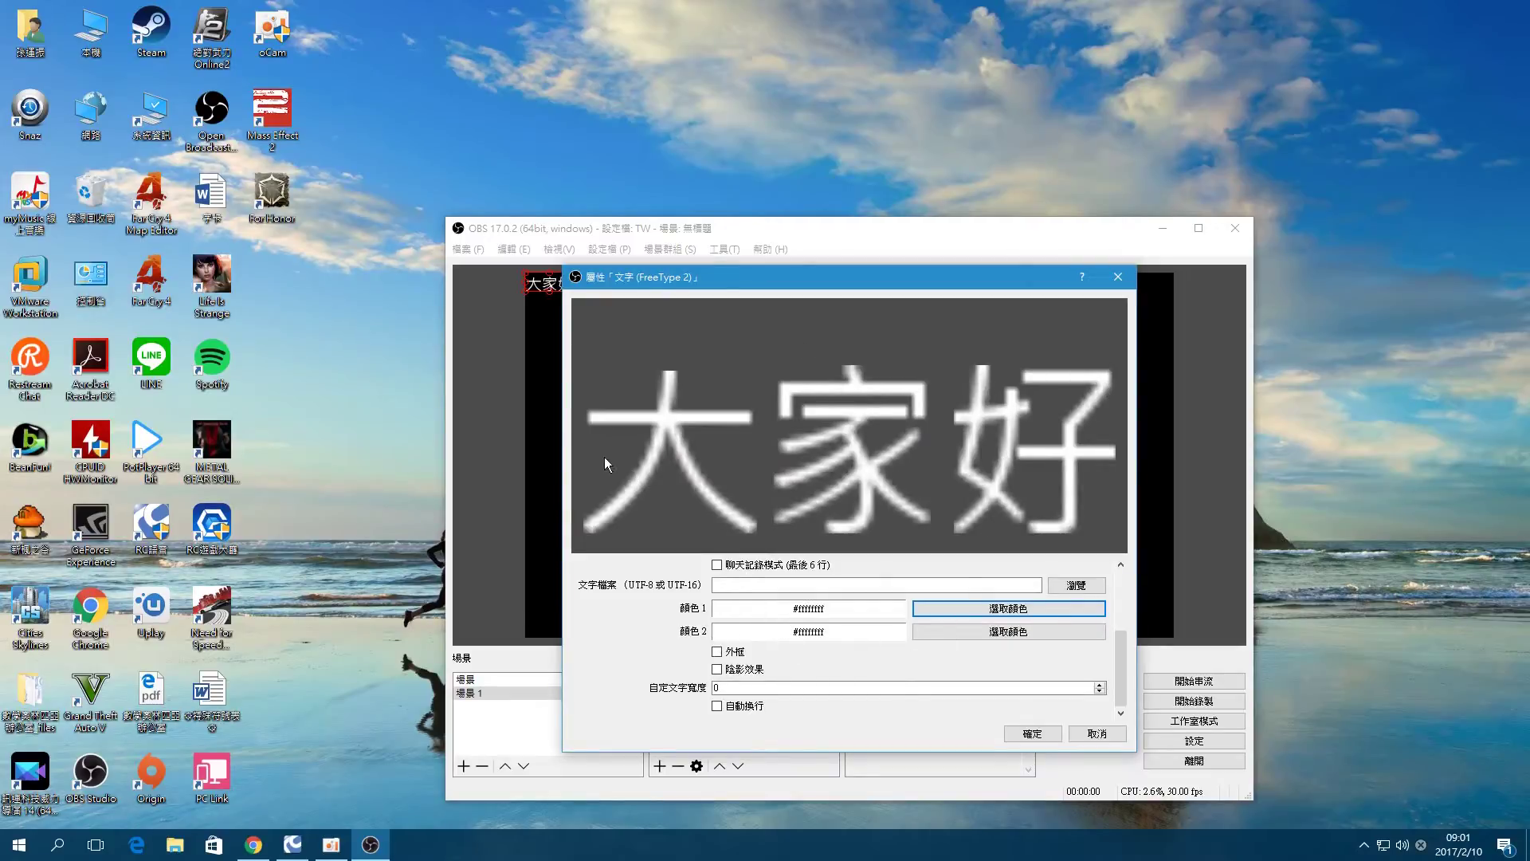
pyautogui.click(993, 609)
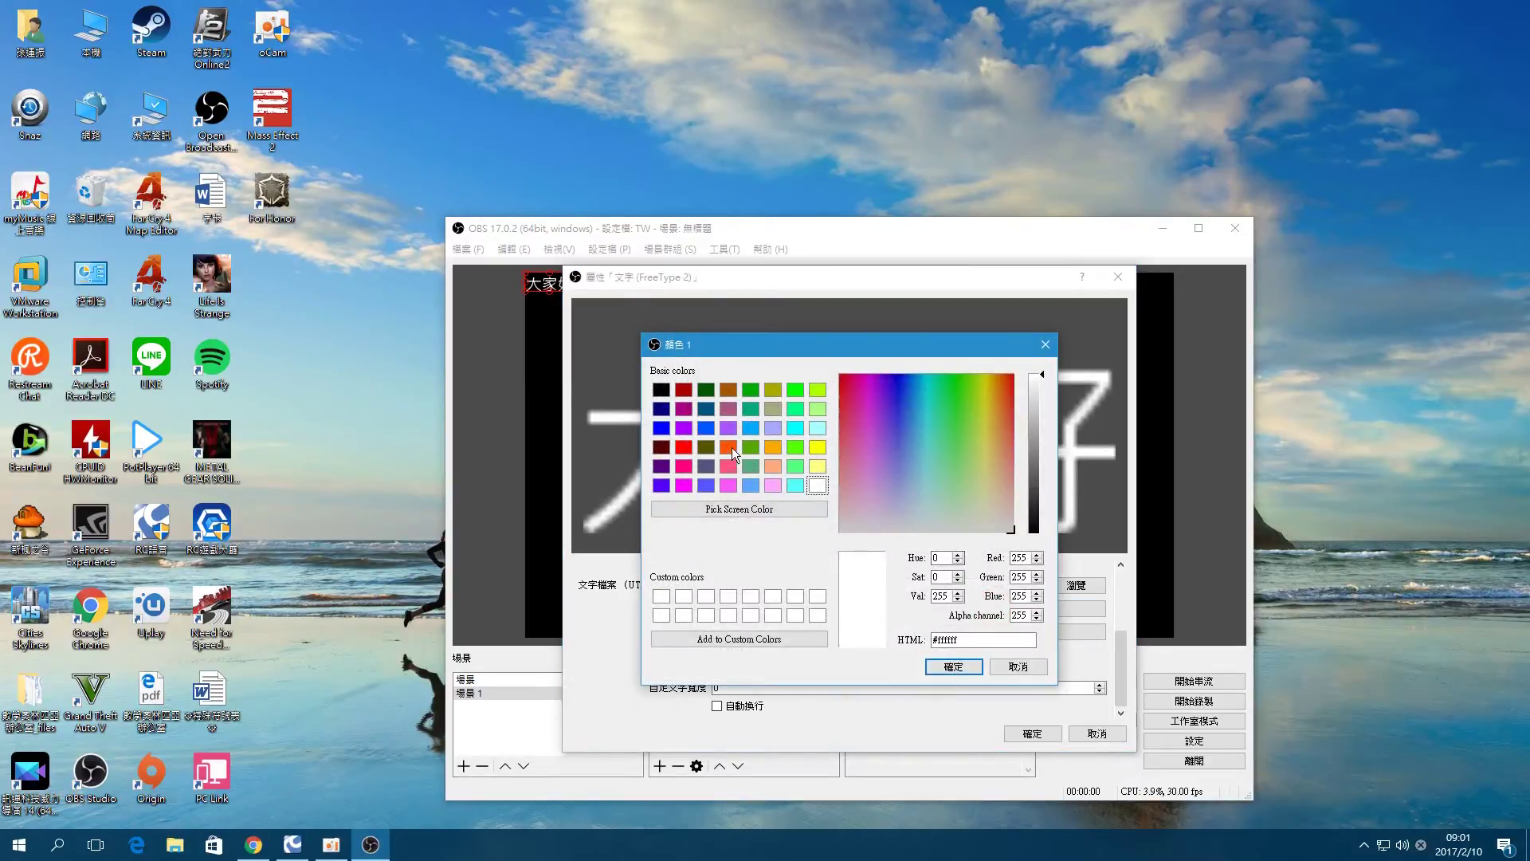
pyautogui.click(690, 446)
pyautogui.click(961, 669)
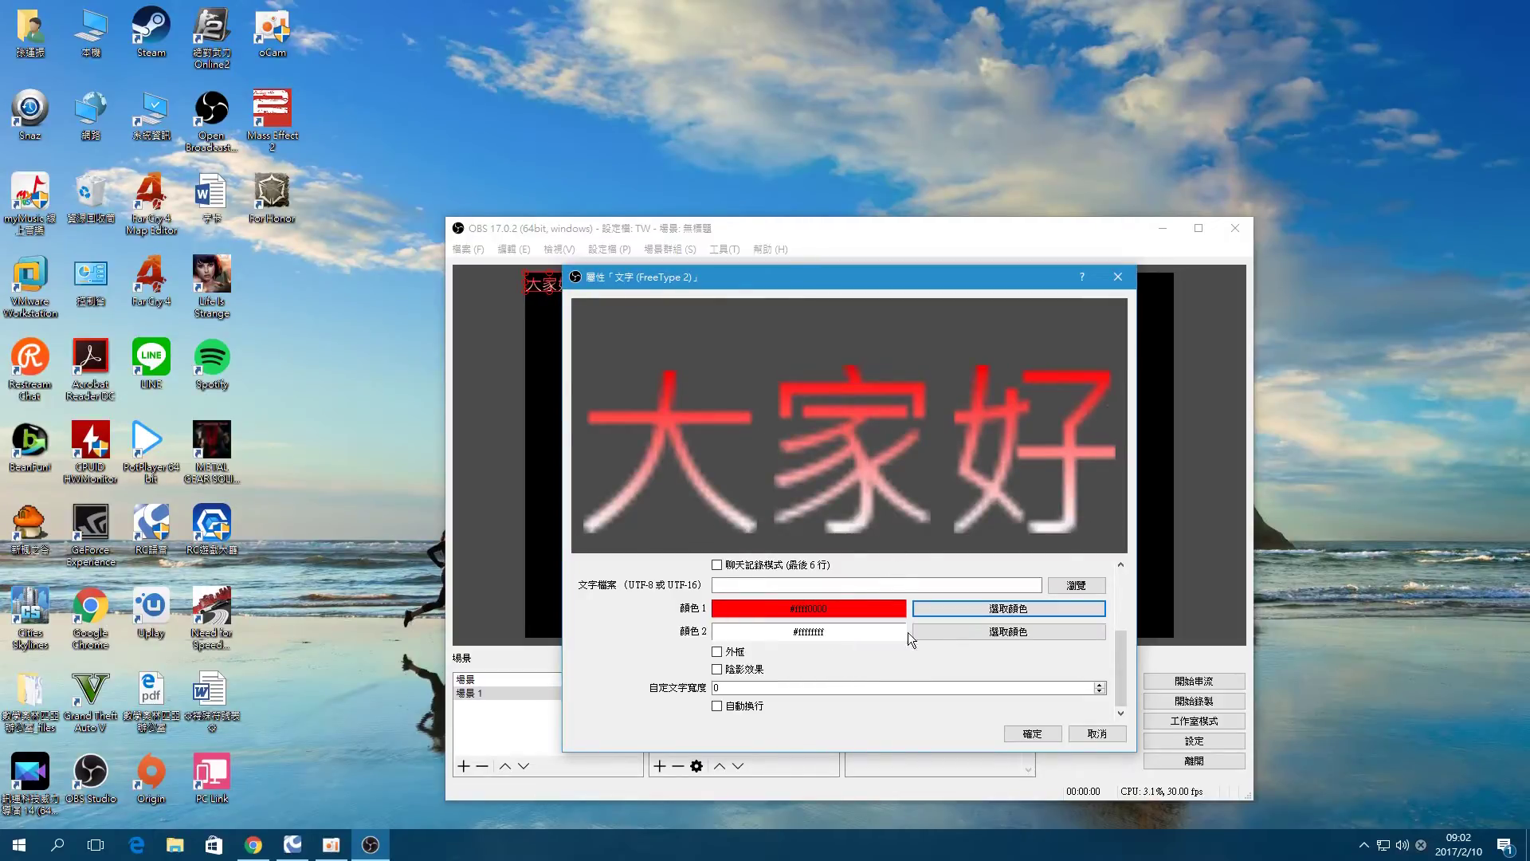
pyautogui.click(945, 632)
pyautogui.click(773, 447)
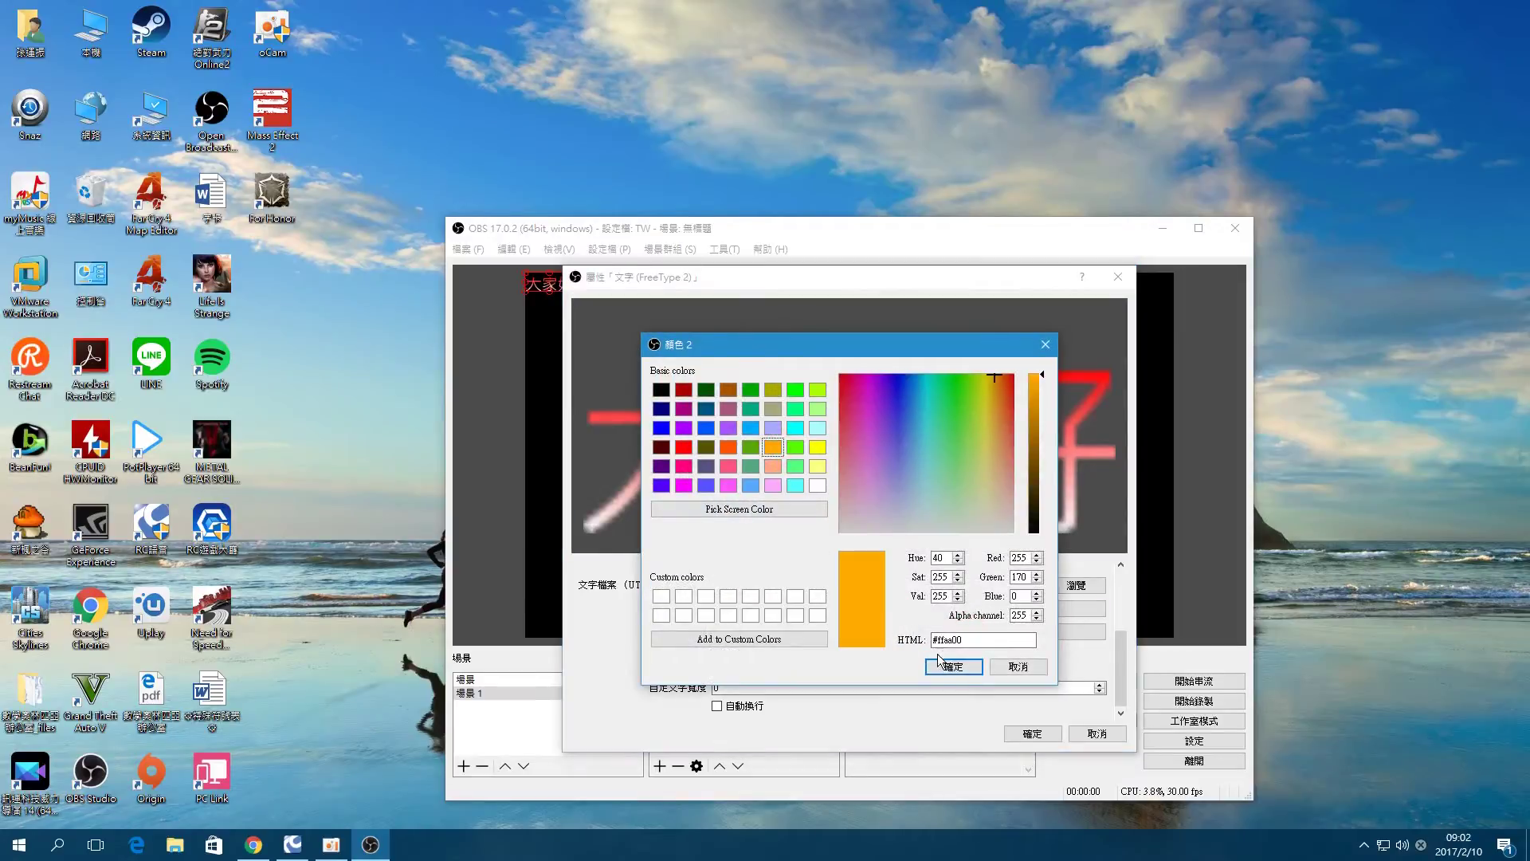
pyautogui.click(949, 666)
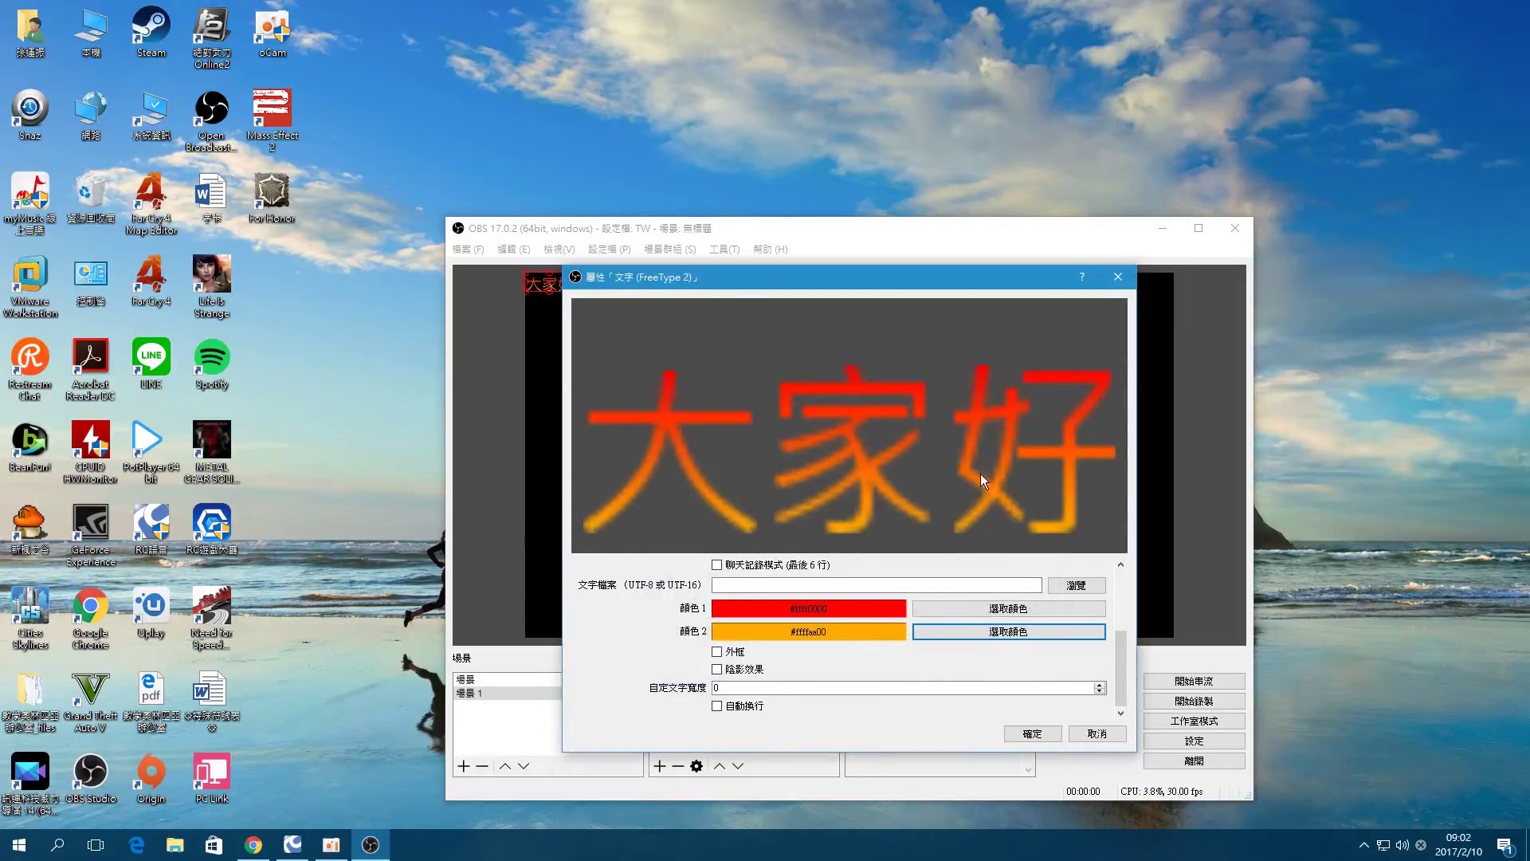
# Set both text colours, 顏色 1 and 顏色 2, to white (#ffffff) and accept the source's properties
pyautogui.click(956, 606)
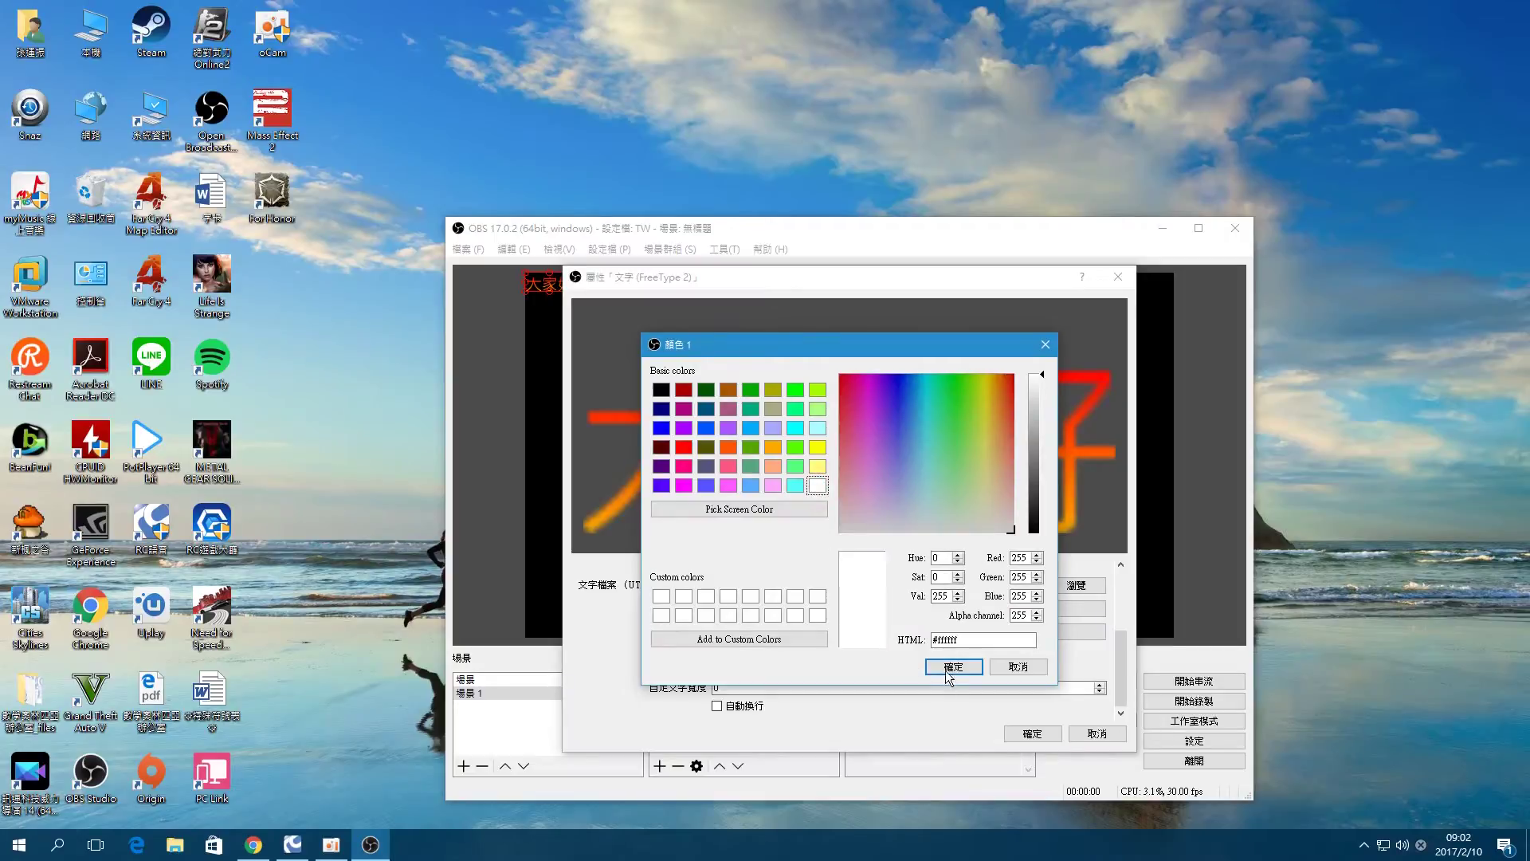
pyautogui.click(953, 666)
pyautogui.click(1018, 637)
pyautogui.click(817, 484)
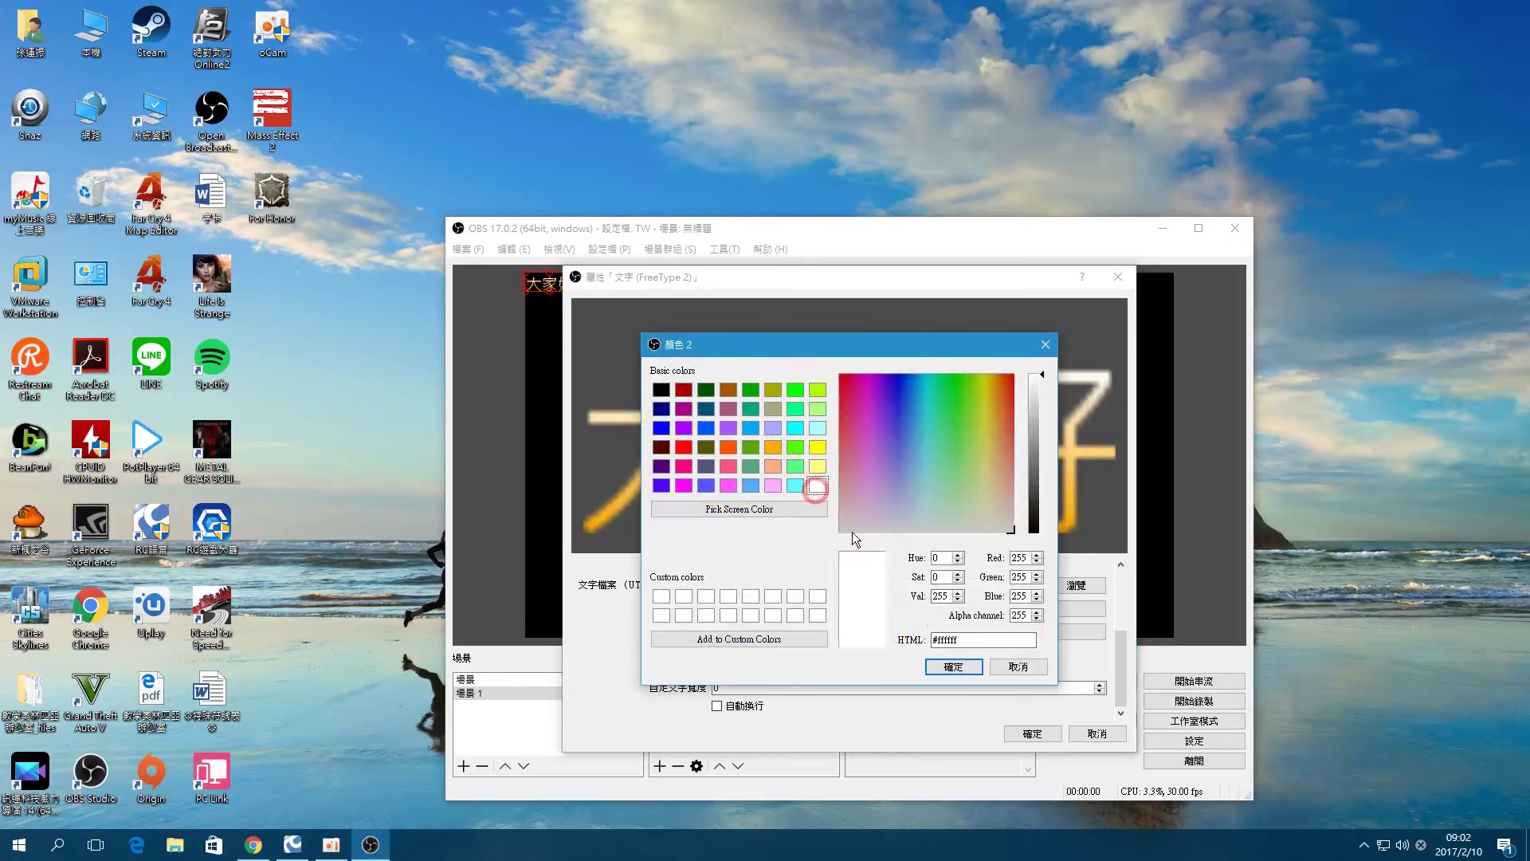
pyautogui.click(953, 664)
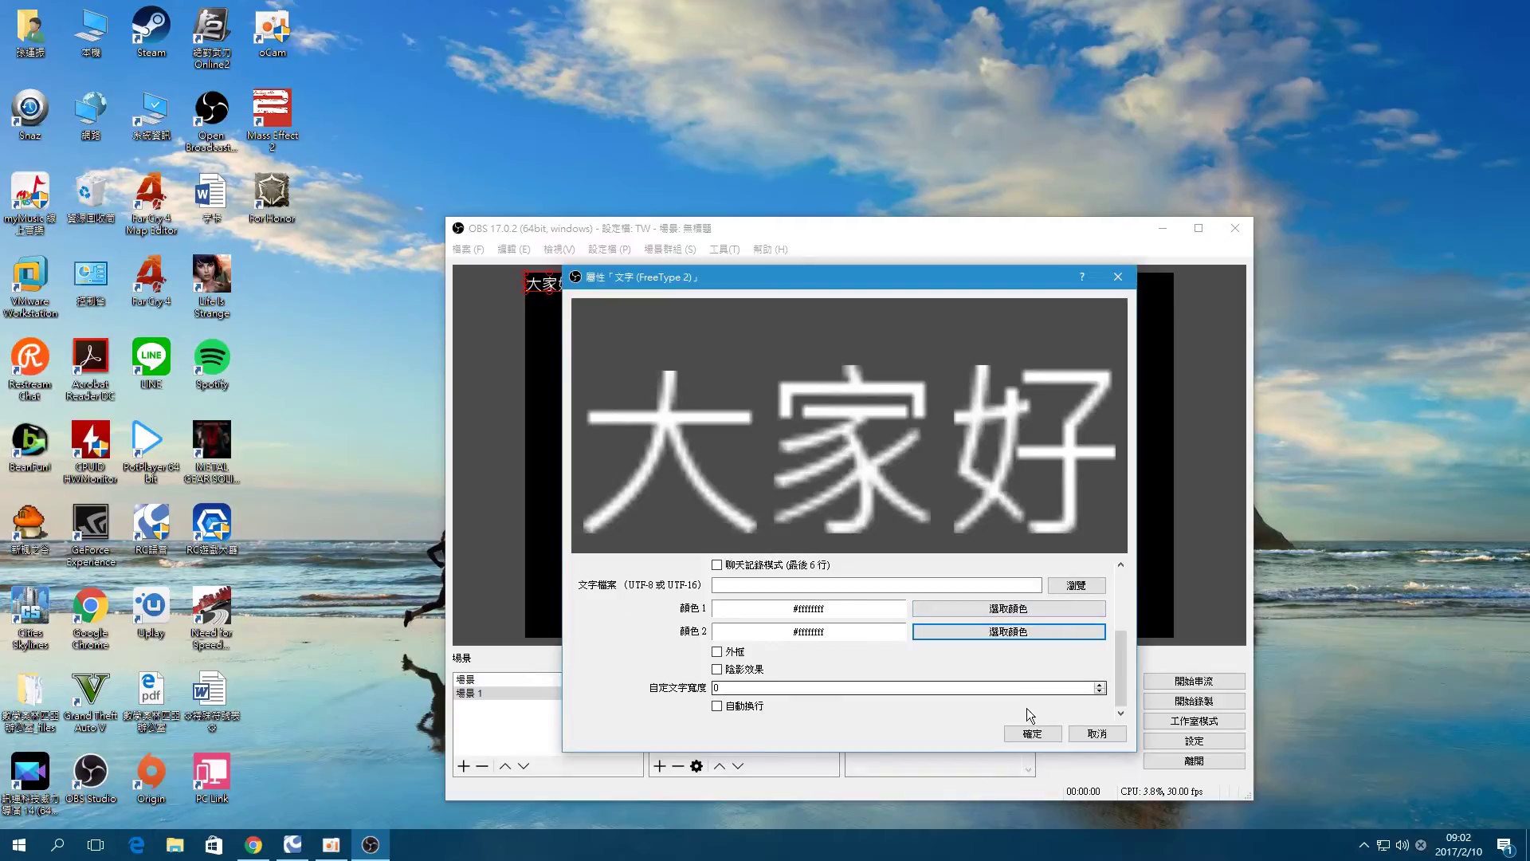
pyautogui.click(1032, 733)
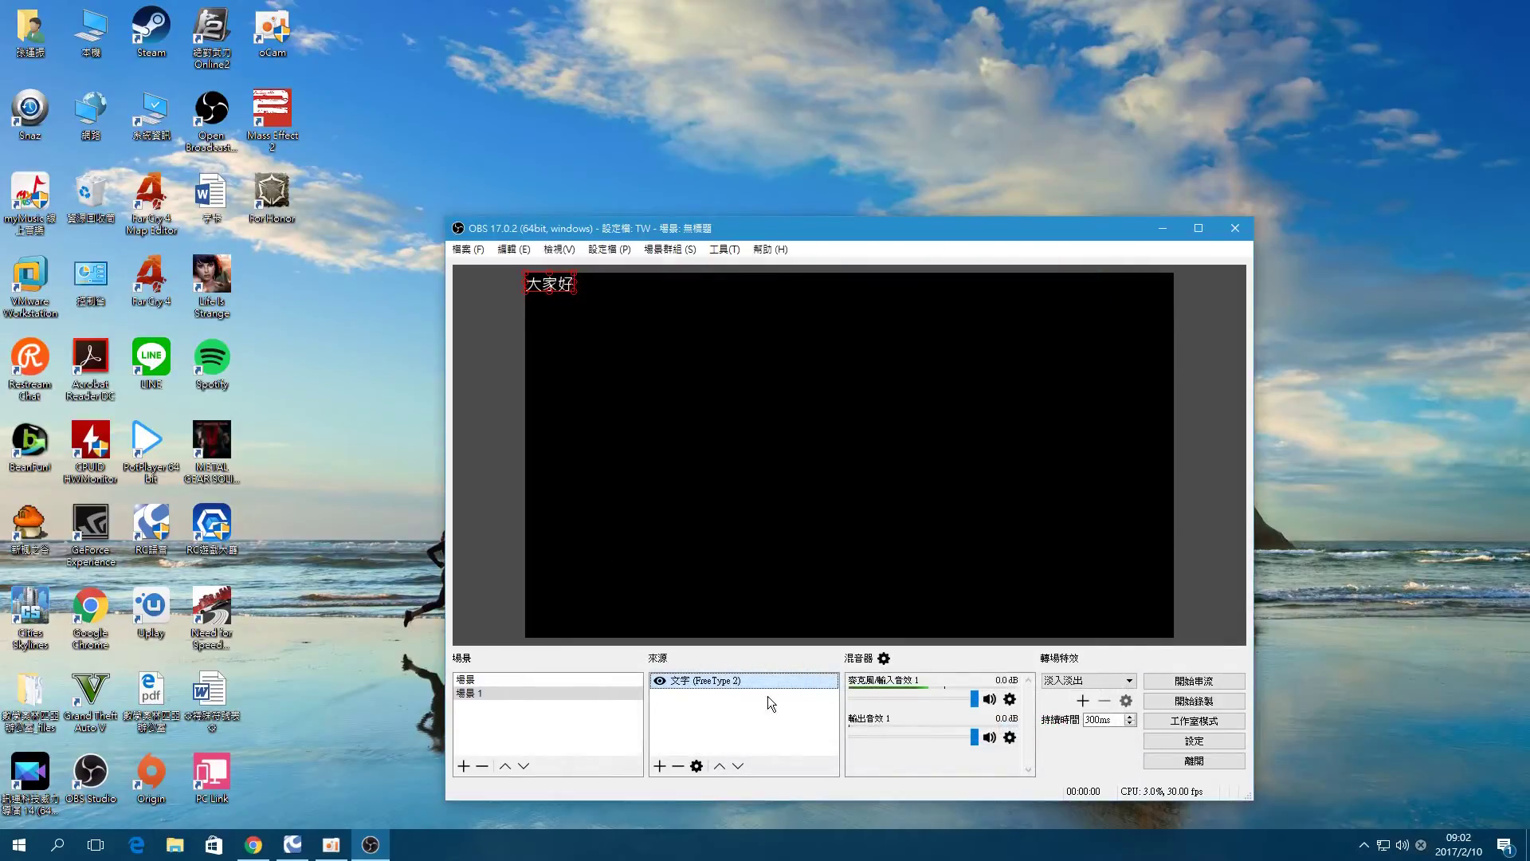
# Add a 捲動 (scroll) effect filter with its default name to the 文字 (FreeType 2) source
pyautogui.click(695, 700)
pyautogui.rightClick(692, 682)
pyautogui.click(754, 656)
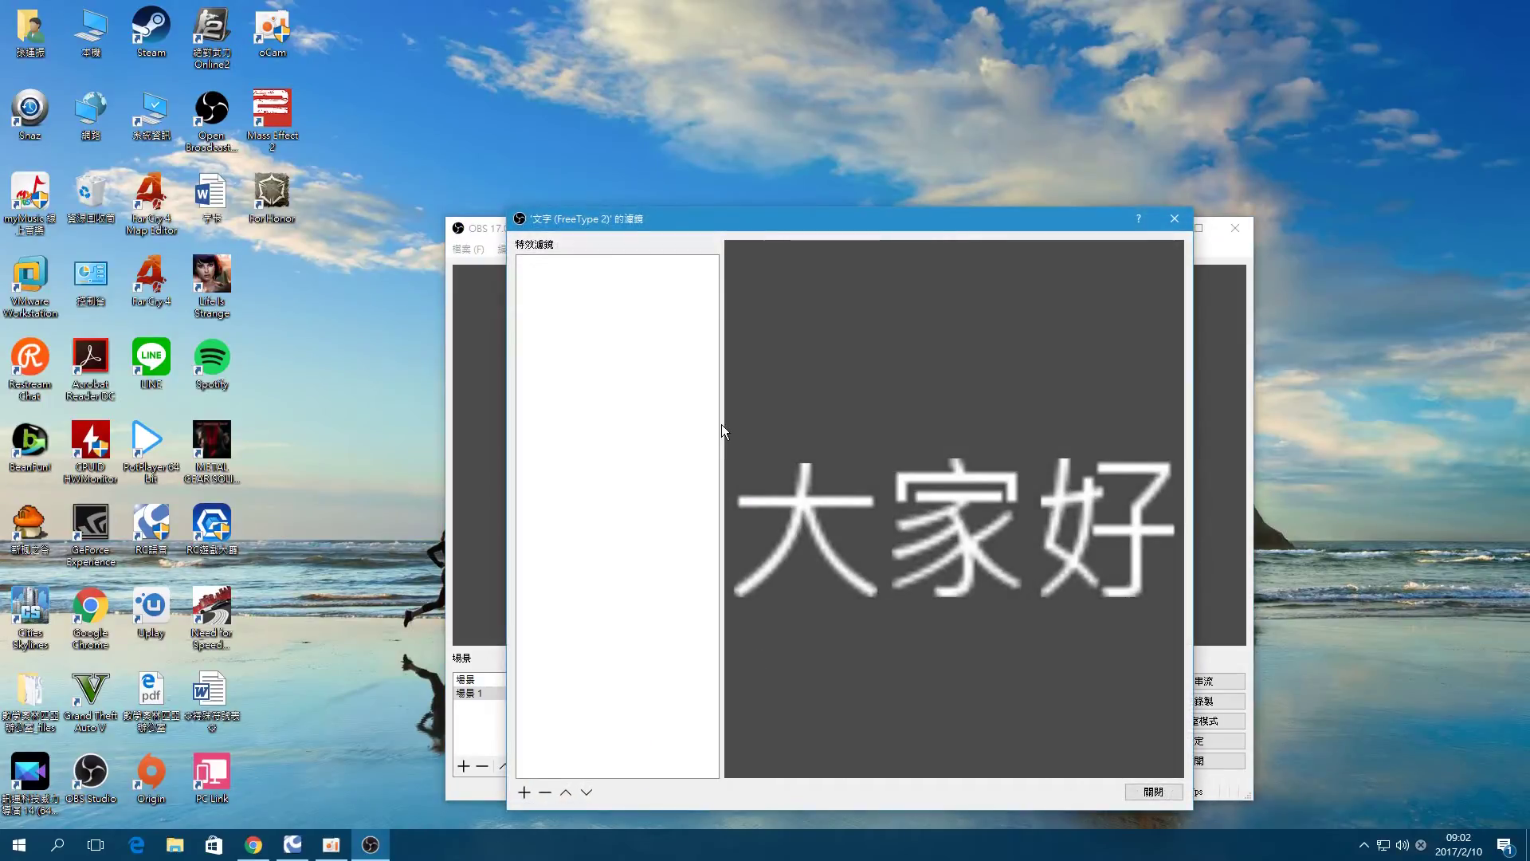
pyautogui.rightClick(558, 351)
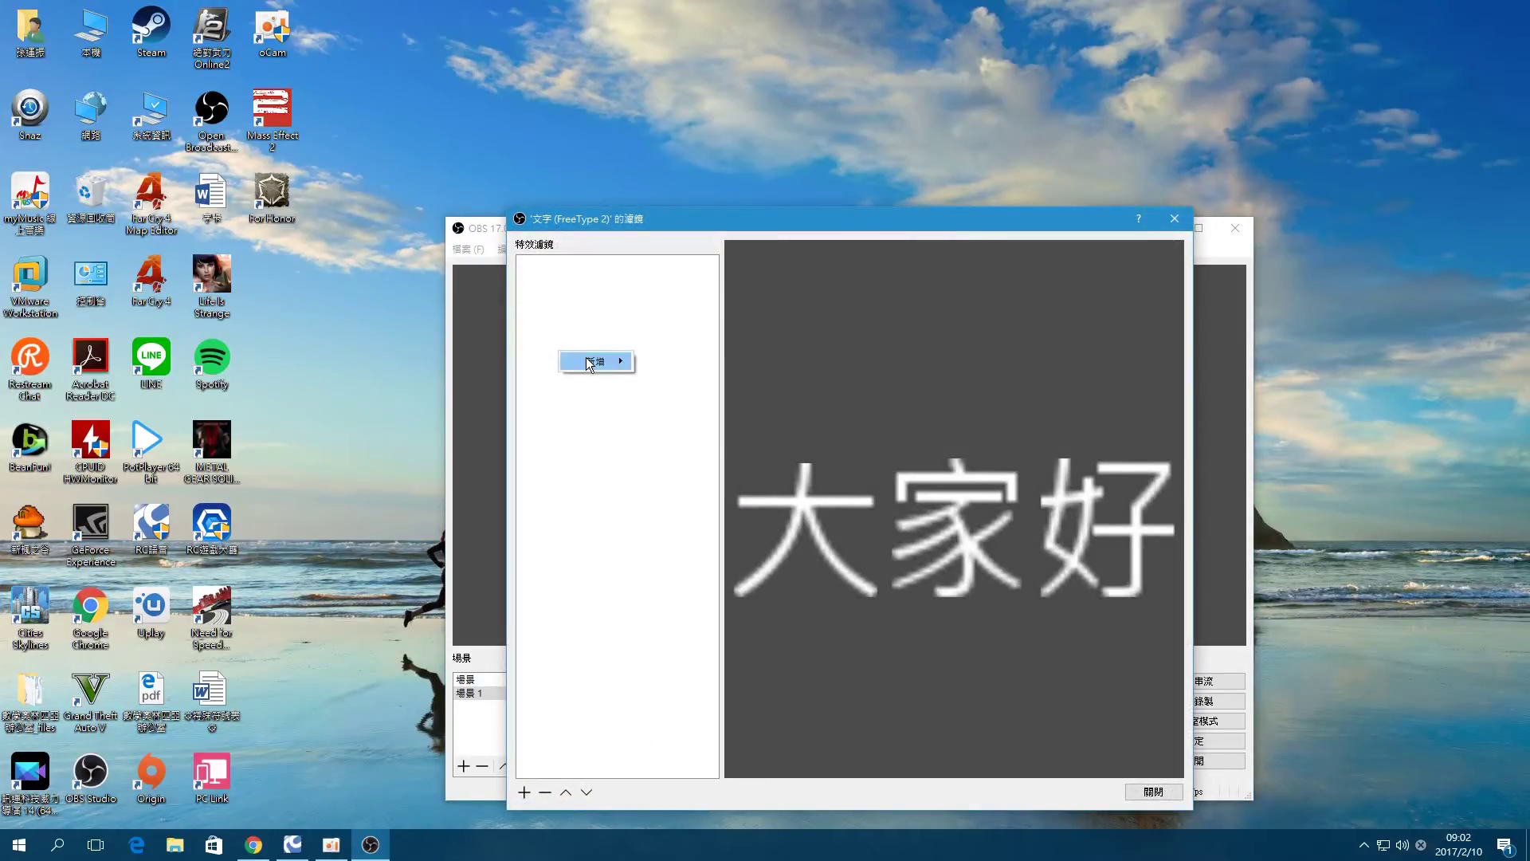
pyautogui.moveTo(594, 362)
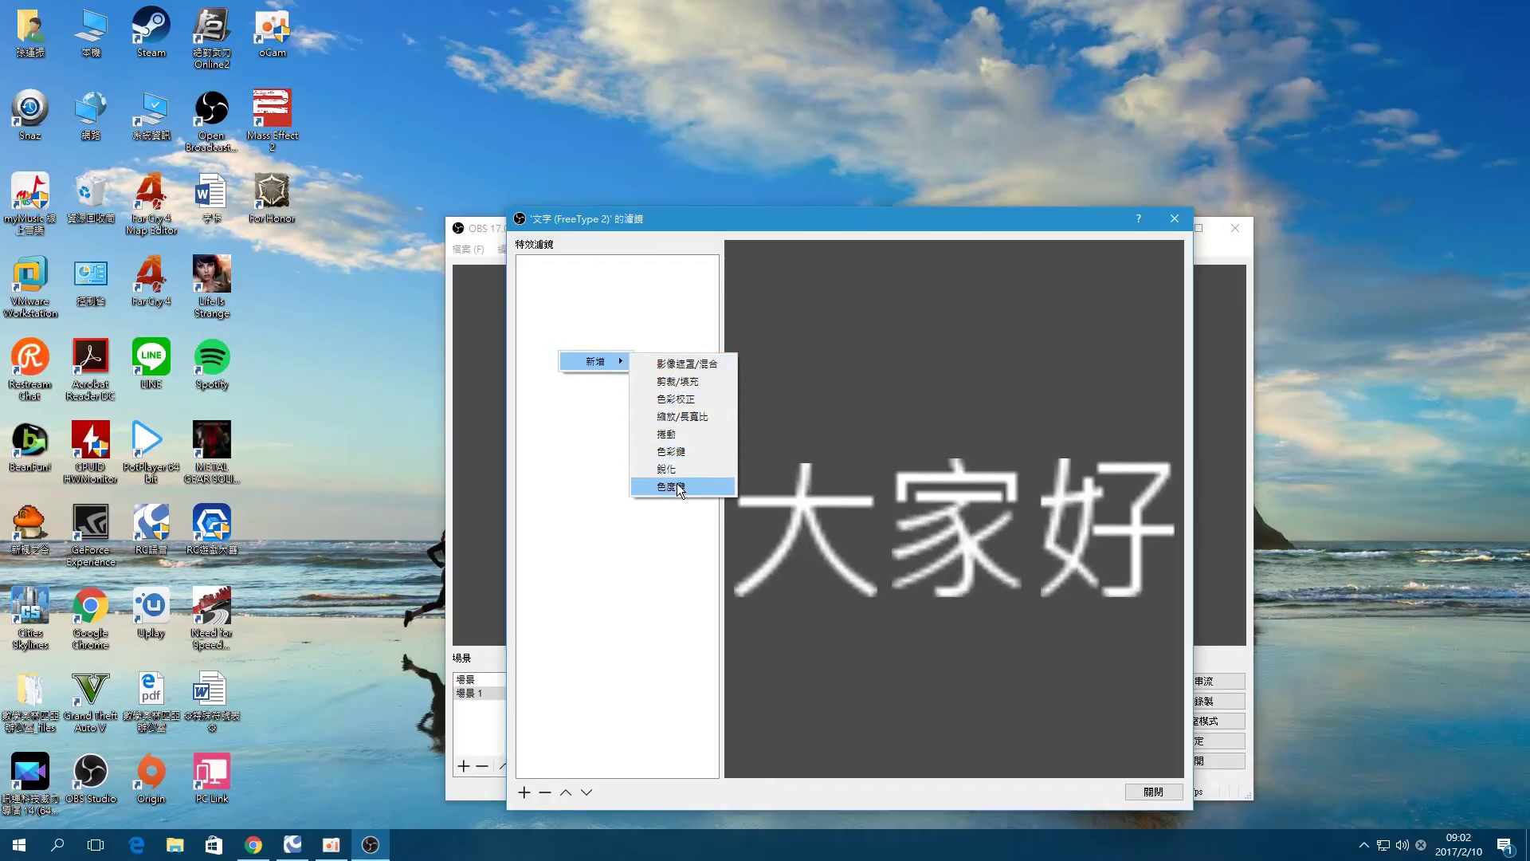
pyautogui.click(676, 437)
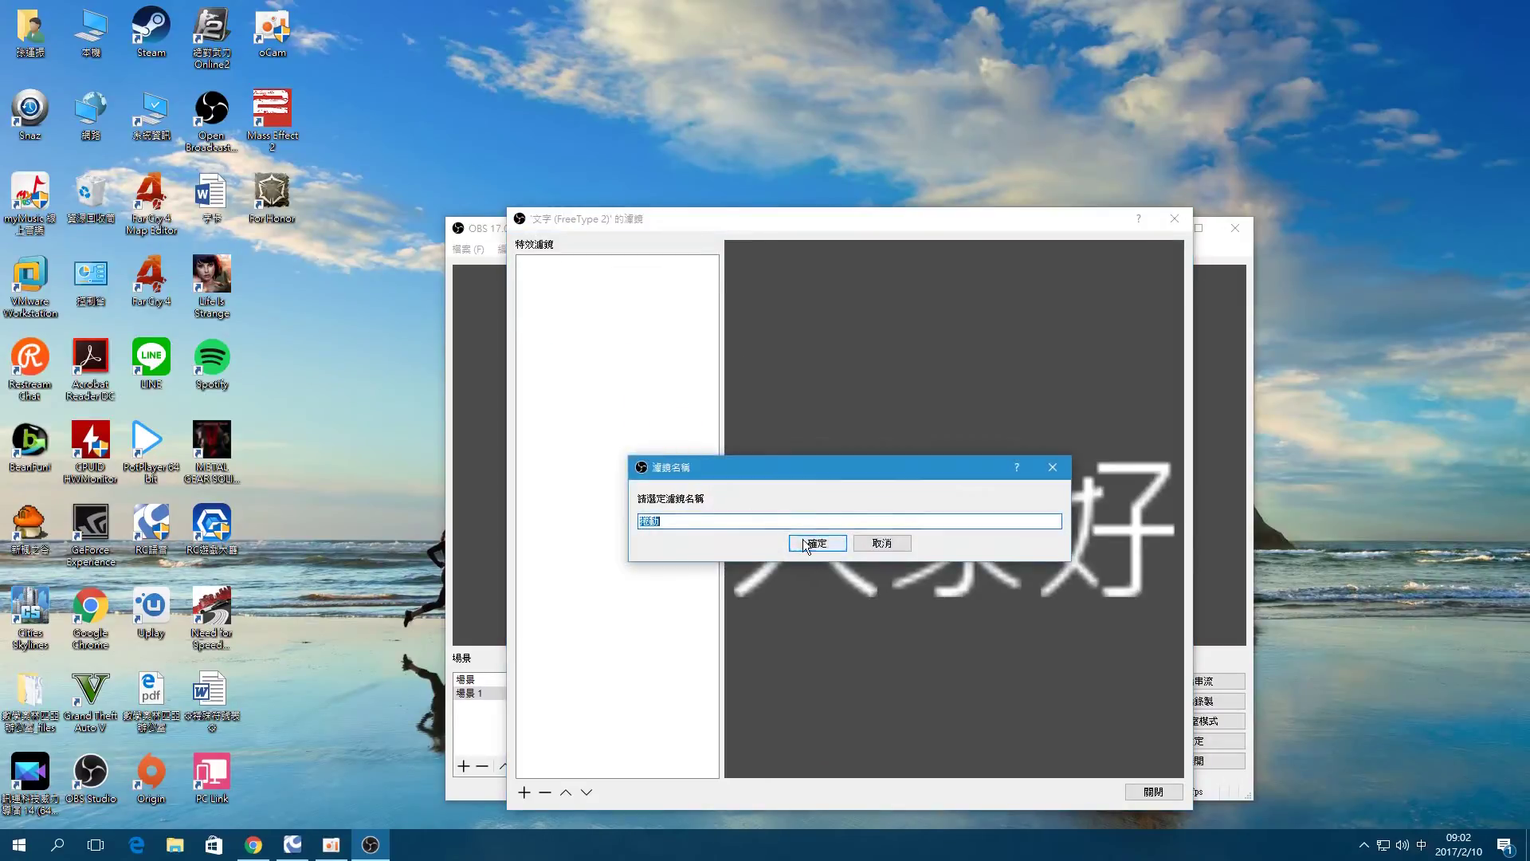
pyautogui.click(805, 542)
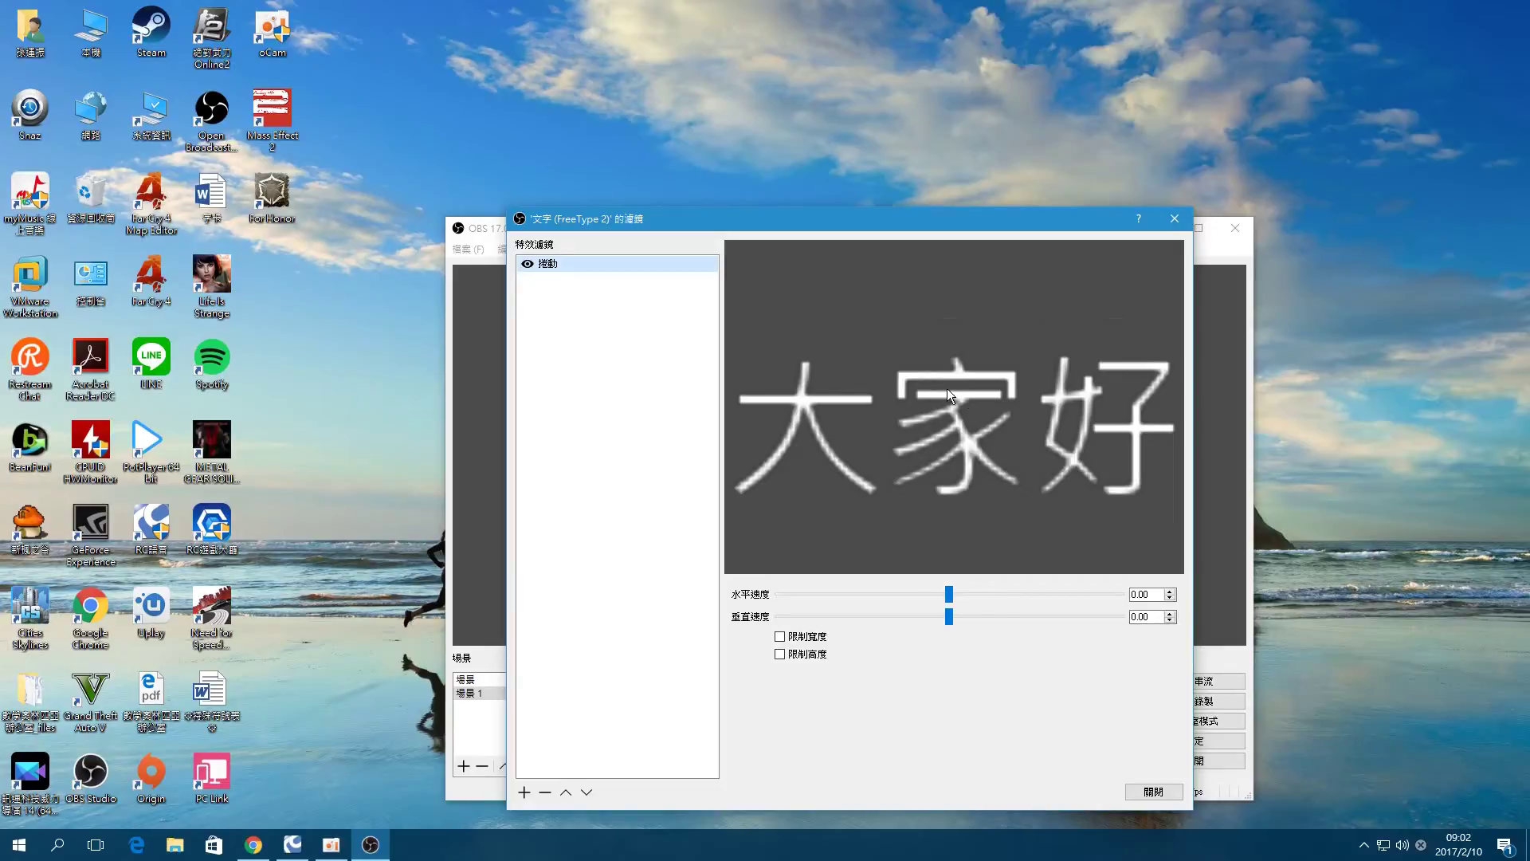
# Set the scroll filter's horizontal speed (水平速度) to 19.00
pyautogui.click(950, 594)
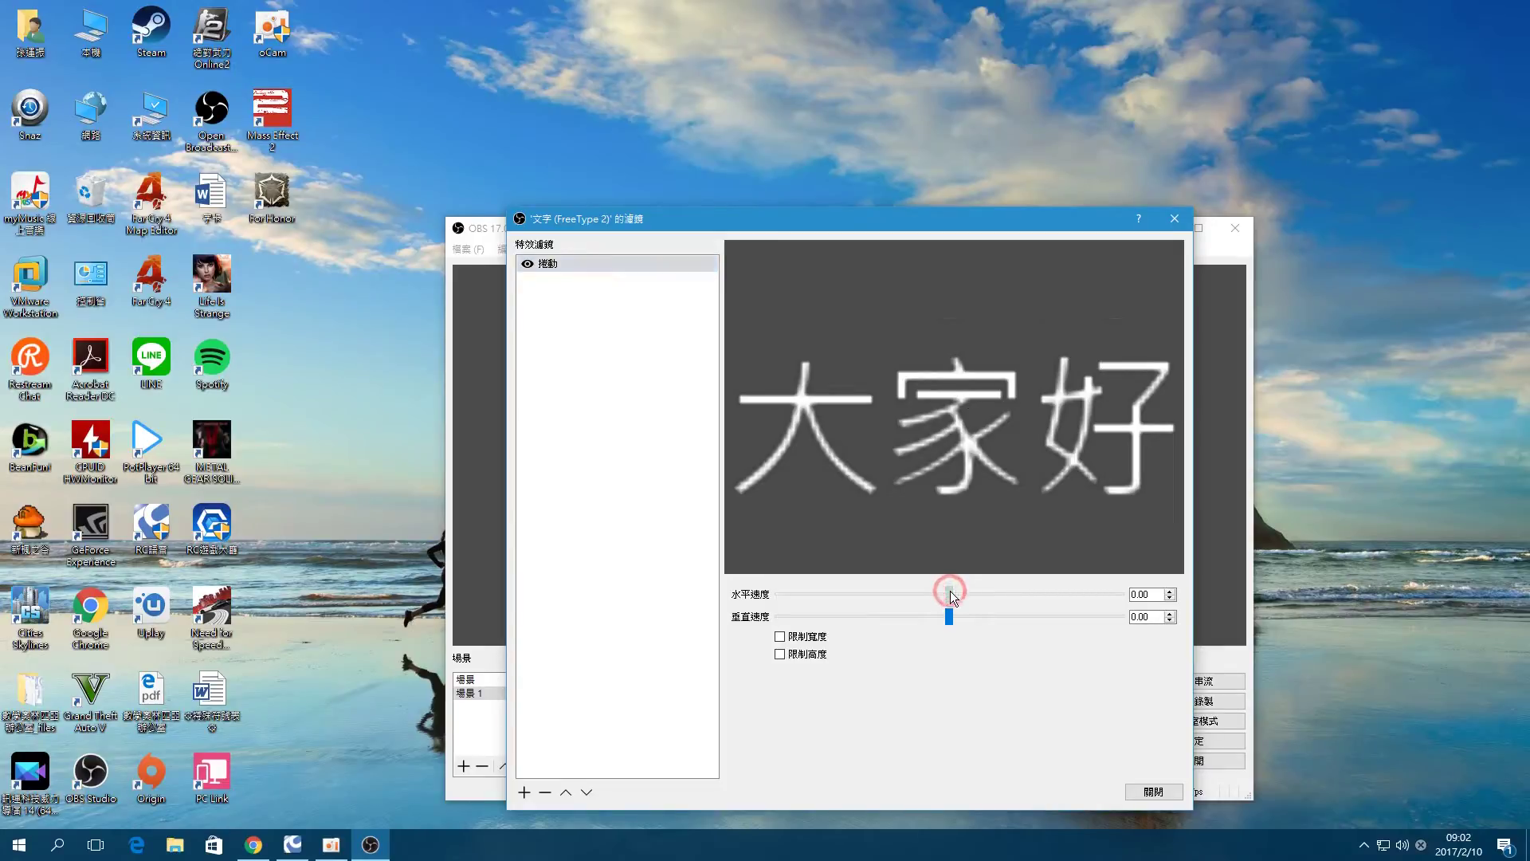
pyautogui.click(1171, 593)
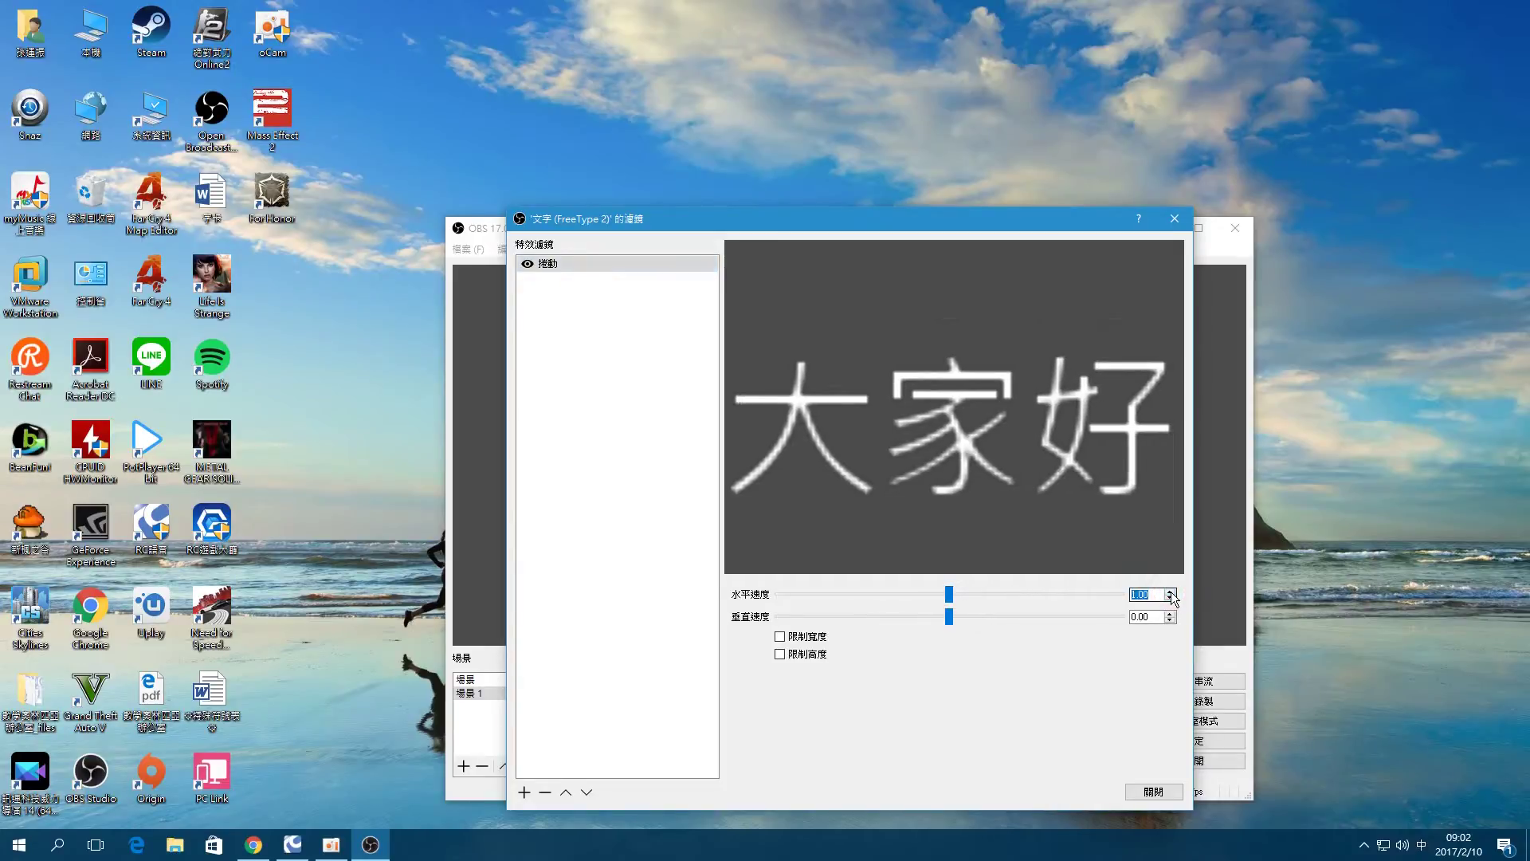
pyautogui.click(1171, 592)
pyautogui.click(1170, 593)
pyautogui.click(1170, 592)
pyautogui.click(1171, 592)
pyautogui.click(1171, 593)
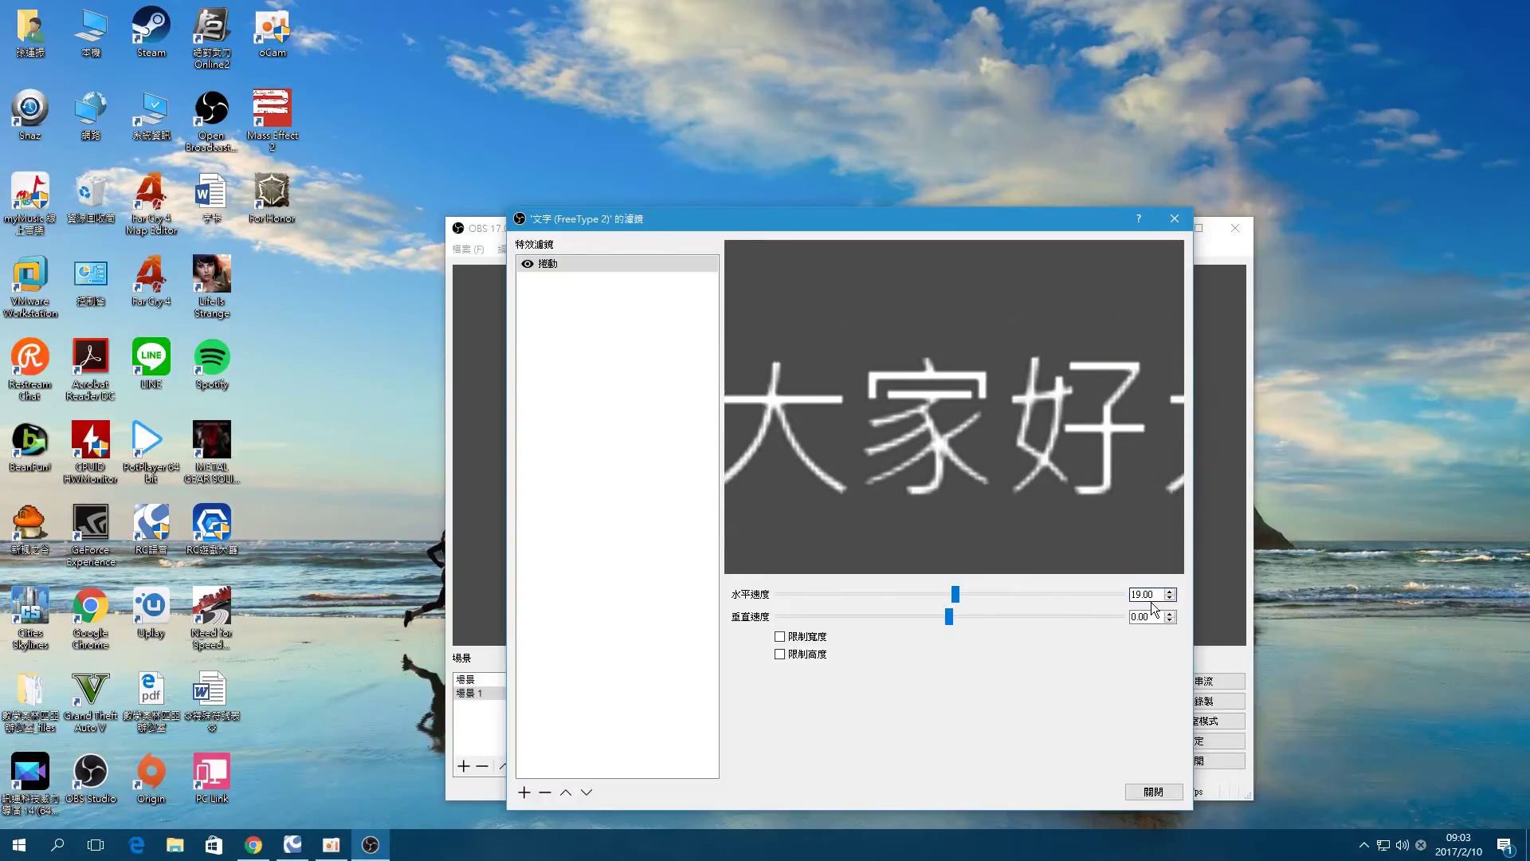
# Set the scroll filter's horizontal speed to 0, try a small vertical speed (垂直速度), and reset the vertical speed to 0
pyautogui.write('0')
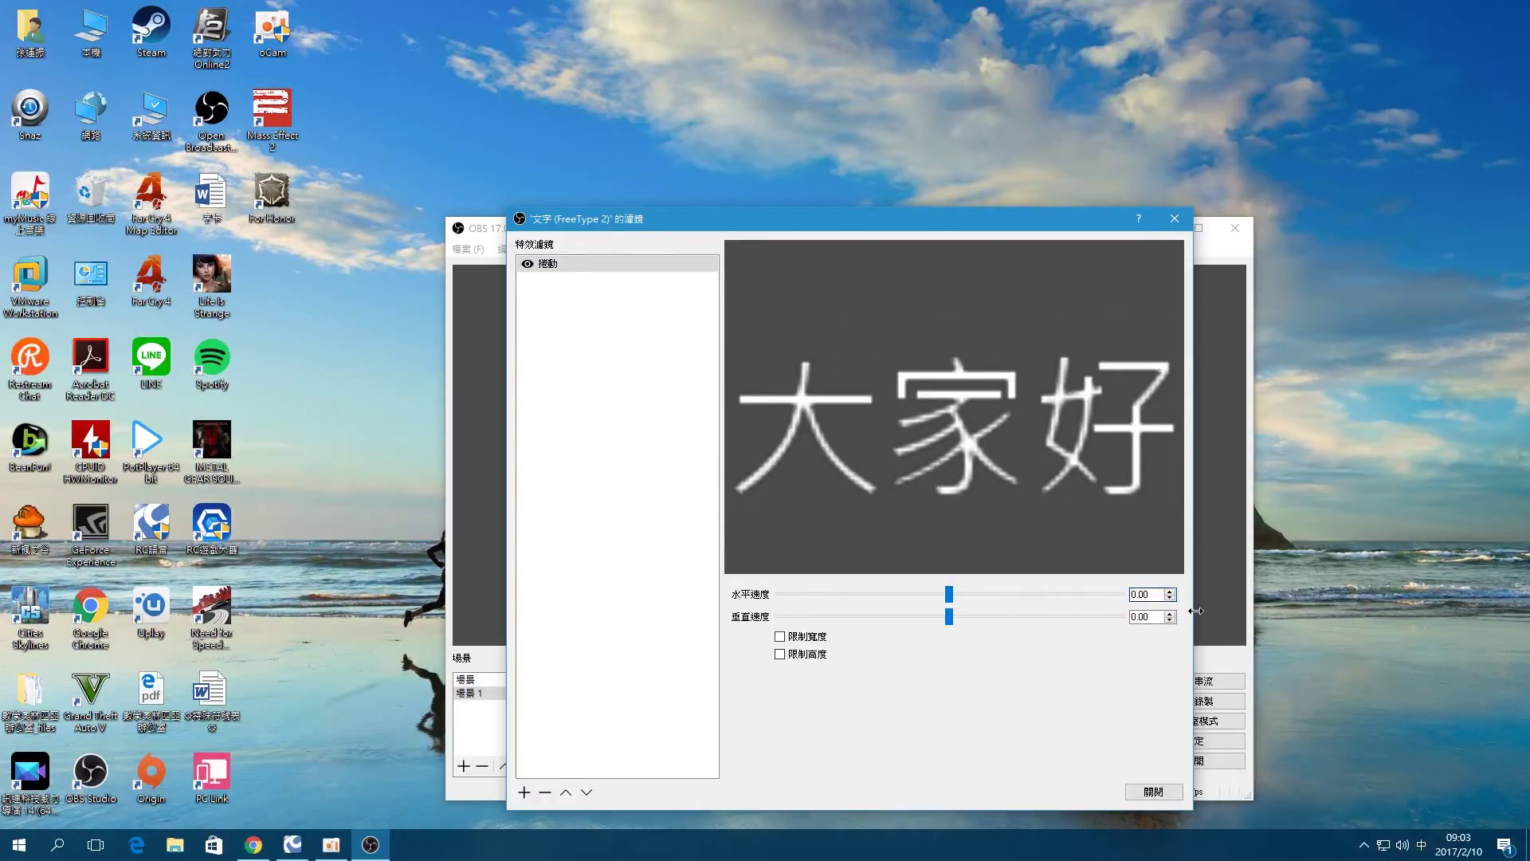
pyautogui.click(1155, 616)
pyautogui.moveTo(953, 619); pyautogui.dragTo(954, 619)
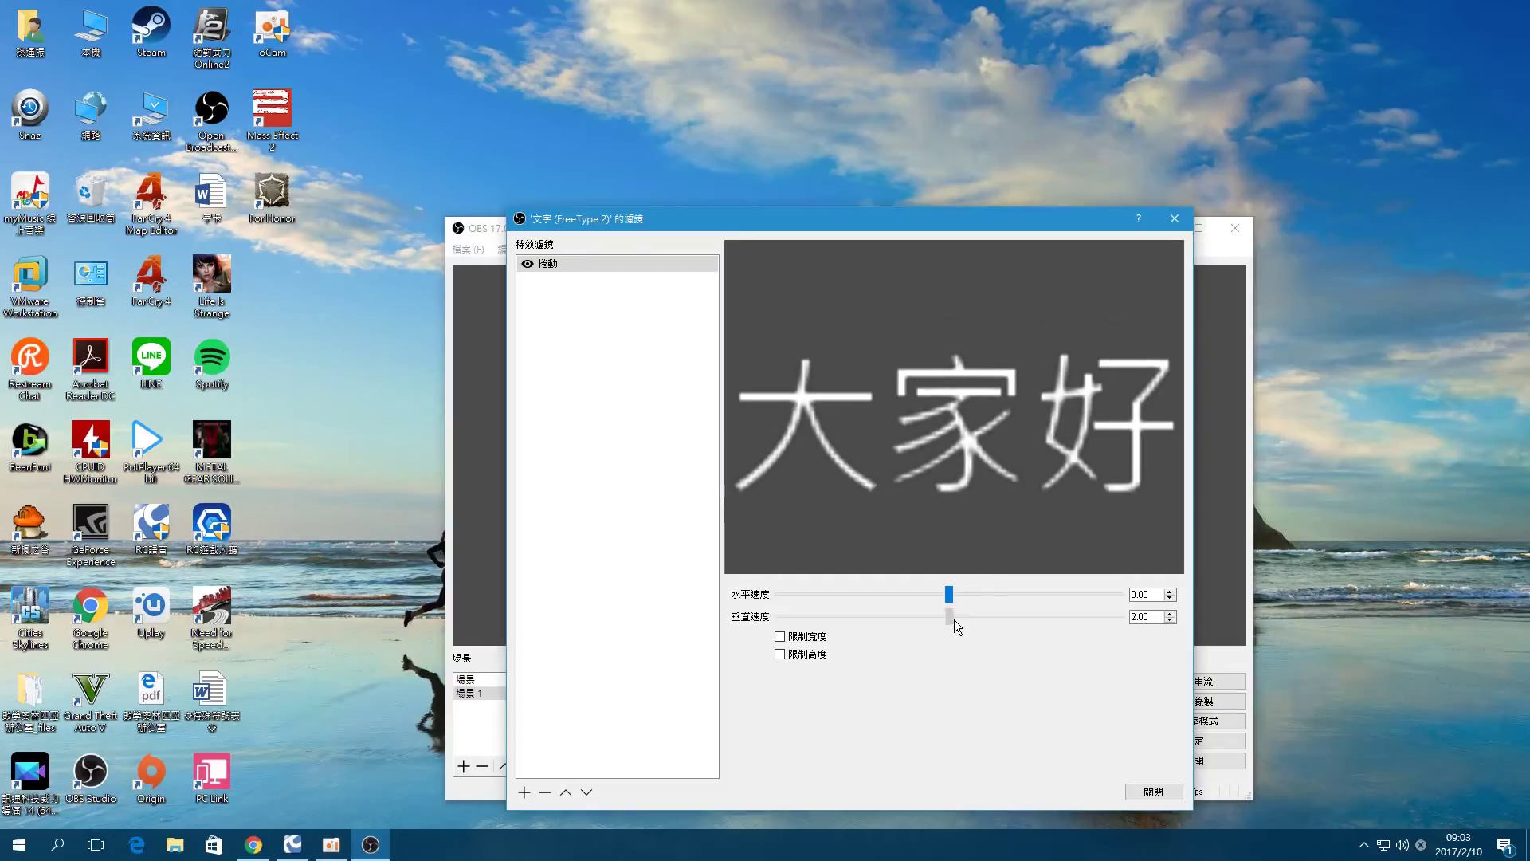
pyautogui.moveTo(954, 619); pyautogui.dragTo(954, 620)
pyautogui.doubleClick(1157, 618)
pyautogui.write('0')
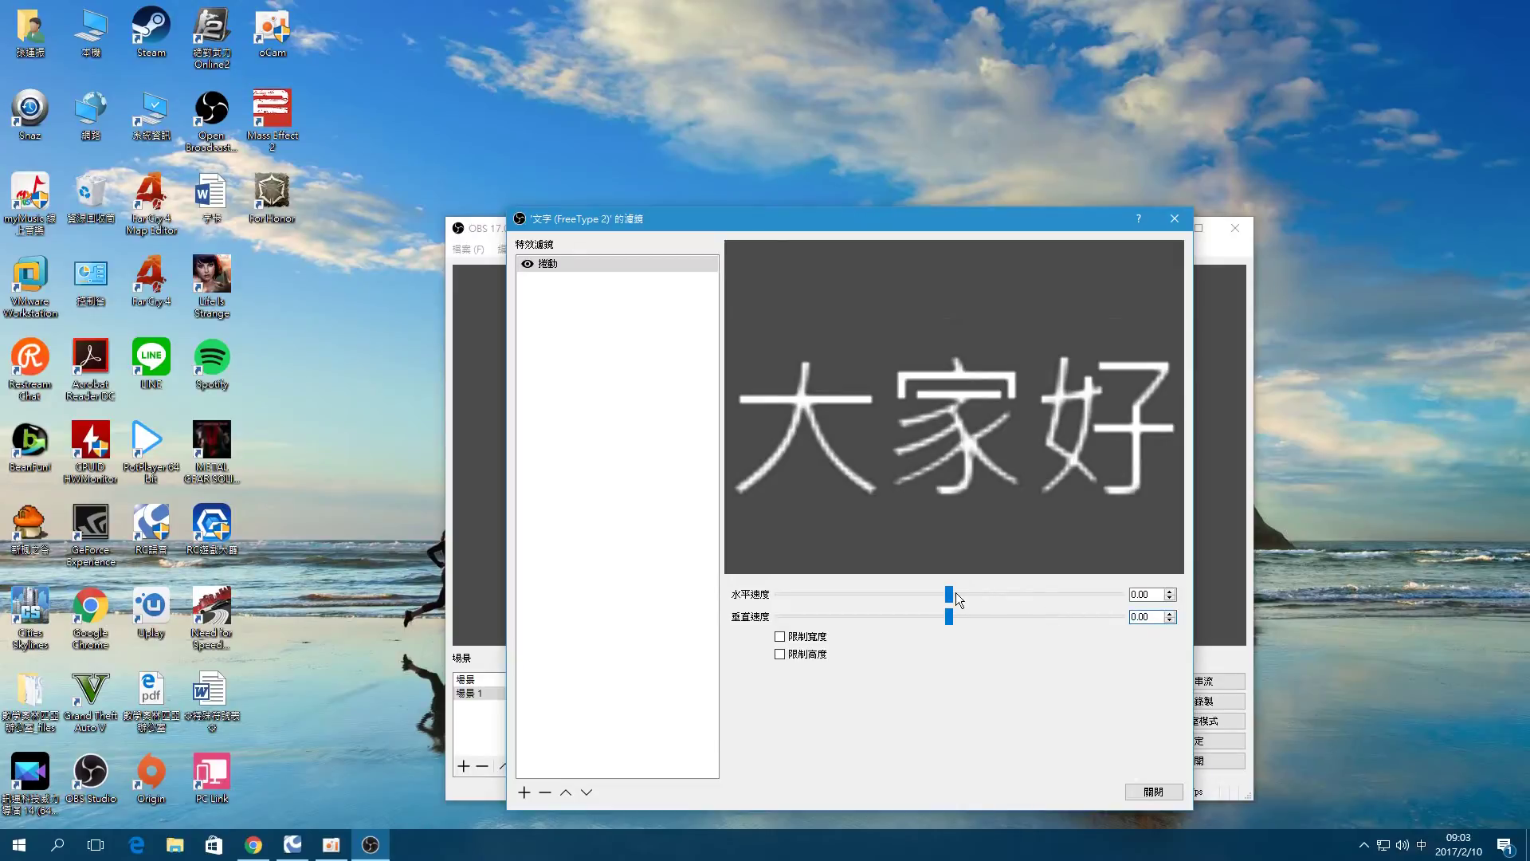
# Set the scroll filter's horizontal speed (水平速度) to 35.00 and its vertical speed (垂直速度) to 0.00
pyautogui.moveTo(949, 591)
pyautogui.mouseDown()
pyautogui.moveTo(966, 593)
pyautogui.moveTo(906, 588)
pyautogui.moveTo(949, 587)
pyautogui.mouseUp()
pyautogui.click(1141, 593)
pyautogui.press('BackSpace')
pyautogui.press('BackSpace')
pyautogui.write('0')
pyautogui.moveTo(950, 595)
pyautogui.mouseDown()
pyautogui.moveTo(964, 614)
pyautogui.moveTo(950, 613)
pyautogui.mouseUp()
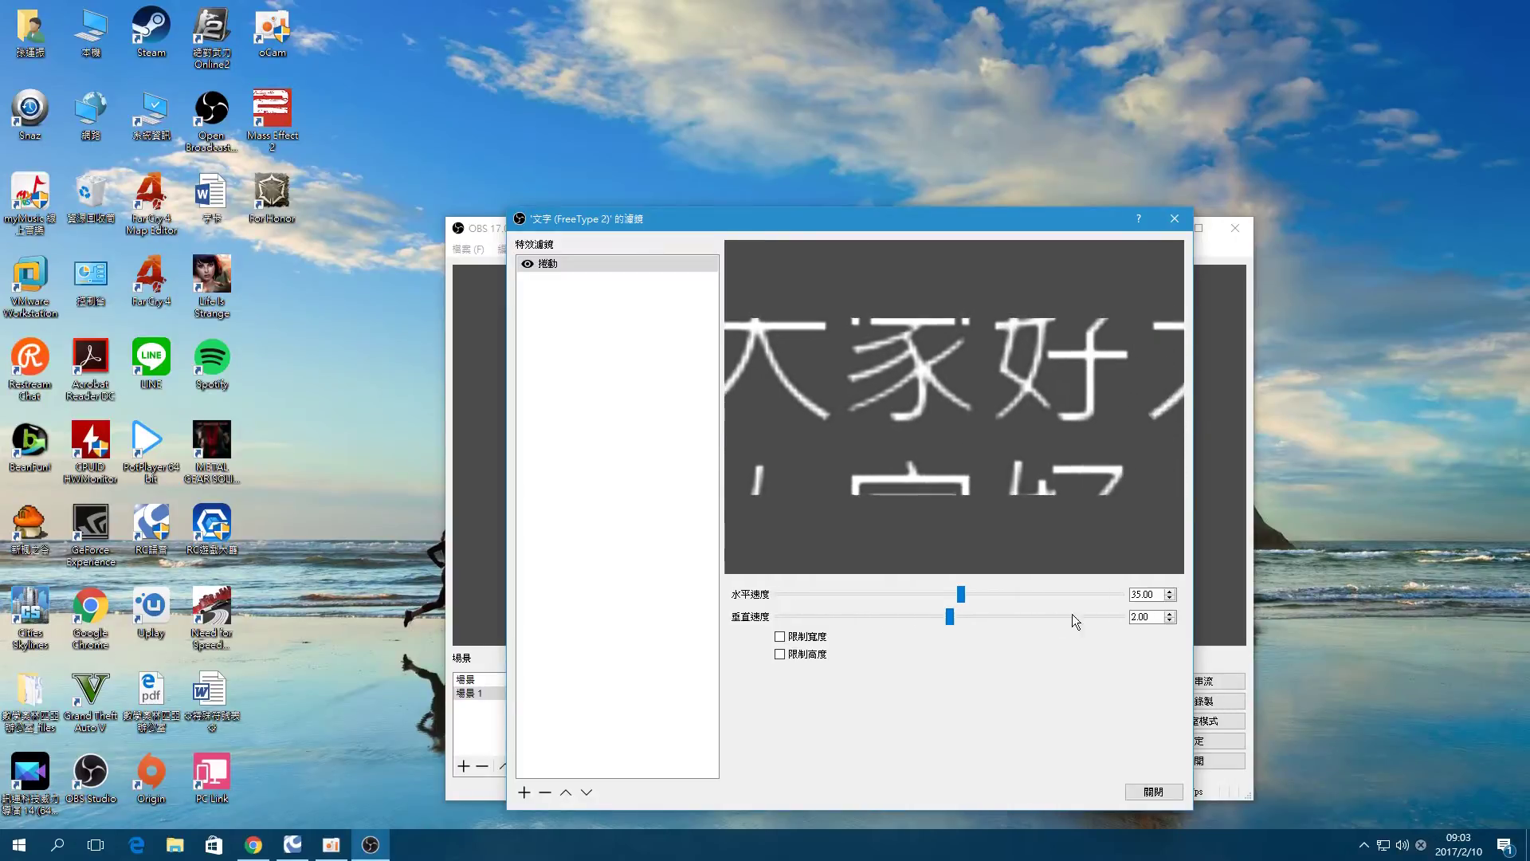
pyautogui.doubleClick(1139, 617)
pyautogui.write('0')
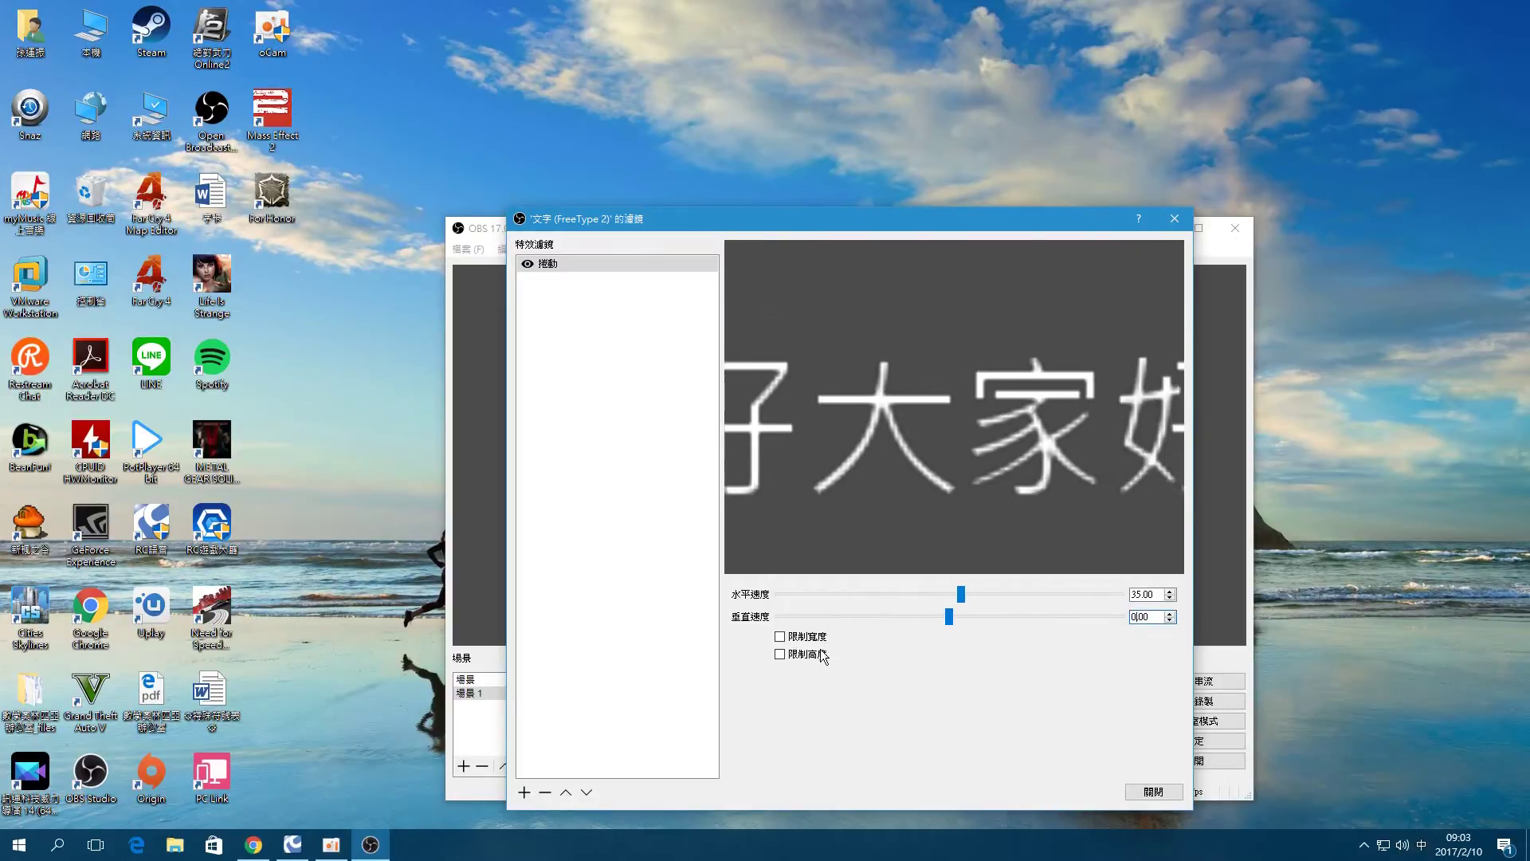
# Limit the scroll filter's width (限制寬度) to 200 and close the text source's filters
pyautogui.click(778, 636)
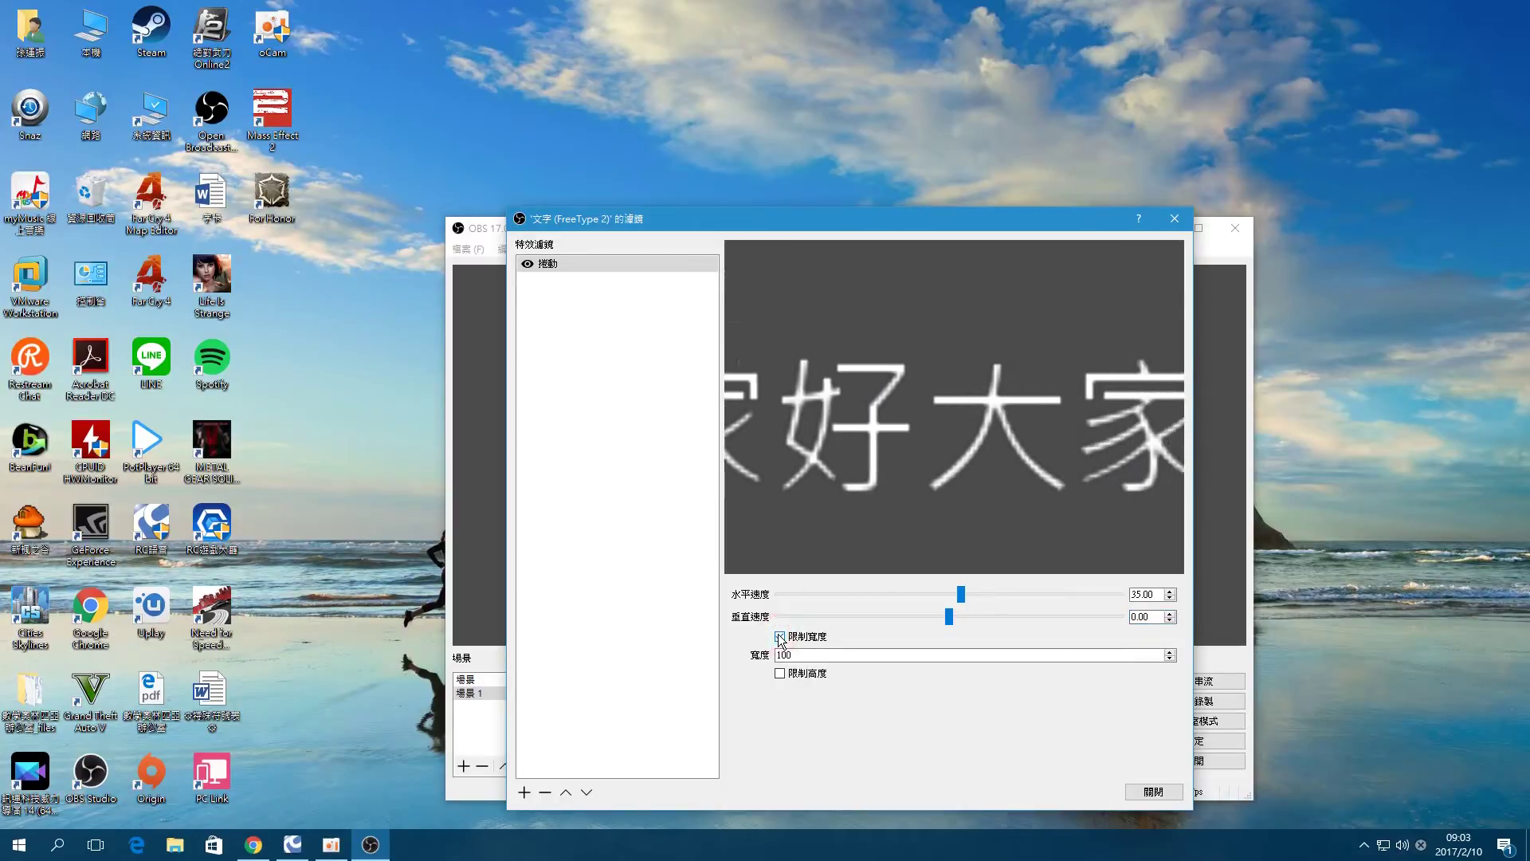
pyautogui.doubleClick(805, 653)
pyautogui.write('200')
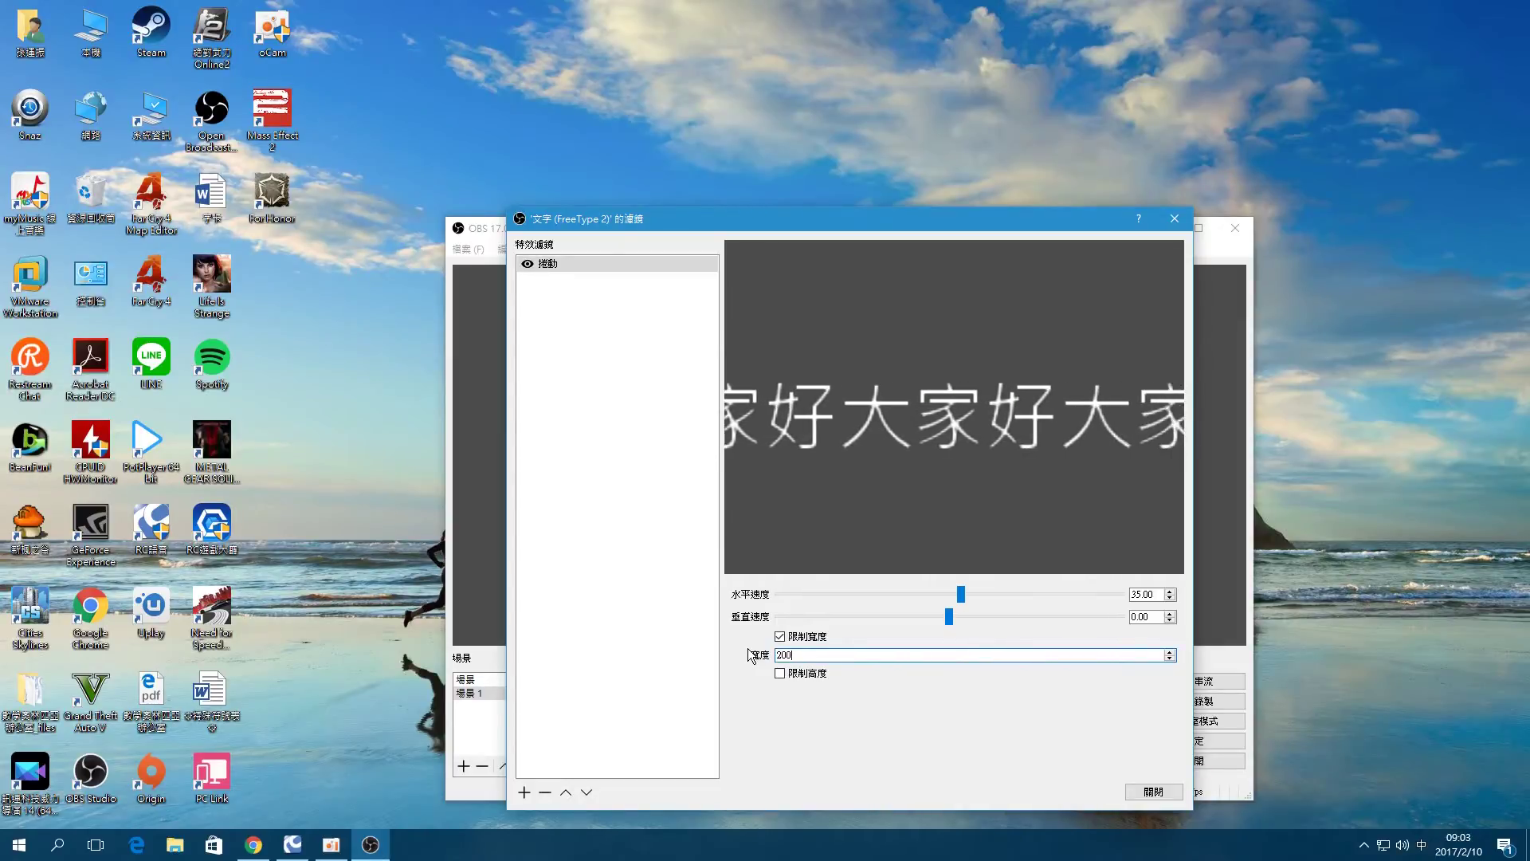
pyautogui.click(1157, 794)
# Add a run of trailing spaces after 大家好 in the FreeType 2 source's text and accept the properties
pyautogui.rightClick(728, 684)
pyautogui.click(769, 671)
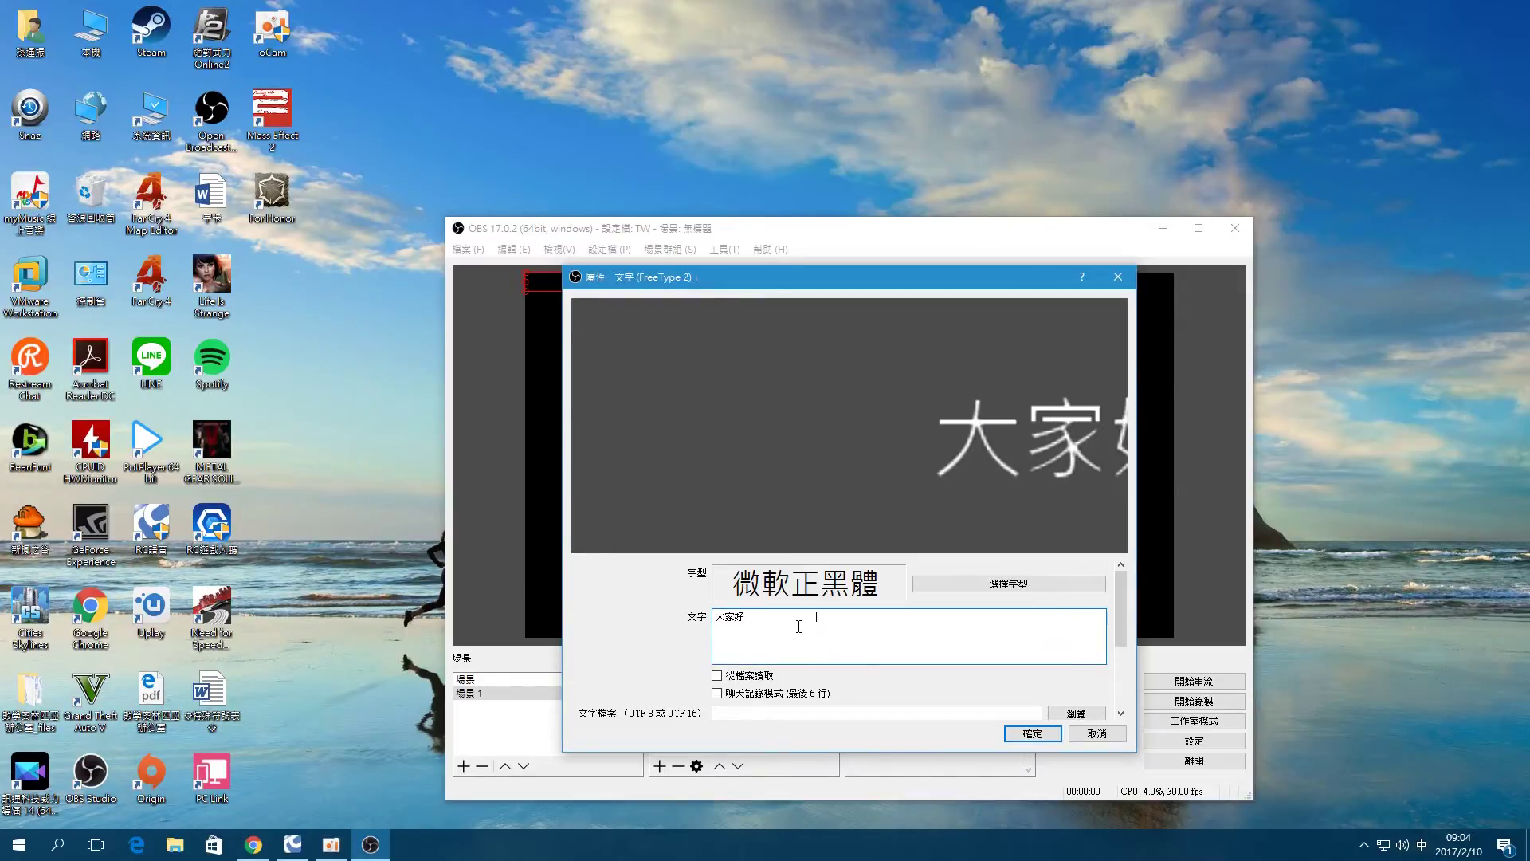
pyautogui.click(1032, 733)
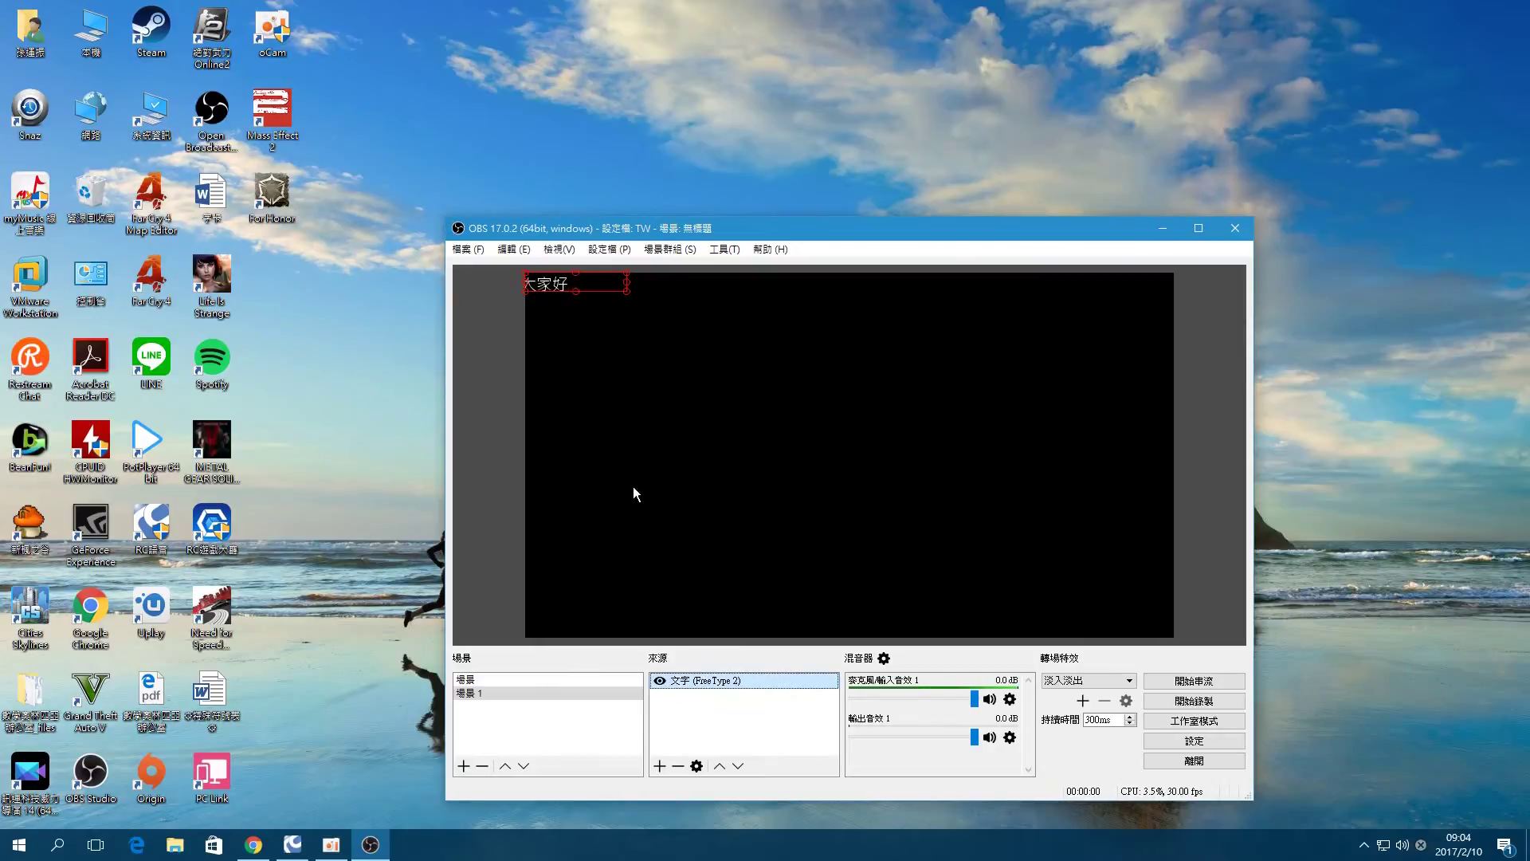
# Enable the outline (外框) option for the FreeType 2 text source and accept its properties
pyautogui.rightClick(706, 684)
pyautogui.click(763, 672)
pyautogui.scroll(-5, 893, 658)
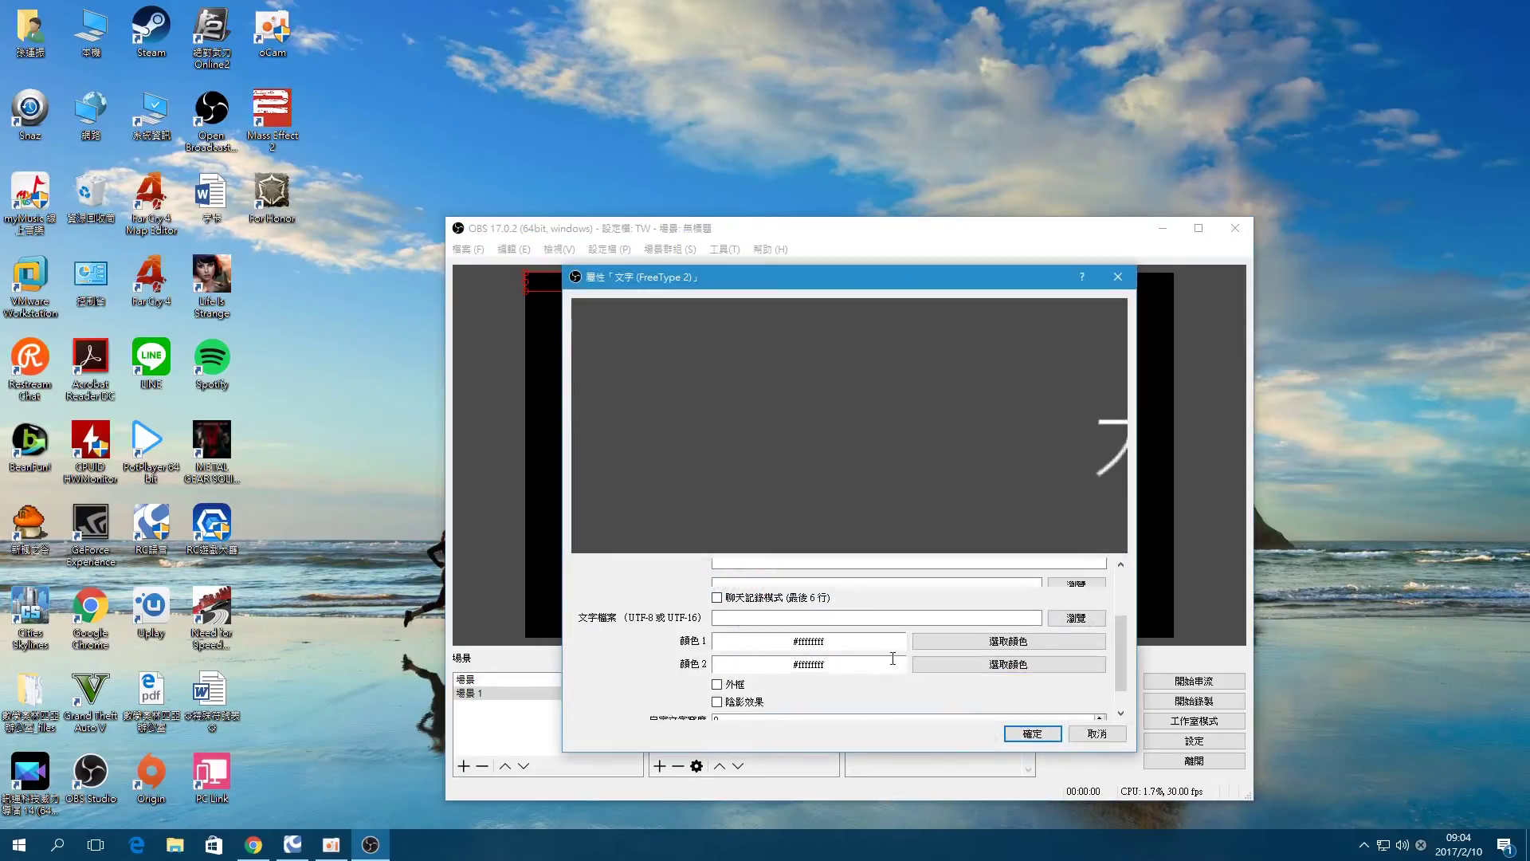
pyautogui.scroll(-1, 892, 658)
pyautogui.click(727, 652)
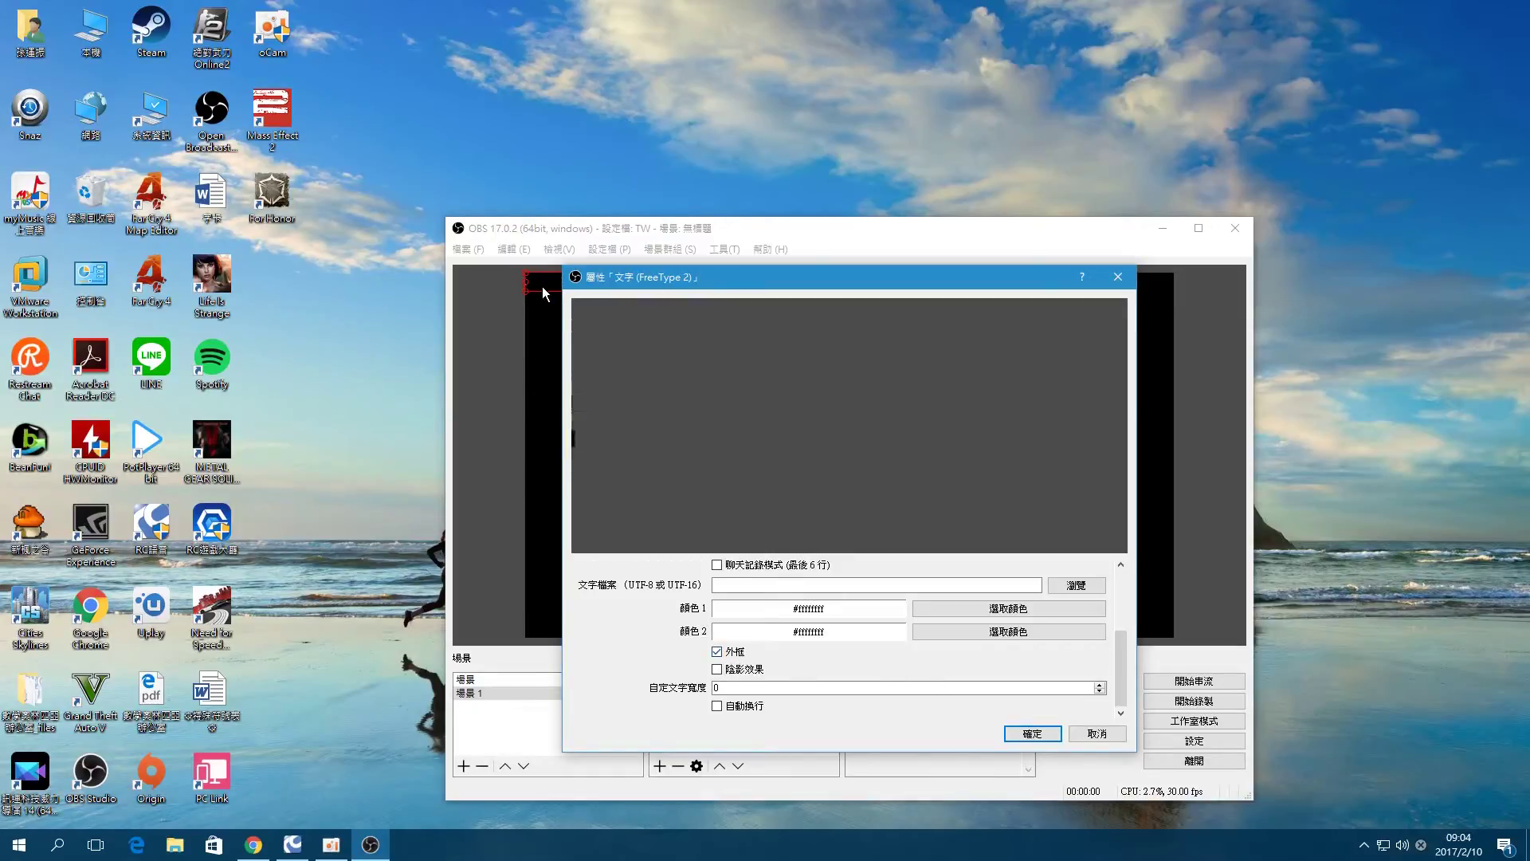
pyautogui.click(1031, 732)
# Add a new display capture source with the default name 顯示器擷取 2, keeping its default properties
pyautogui.rightClick(690, 706)
pyautogui.moveTo(706, 712)
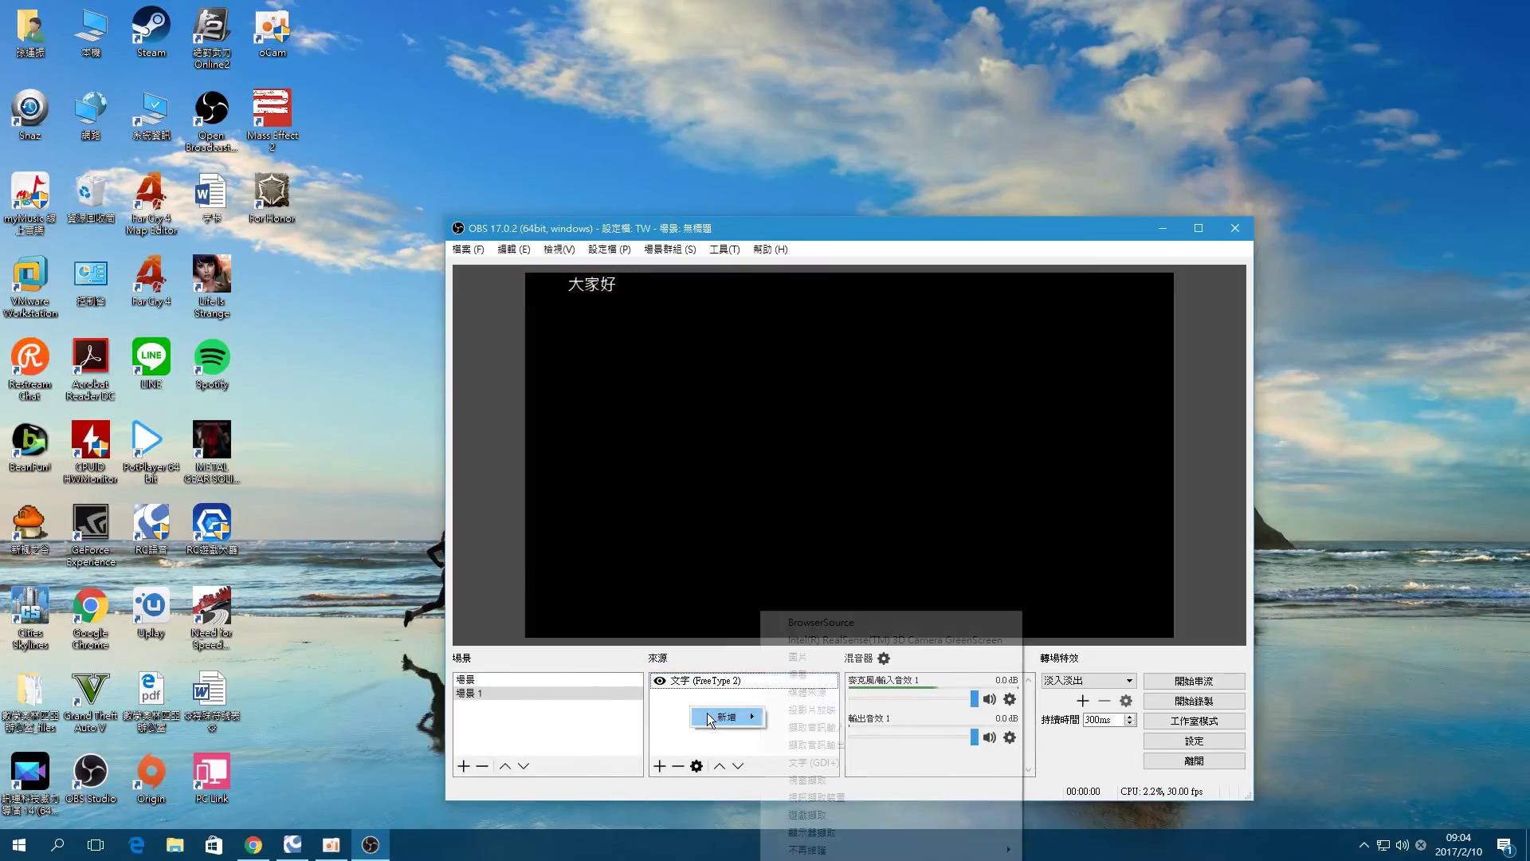
pyautogui.click(808, 833)
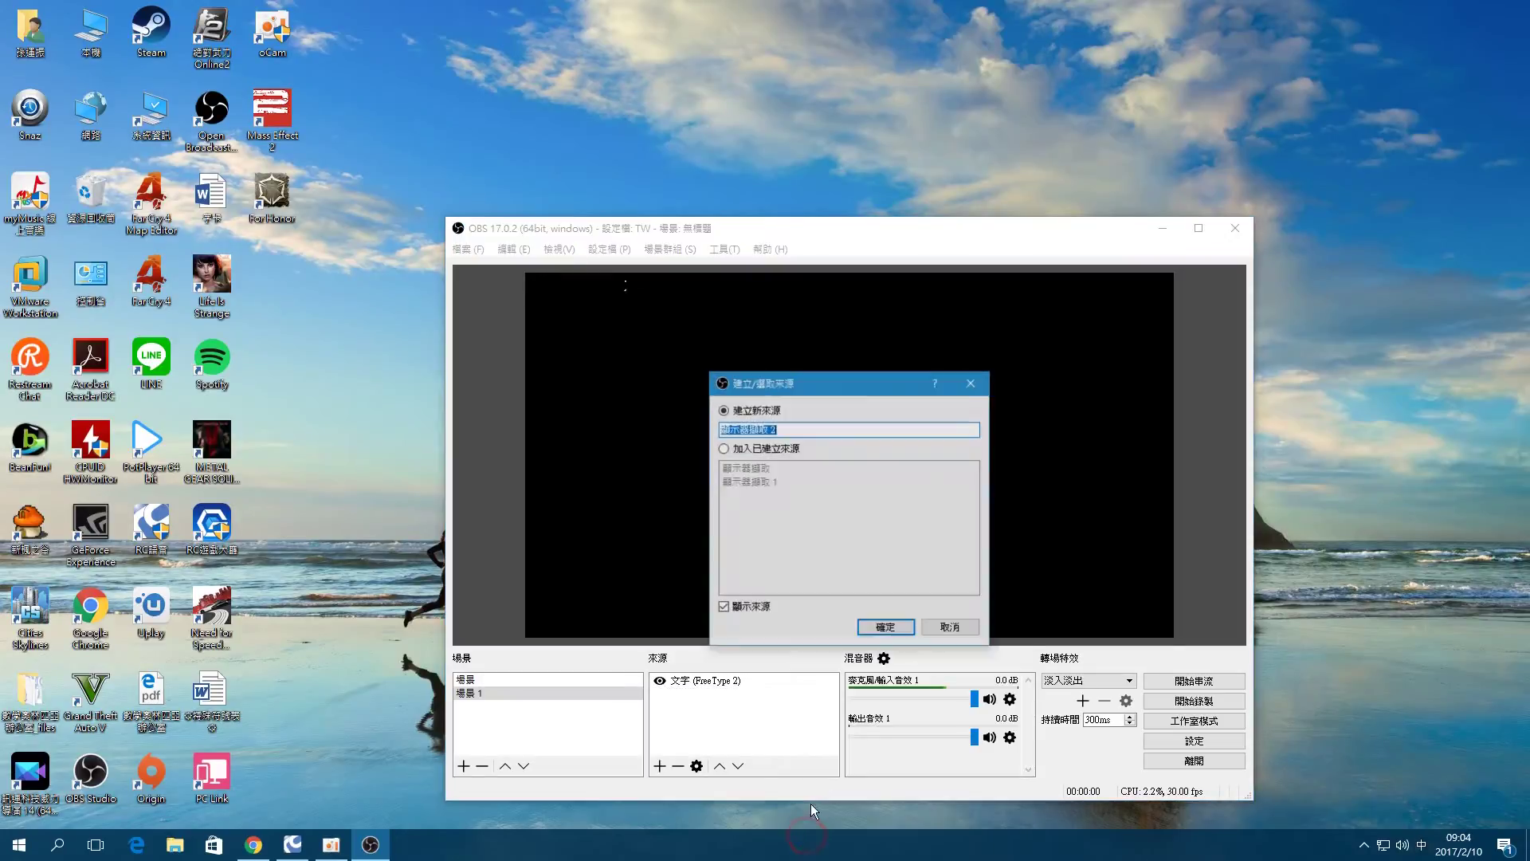
pyautogui.click(886, 628)
pyautogui.click(1029, 731)
# Check which display is selected in the properties of the 顯示器擷取 2 source
pyautogui.rightClick(715, 687)
pyautogui.click(743, 673)
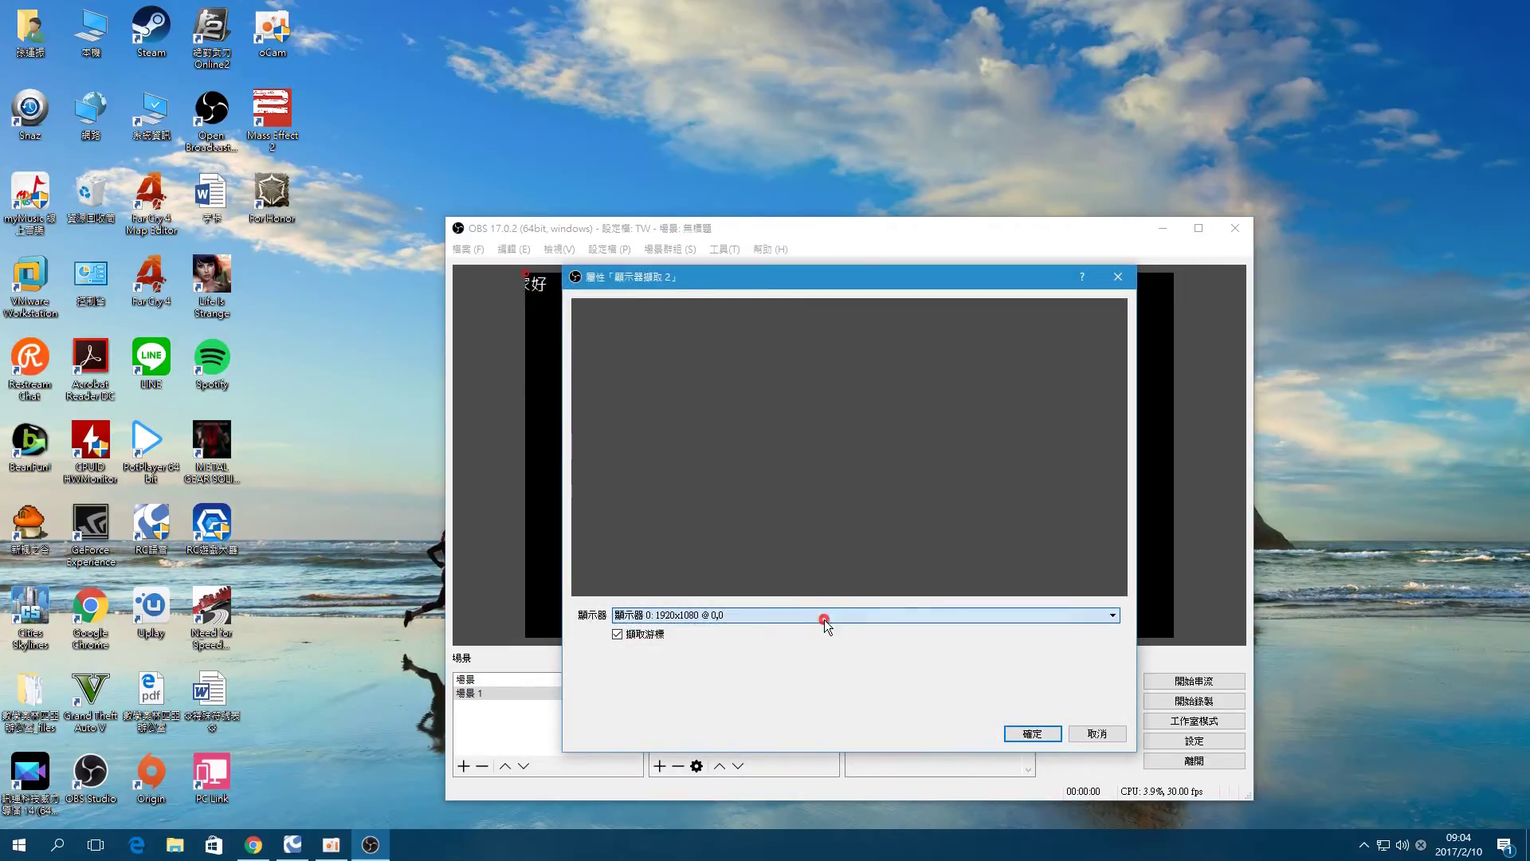
pyautogui.click(1032, 733)
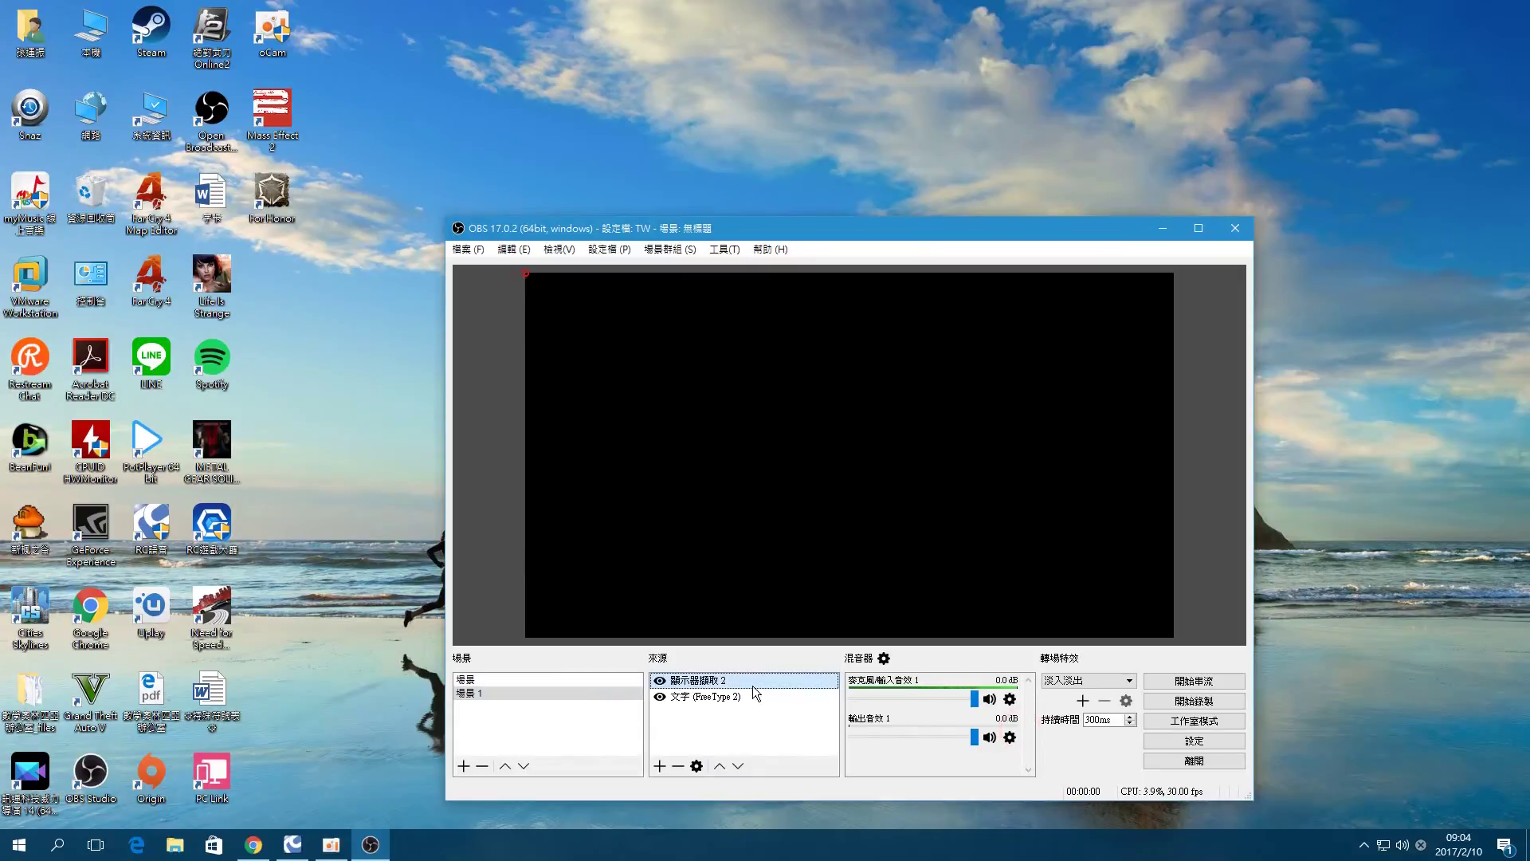
pyautogui.rightClick(747, 687)
pyautogui.click(804, 676)
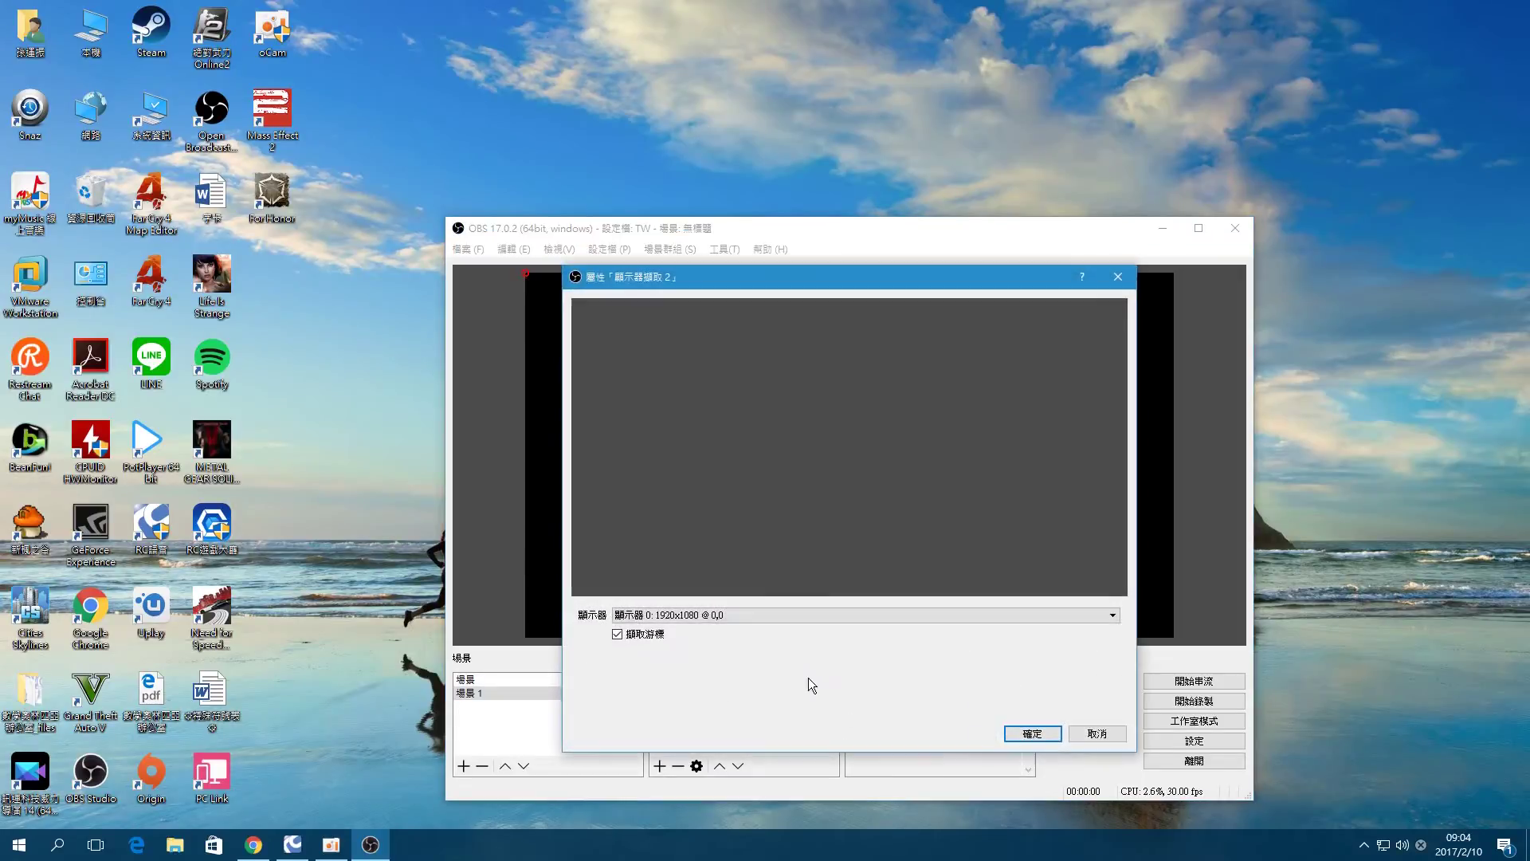
pyautogui.click(1032, 733)
# In the scene 場景, inspect the properties of both display capture sources and leave them without changes
pyautogui.click(548, 681)
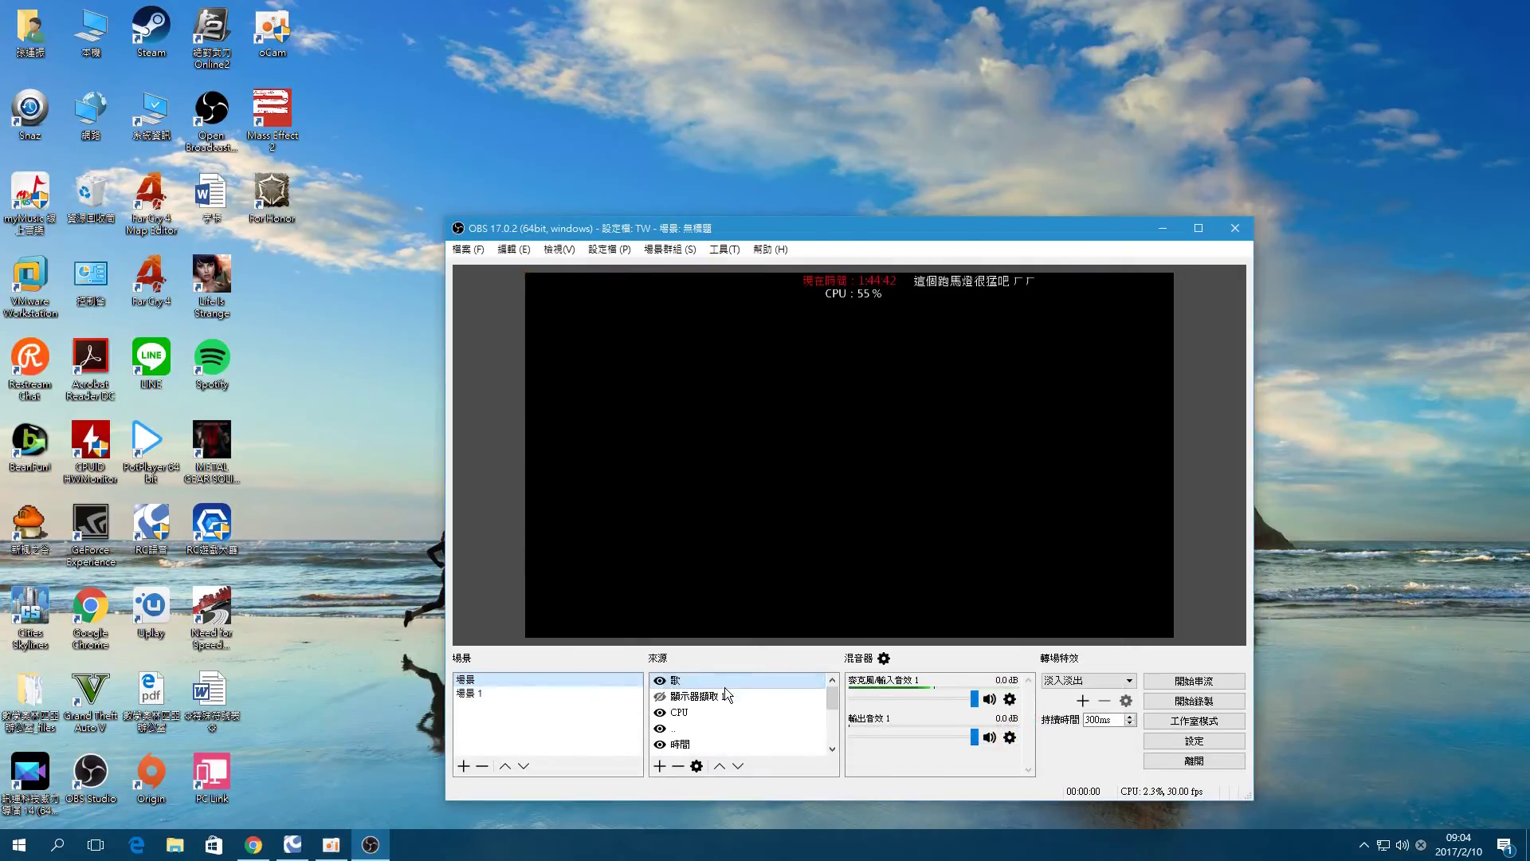
pyautogui.scroll(-3, 724, 687)
pyautogui.click(719, 744)
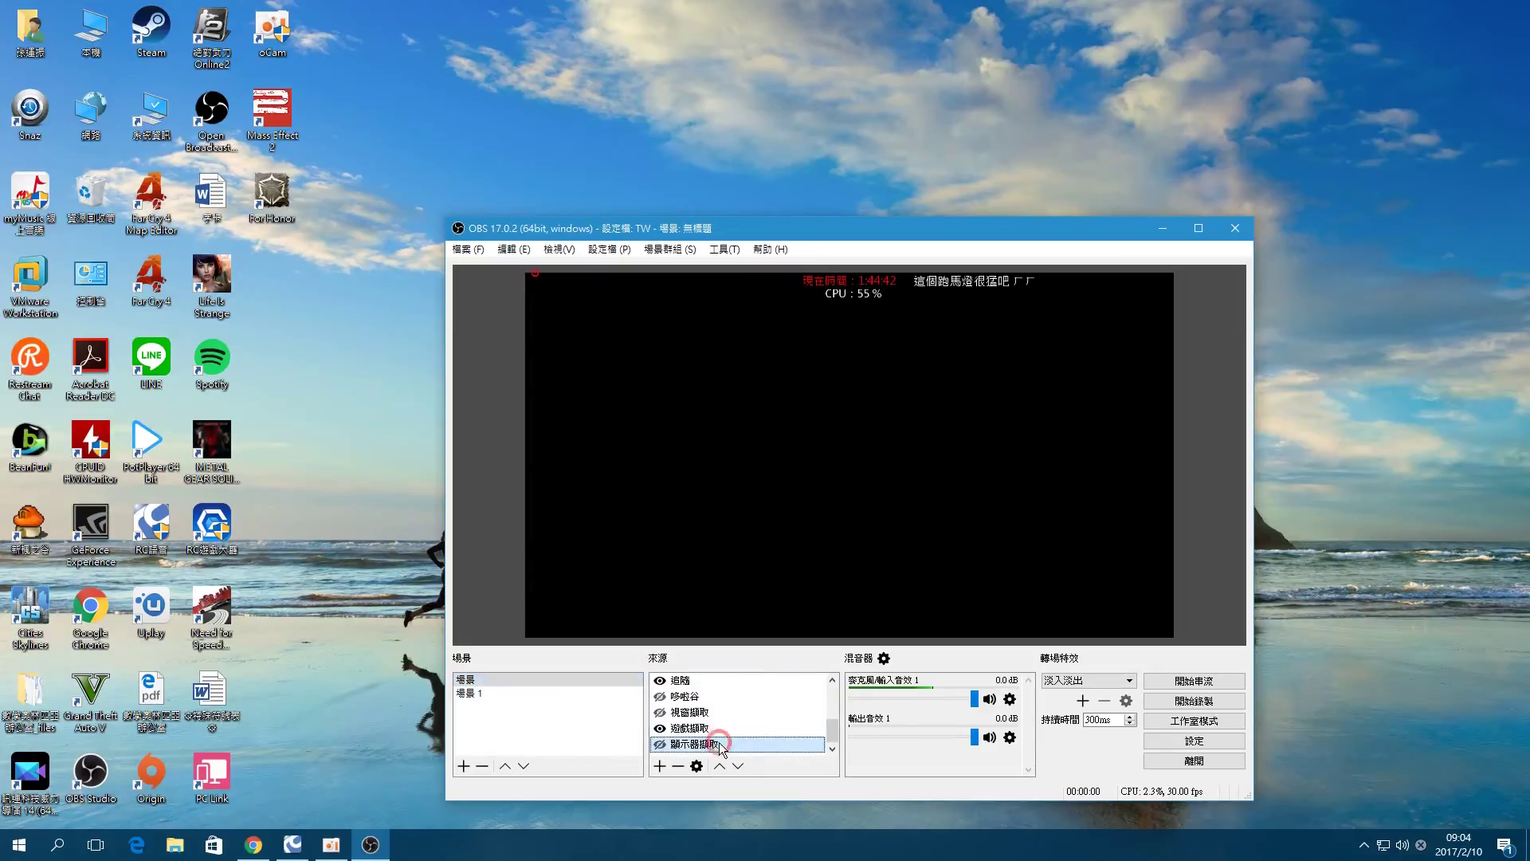
pyautogui.rightClick(720, 743)
pyautogui.click(751, 734)
pyautogui.click(1096, 733)
pyautogui.scroll(3, 741, 712)
pyautogui.rightClick(694, 684)
pyautogui.click(737, 683)
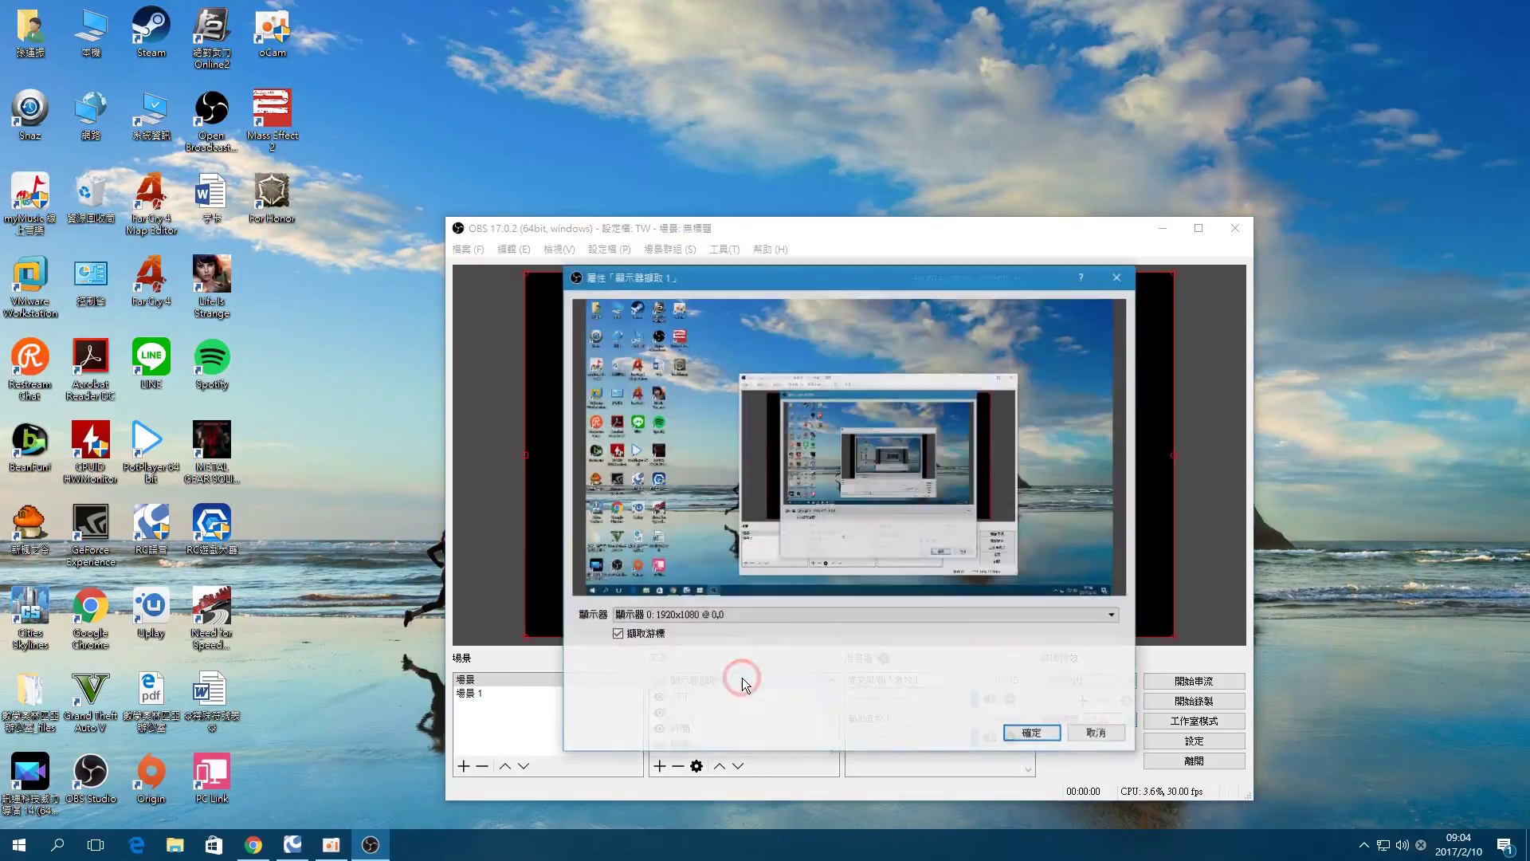
pyautogui.click(1097, 733)
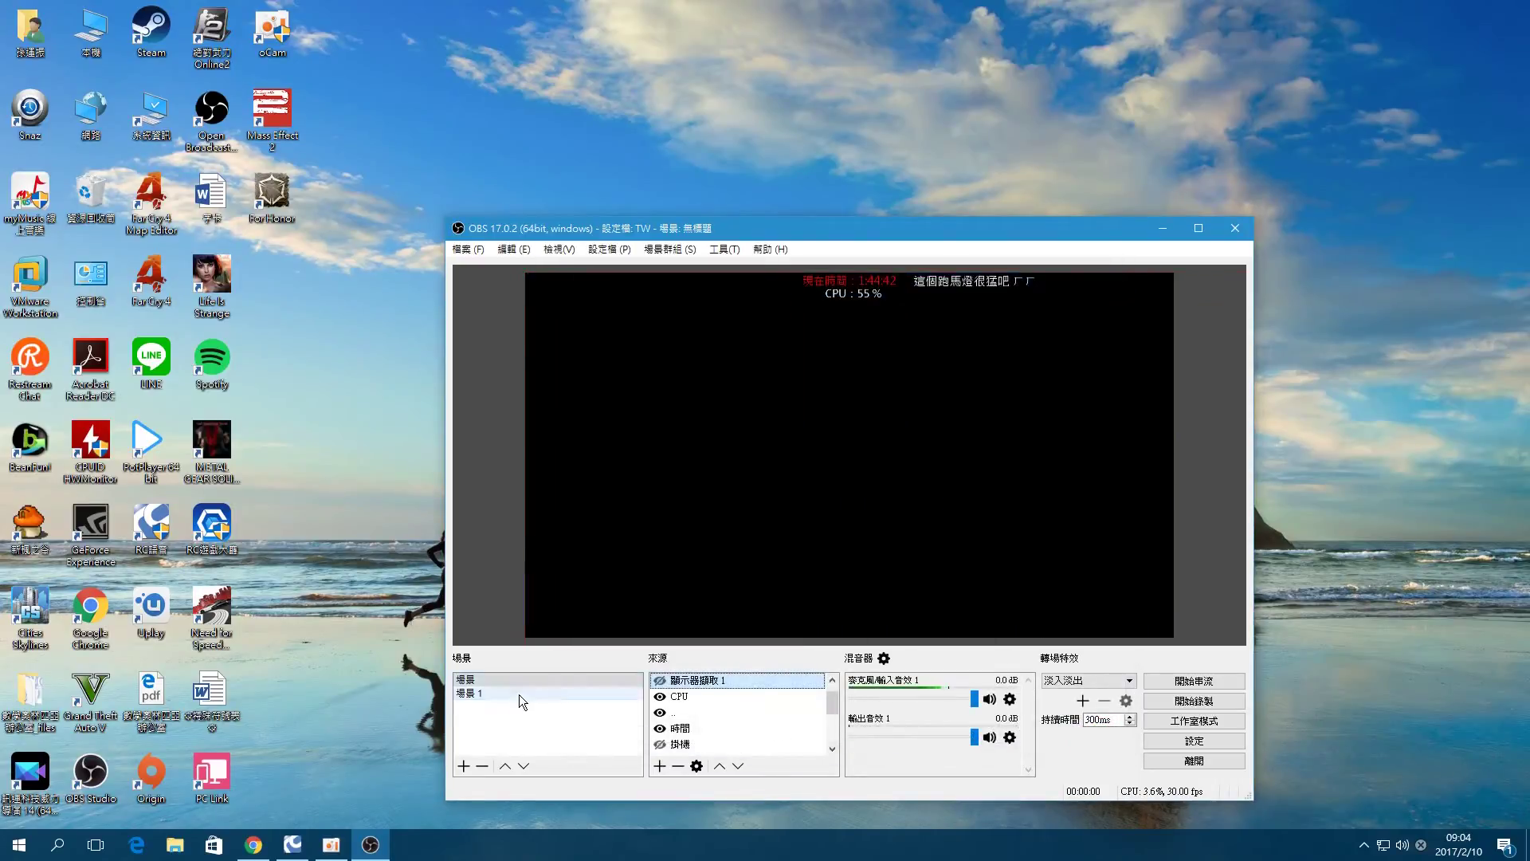
# Return to 場景 1 and resize and position the display capture so that it fills the canvas
pyautogui.click(520, 693)
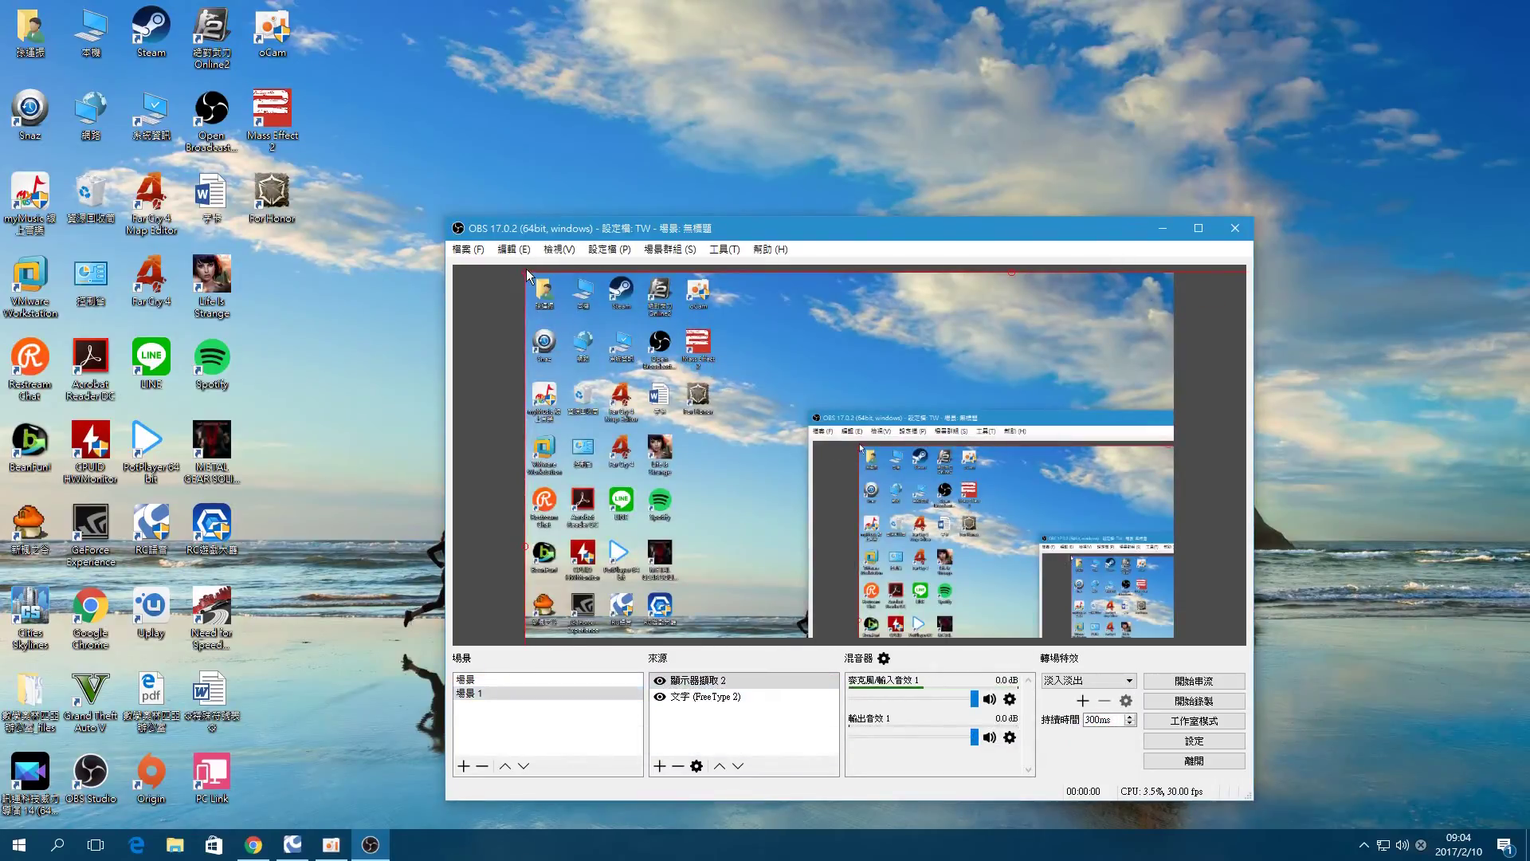
pyautogui.moveTo(529, 276)
pyautogui.mouseDown()
pyautogui.moveTo(860, 460)
pyautogui.moveTo(538, 291)
pyautogui.mouseUp()
pyautogui.moveTo(971, 518); pyautogui.dragTo(958, 500)
pyautogui.moveTo(1117, 609); pyautogui.dragTo(1166, 634)
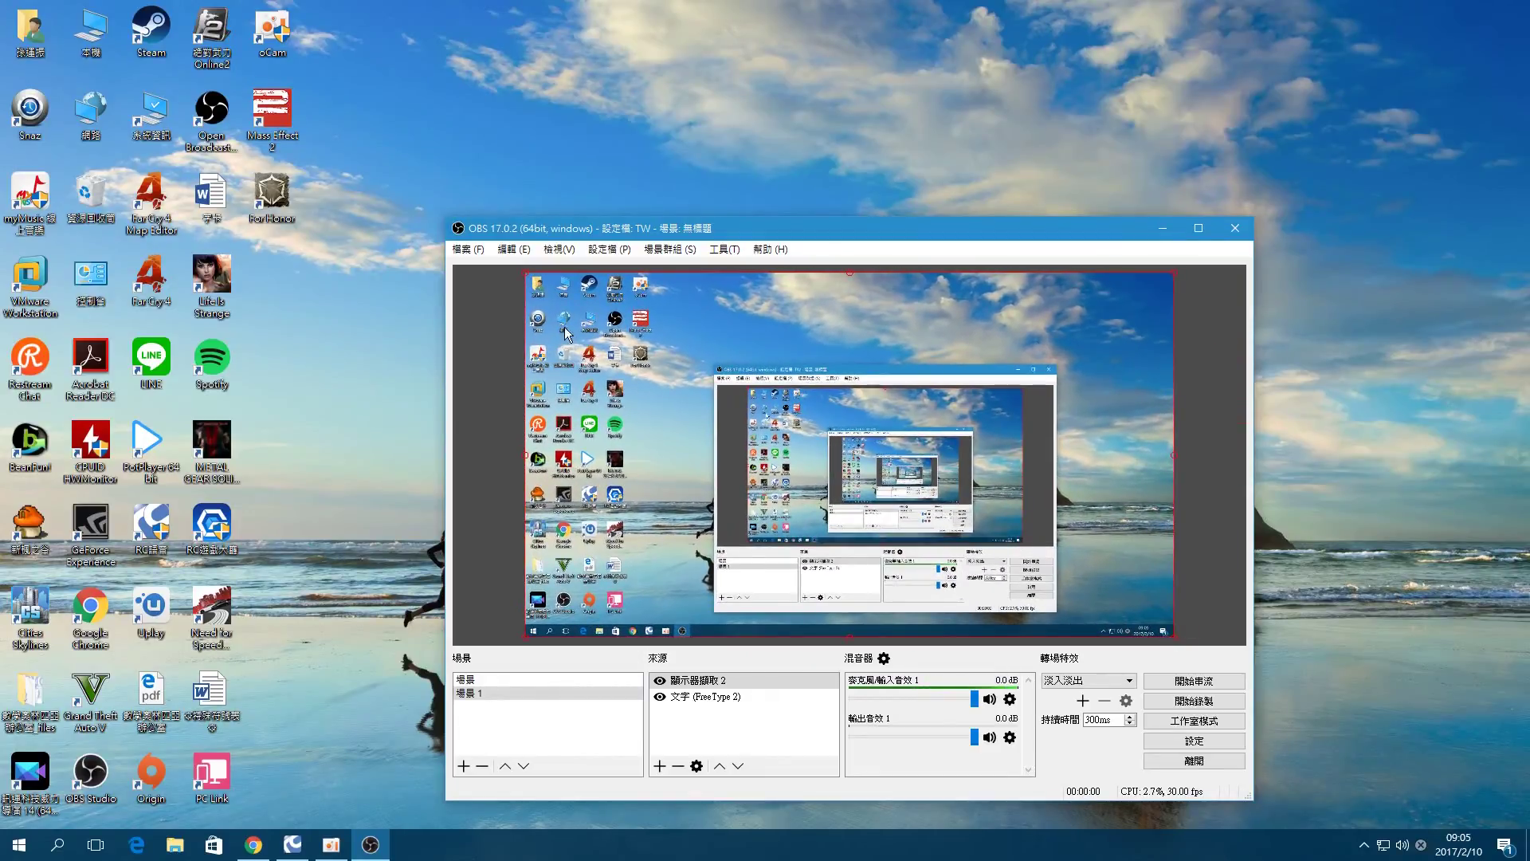
# Place the FreeType 2 text source above the display capture in the source order and move it down along the canvas's left edge
pyautogui.click(691, 696)
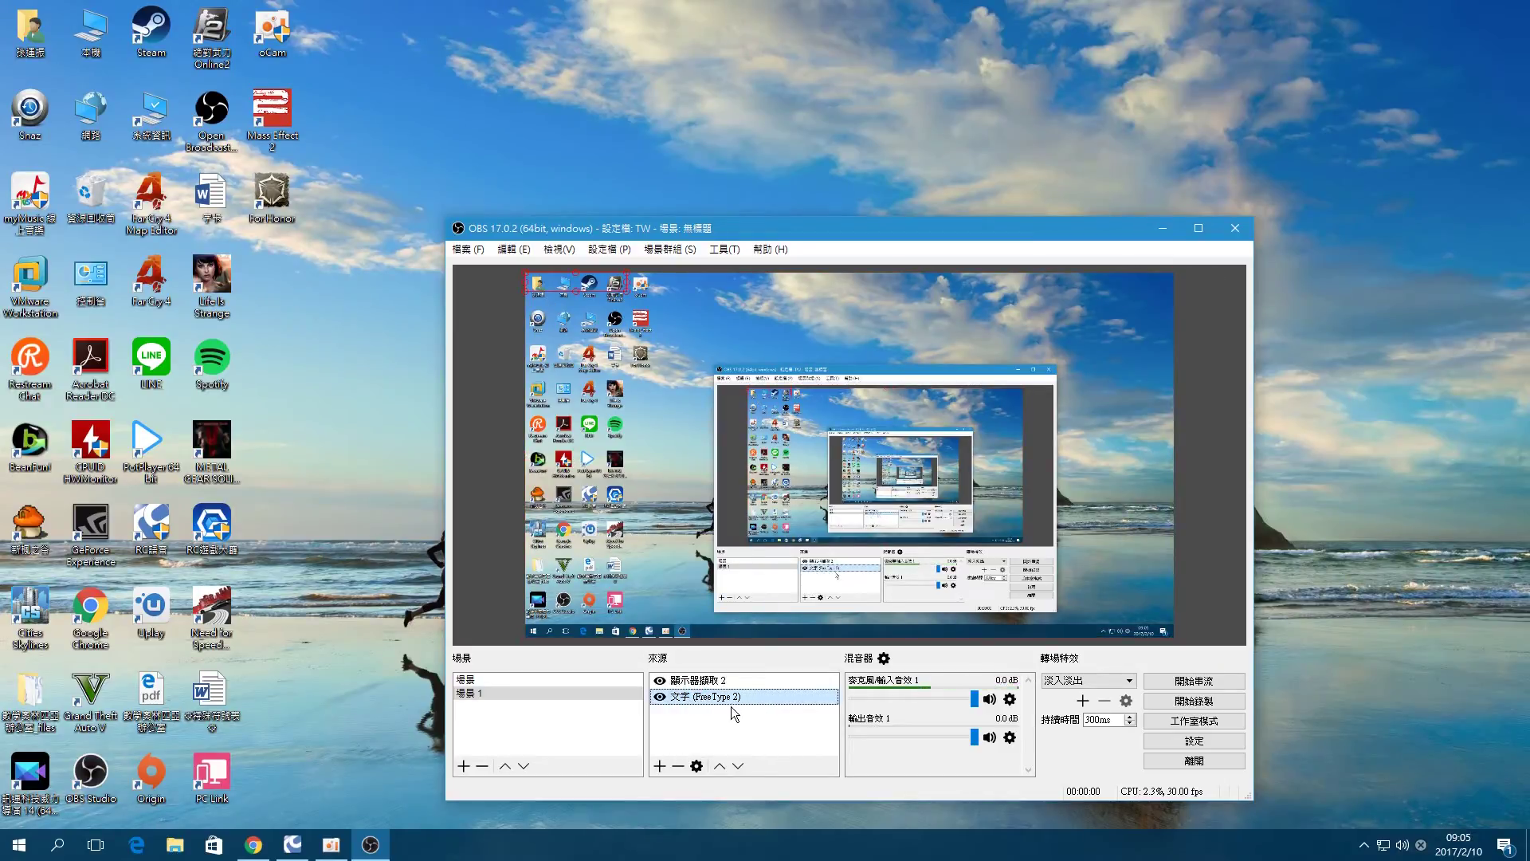
pyautogui.click(720, 766)
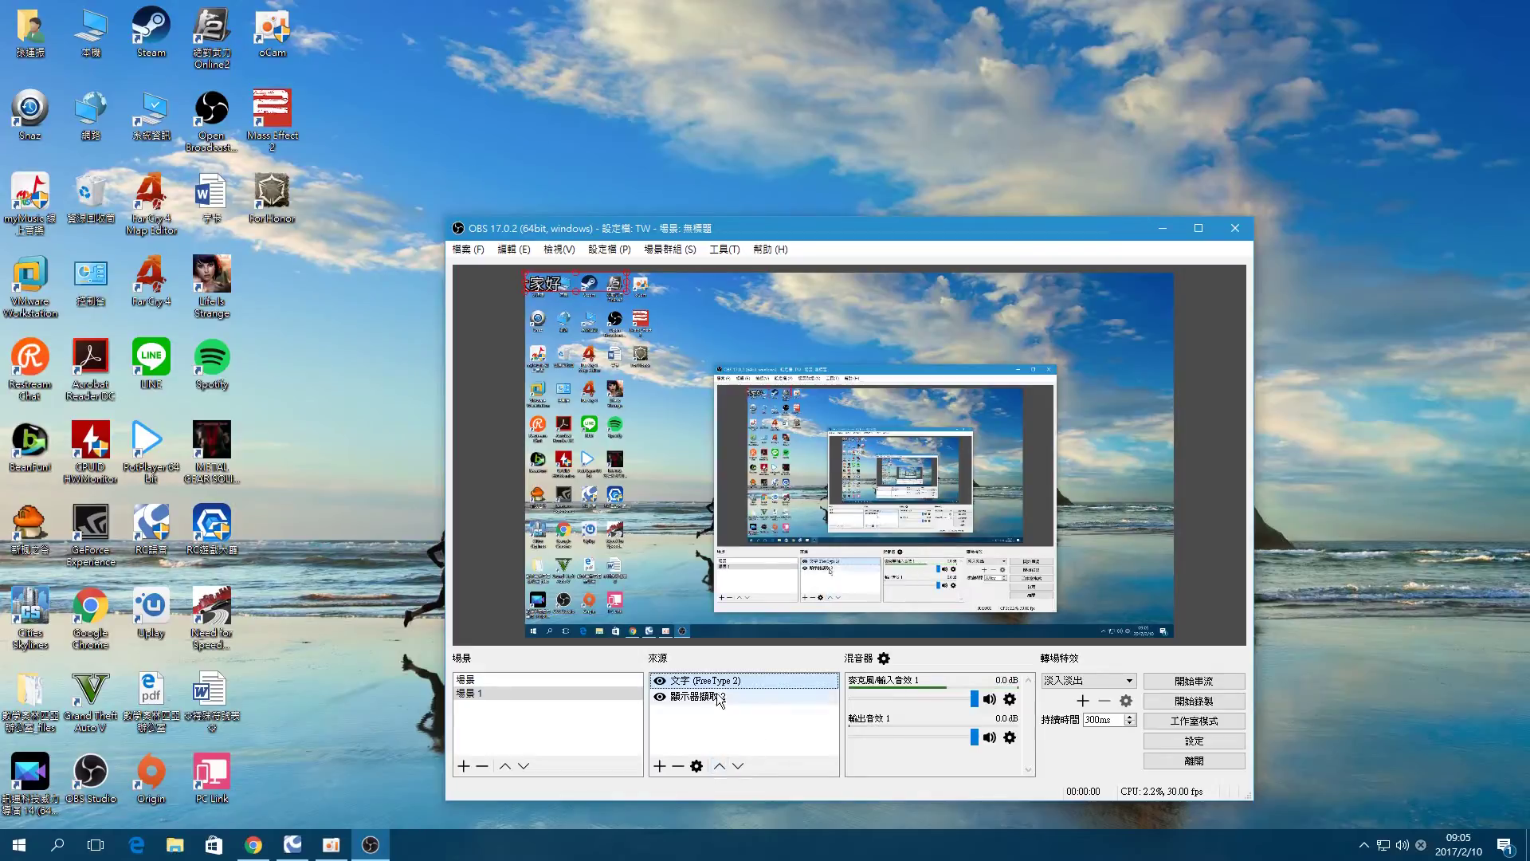
pyautogui.moveTo(560, 292); pyautogui.dragTo(540, 387)
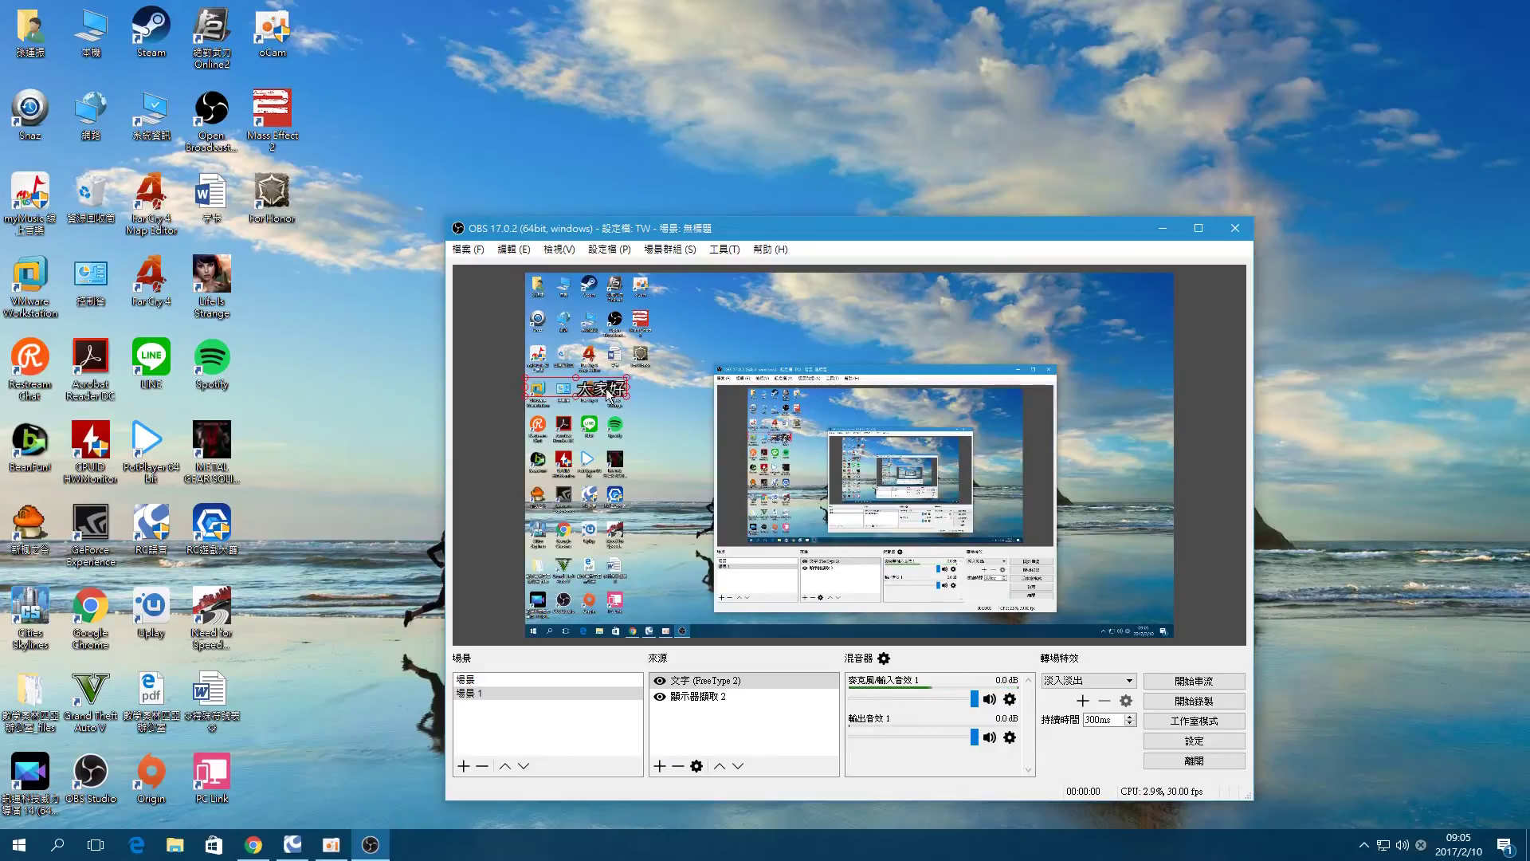
# Review the text source's outline (外框) setting, accept its properties, and move the text to the lower-left area of the canvas
pyautogui.click(753, 679)
pyautogui.rightClick(753, 679)
pyautogui.click(765, 647)
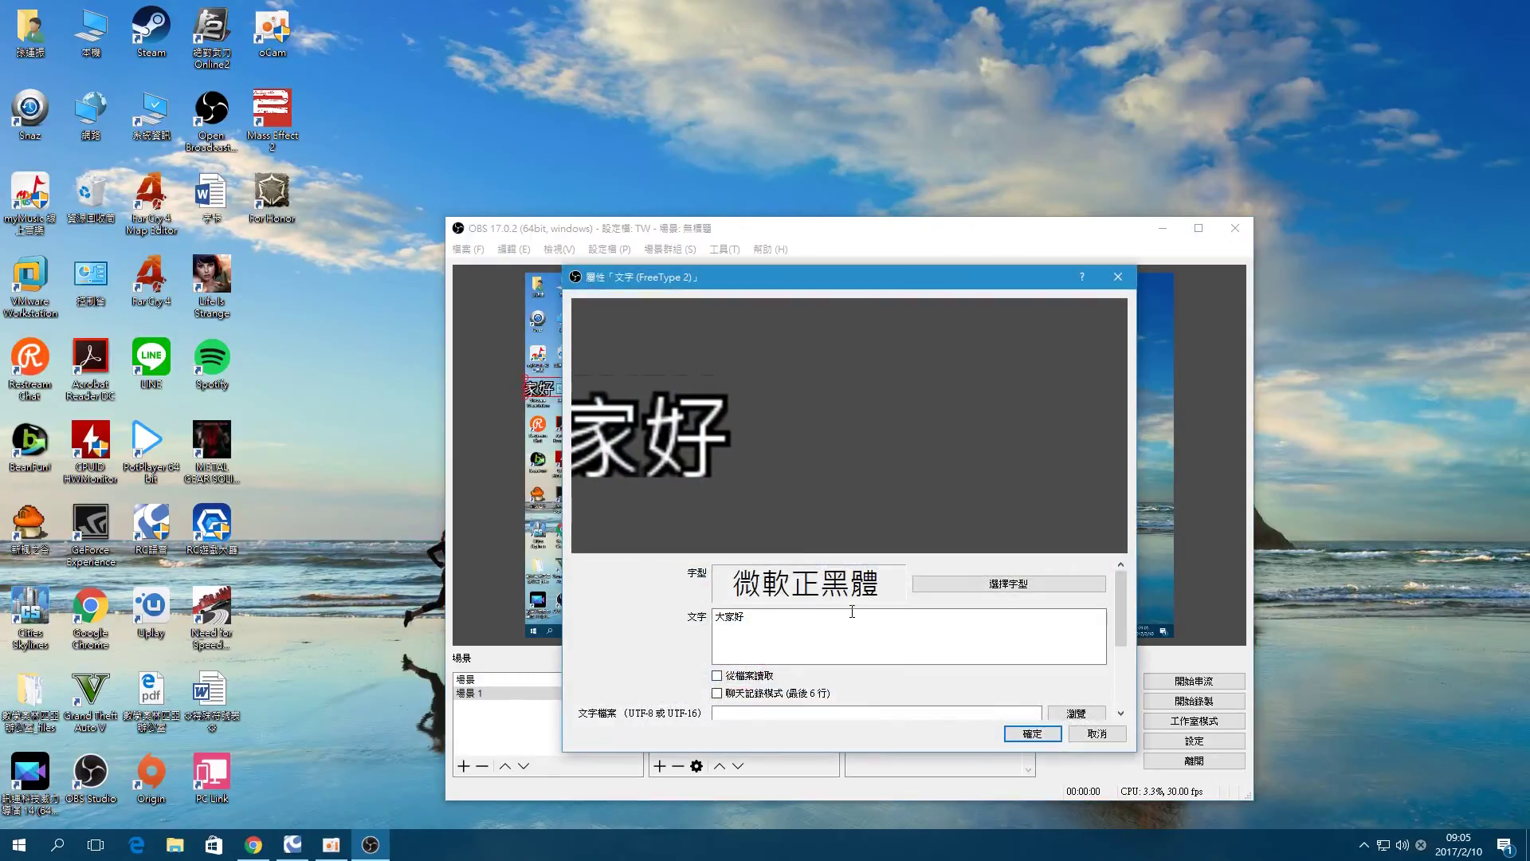
pyautogui.scroll(-2, 821, 664)
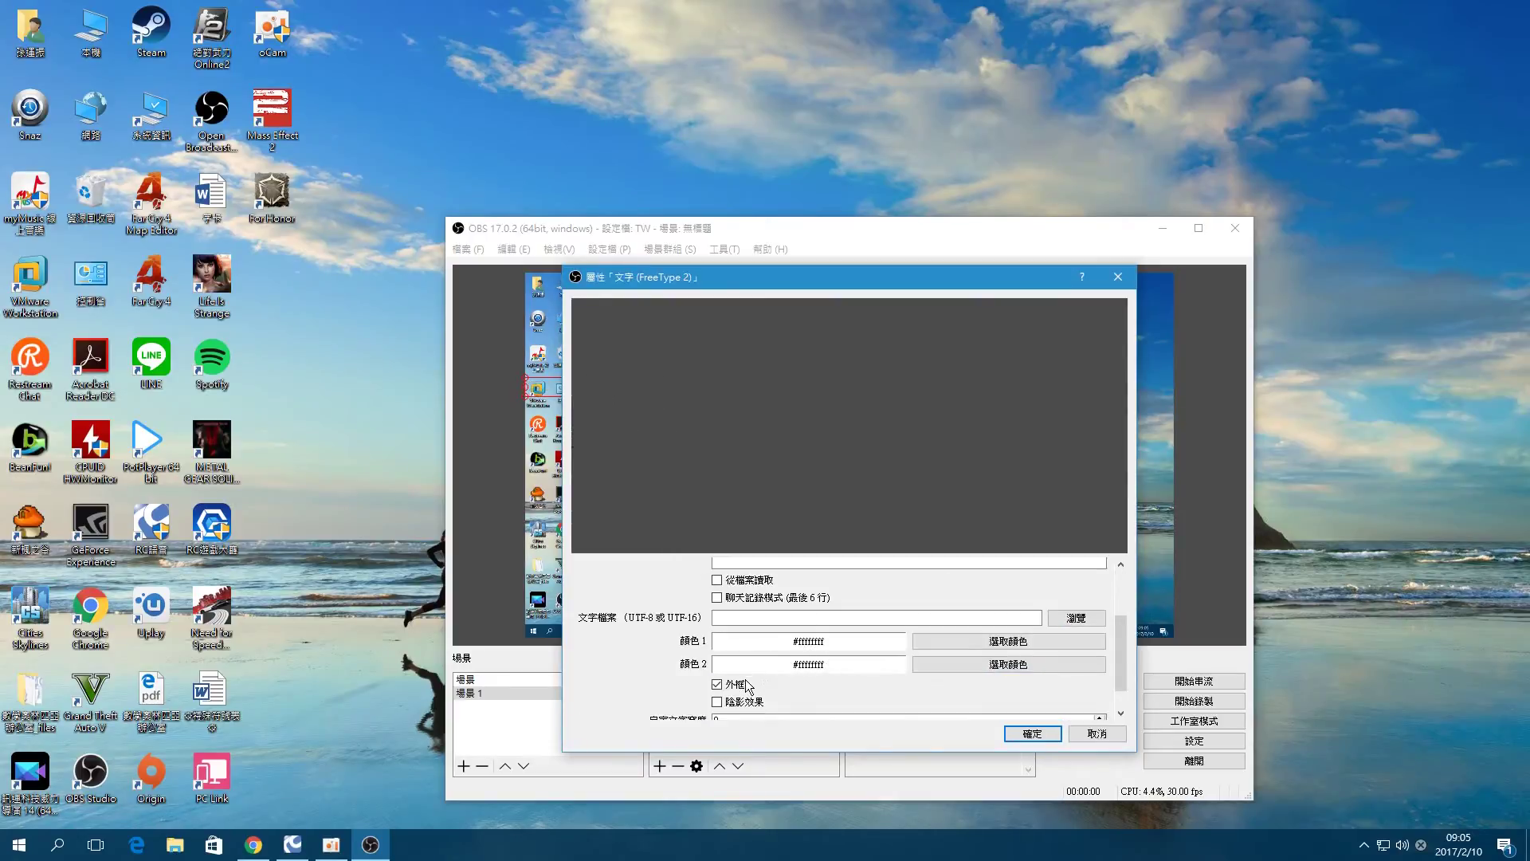
pyautogui.click(1032, 733)
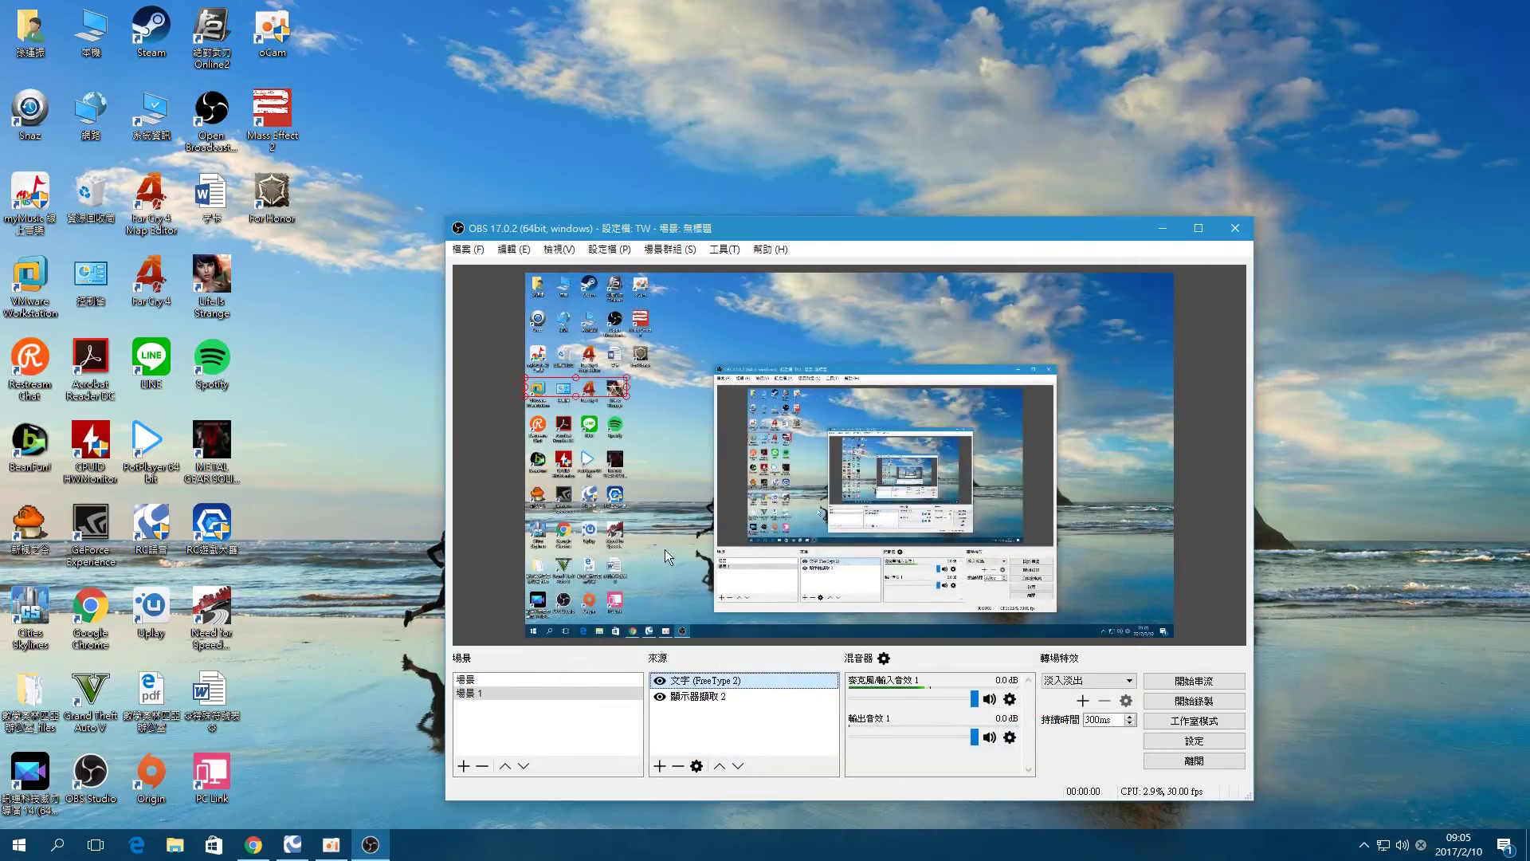
pyautogui.moveTo(595, 392); pyautogui.dragTo(598, 566)
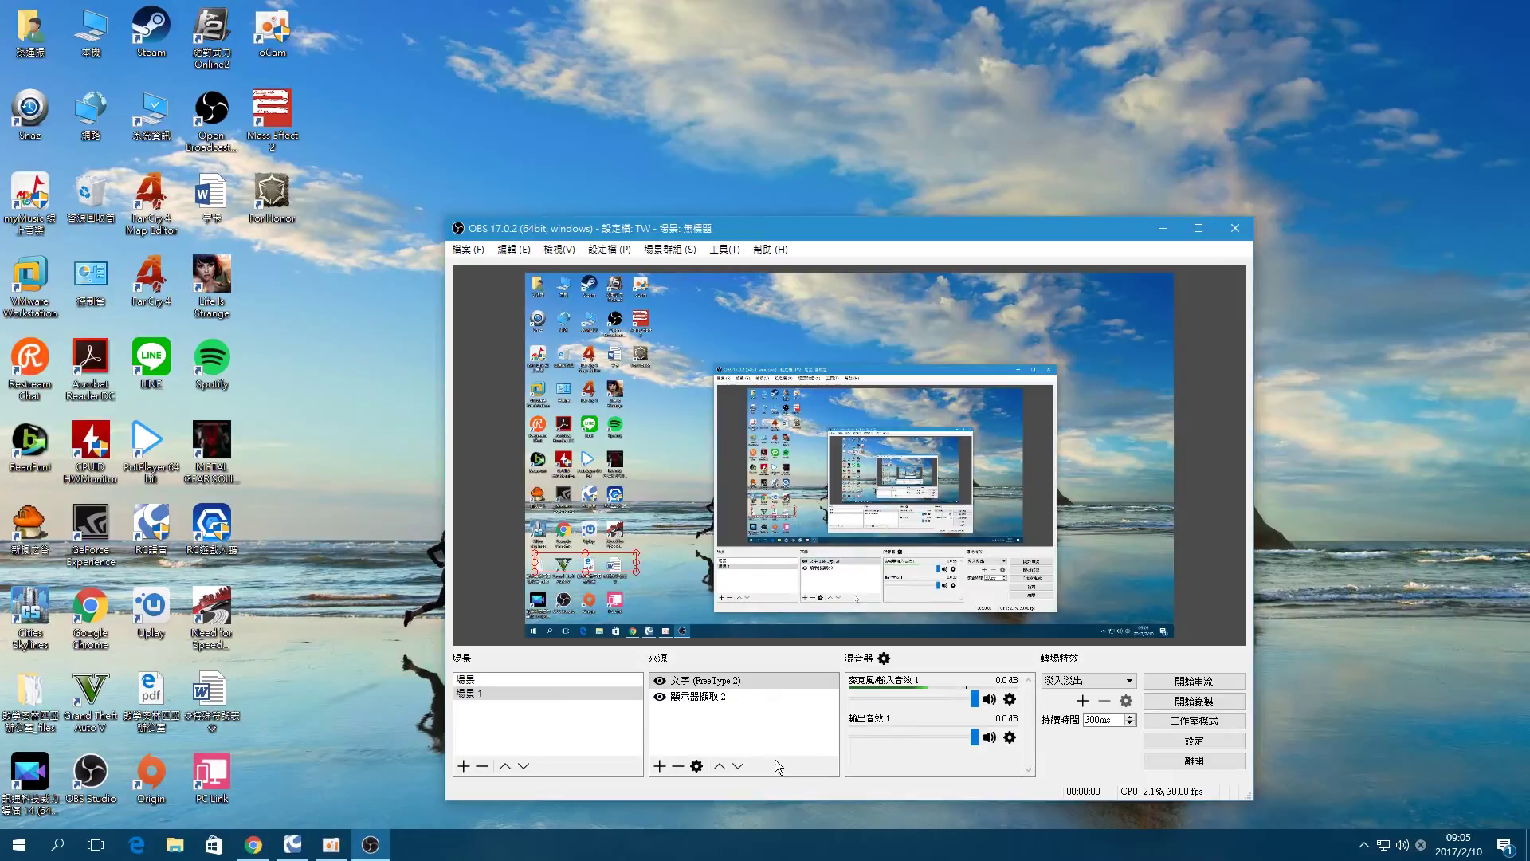
# Inspect the 顯示器擷取 2 source's display and cursor capture settings and leave them without changes
pyautogui.click(695, 697)
pyautogui.rightClick(705, 700)
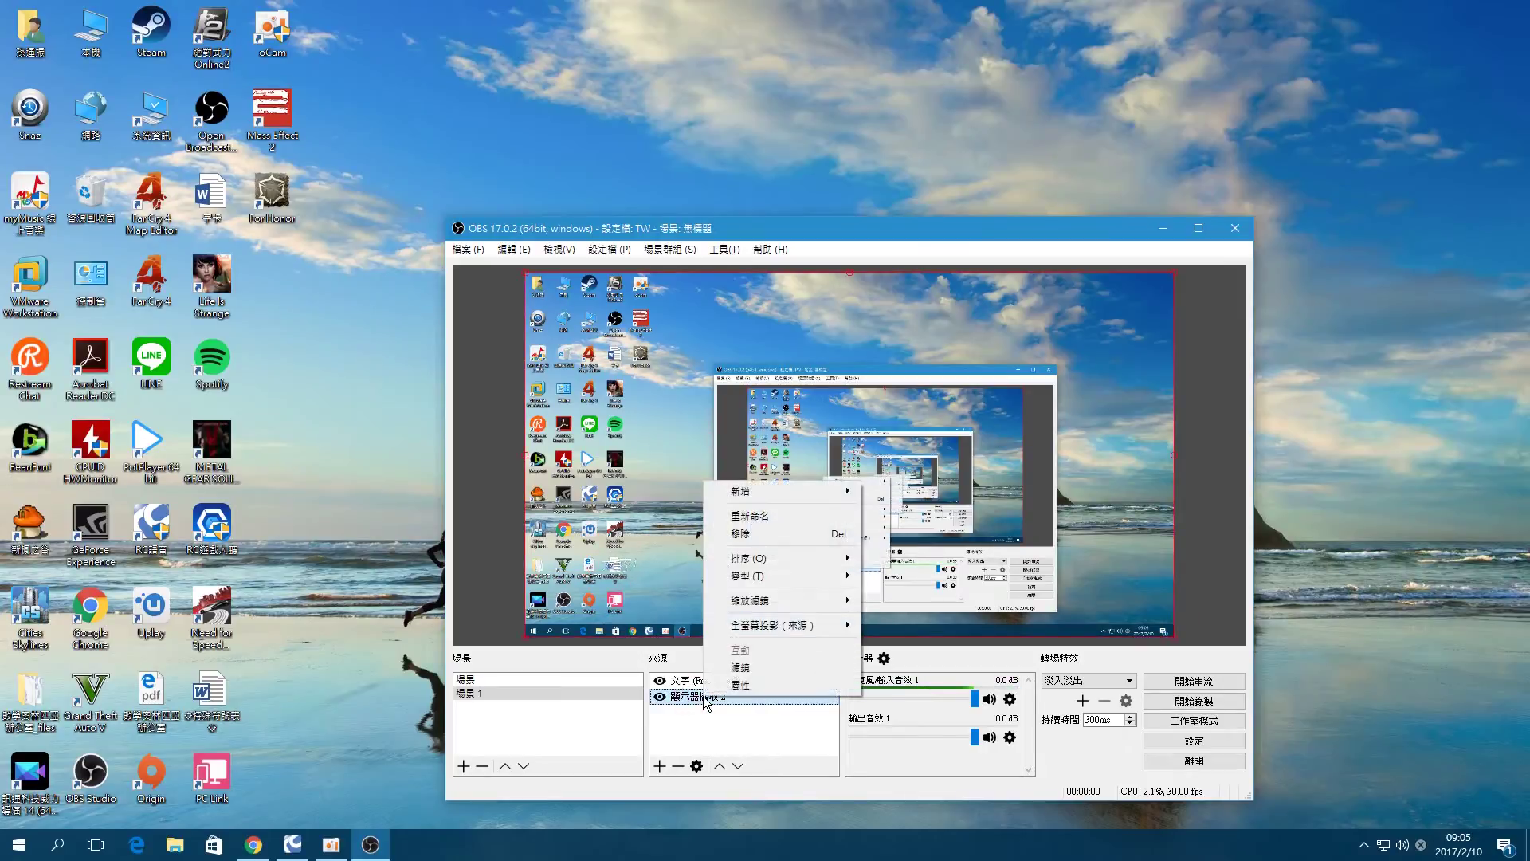
pyautogui.click(728, 690)
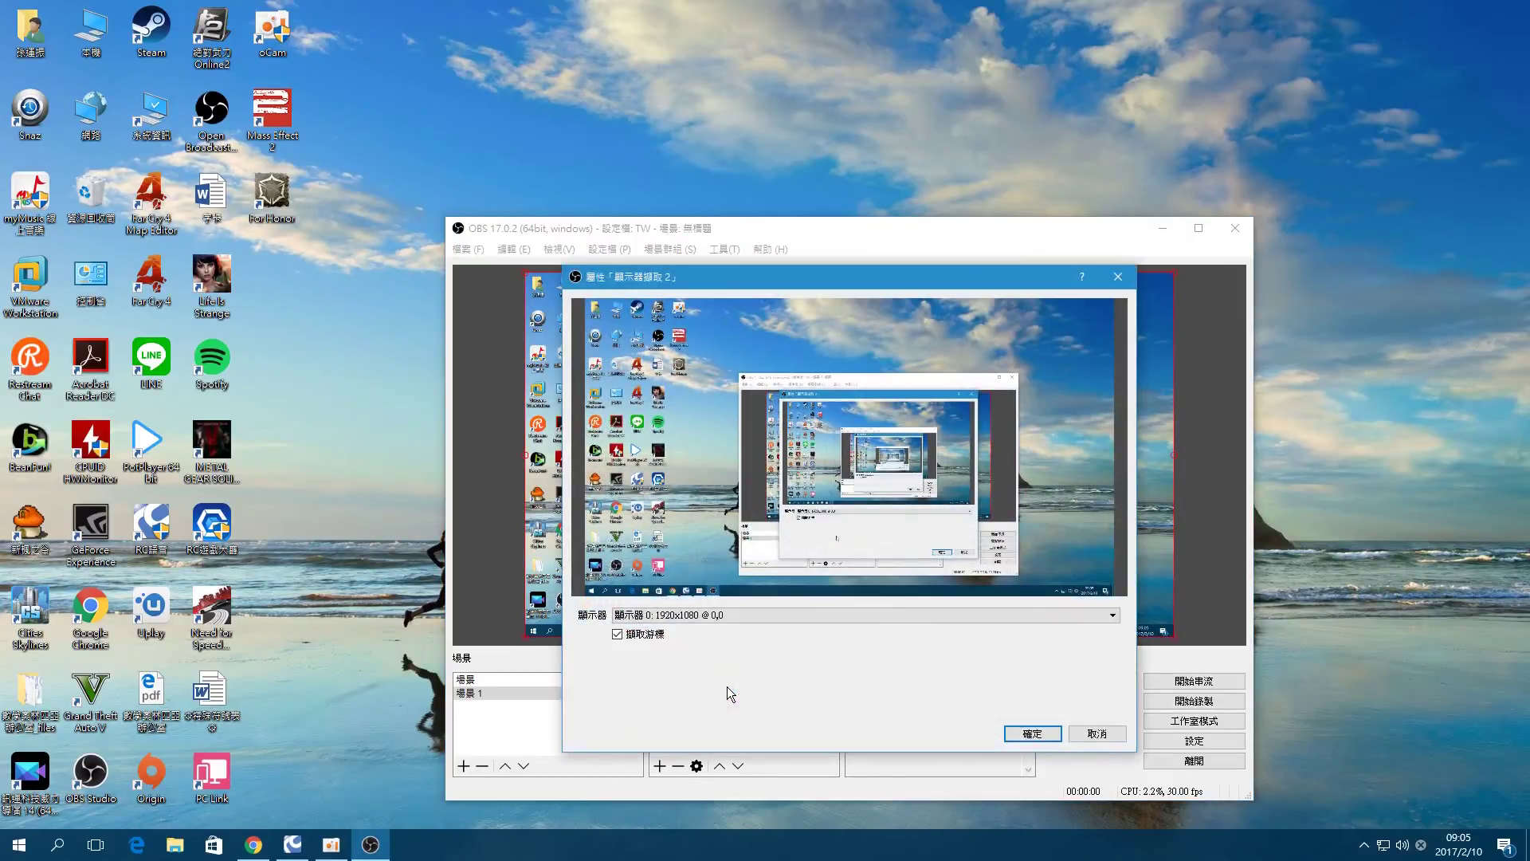
pyautogui.click(1096, 733)
# Add a 剪裁/填充 (crop/pad) filter under its default name to the 顯示器擷取 2 source
pyautogui.rightClick(717, 695)
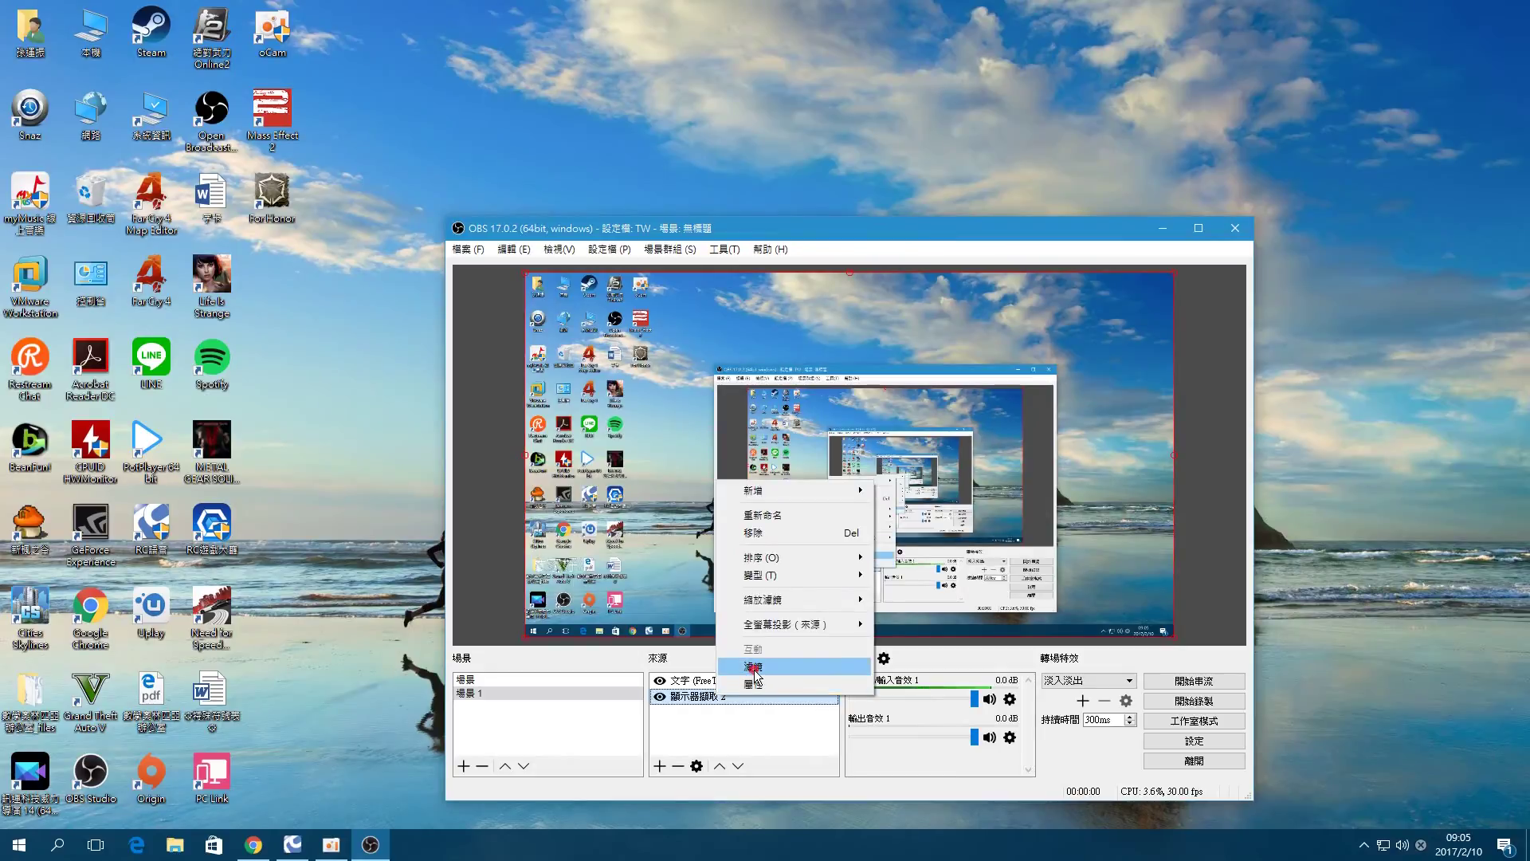
pyautogui.click(754, 668)
pyautogui.rightClick(574, 294)
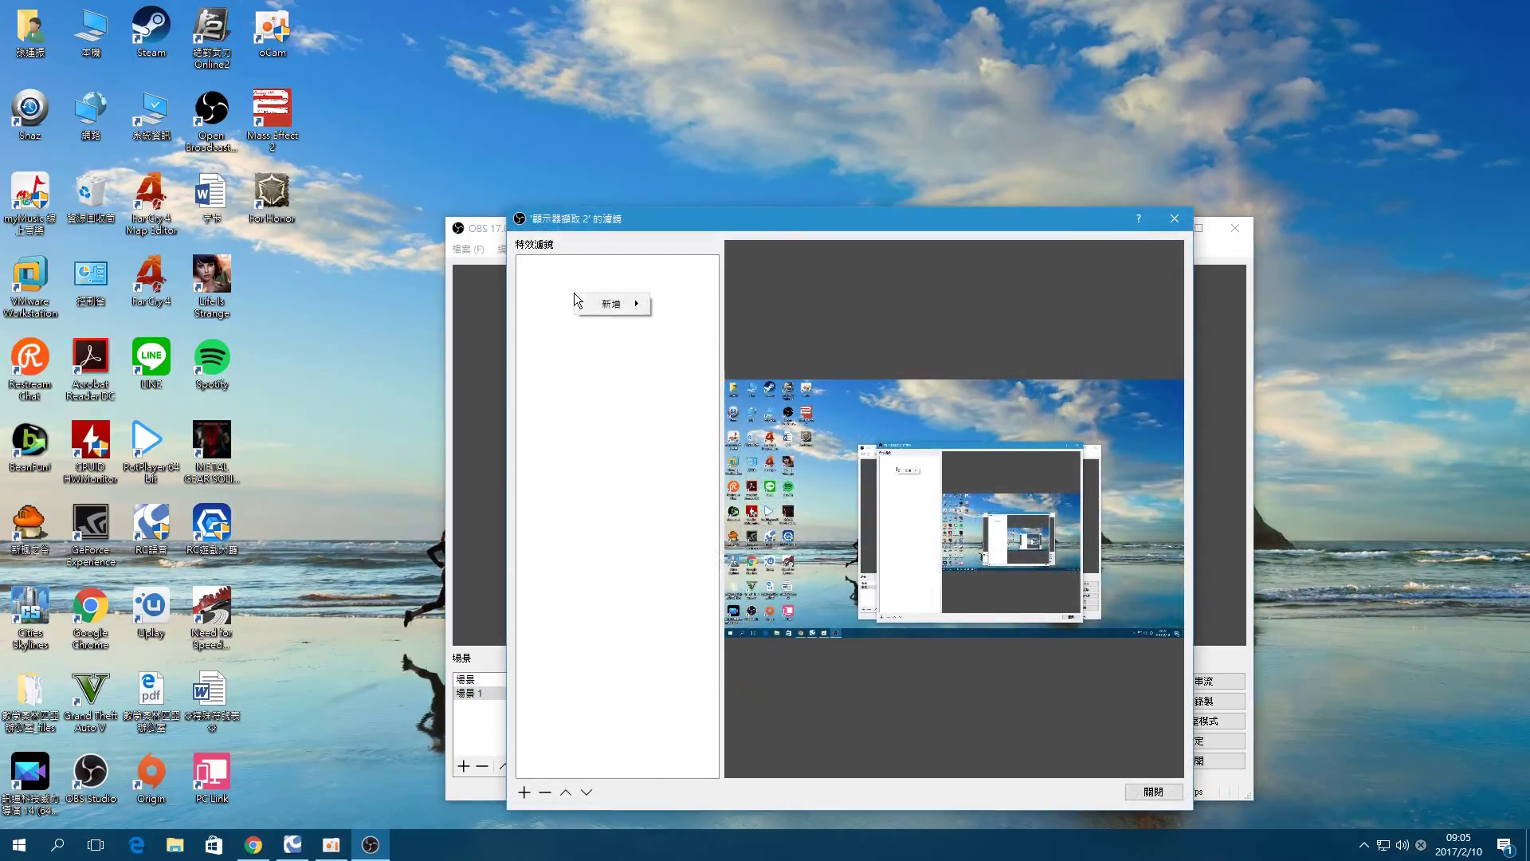
pyautogui.moveTo(608, 304)
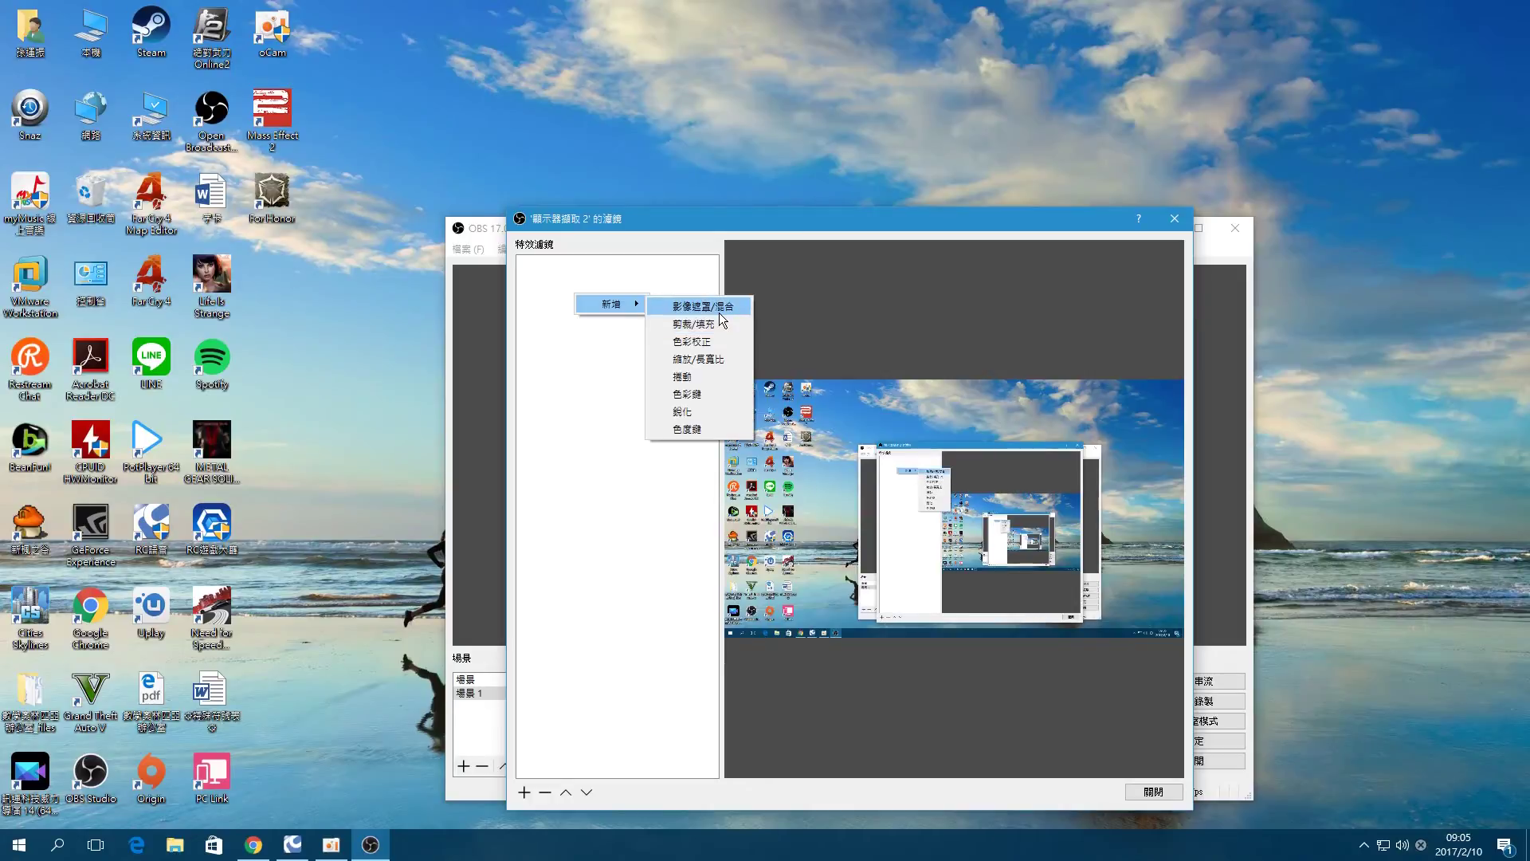
pyautogui.click(719, 323)
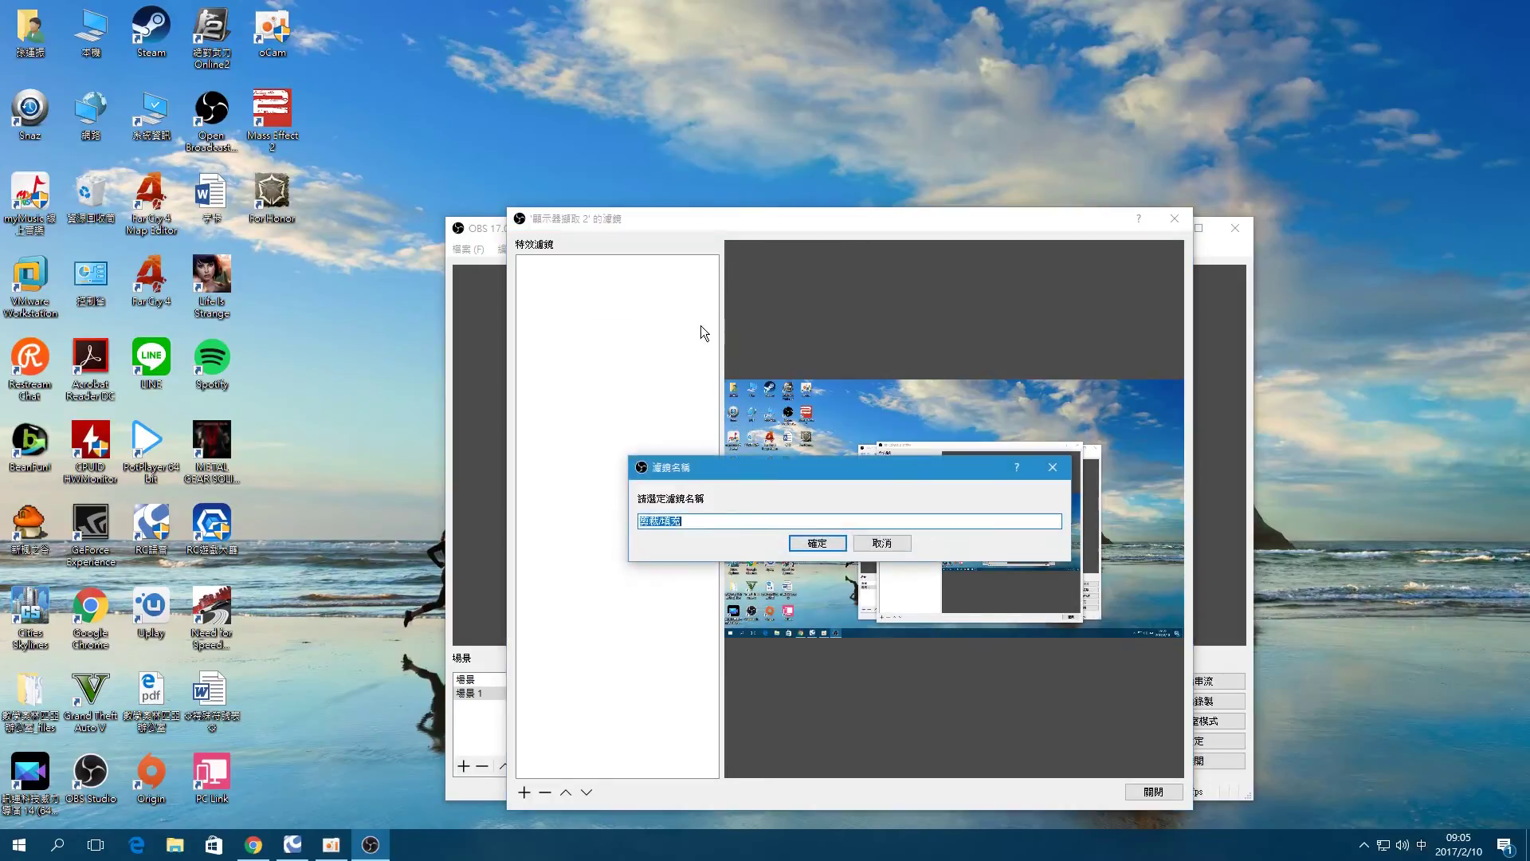
pyautogui.click(809, 542)
pyautogui.click(625, 543)
pyautogui.click(804, 611)
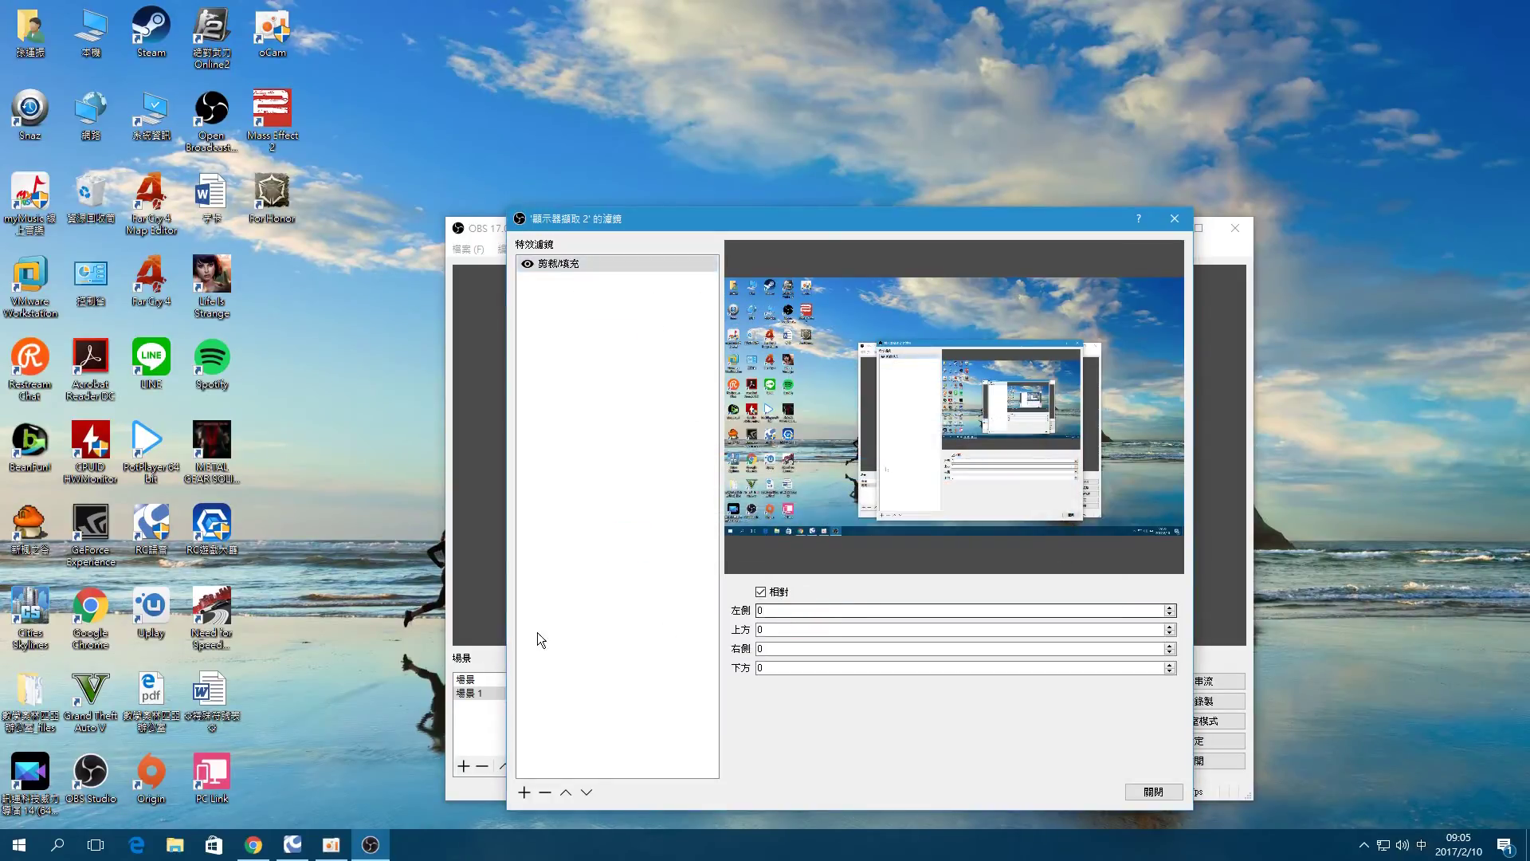
# Switch to Chrome and reduce its maximized window to a smaller one over the desktop
pyautogui.click(255, 845)
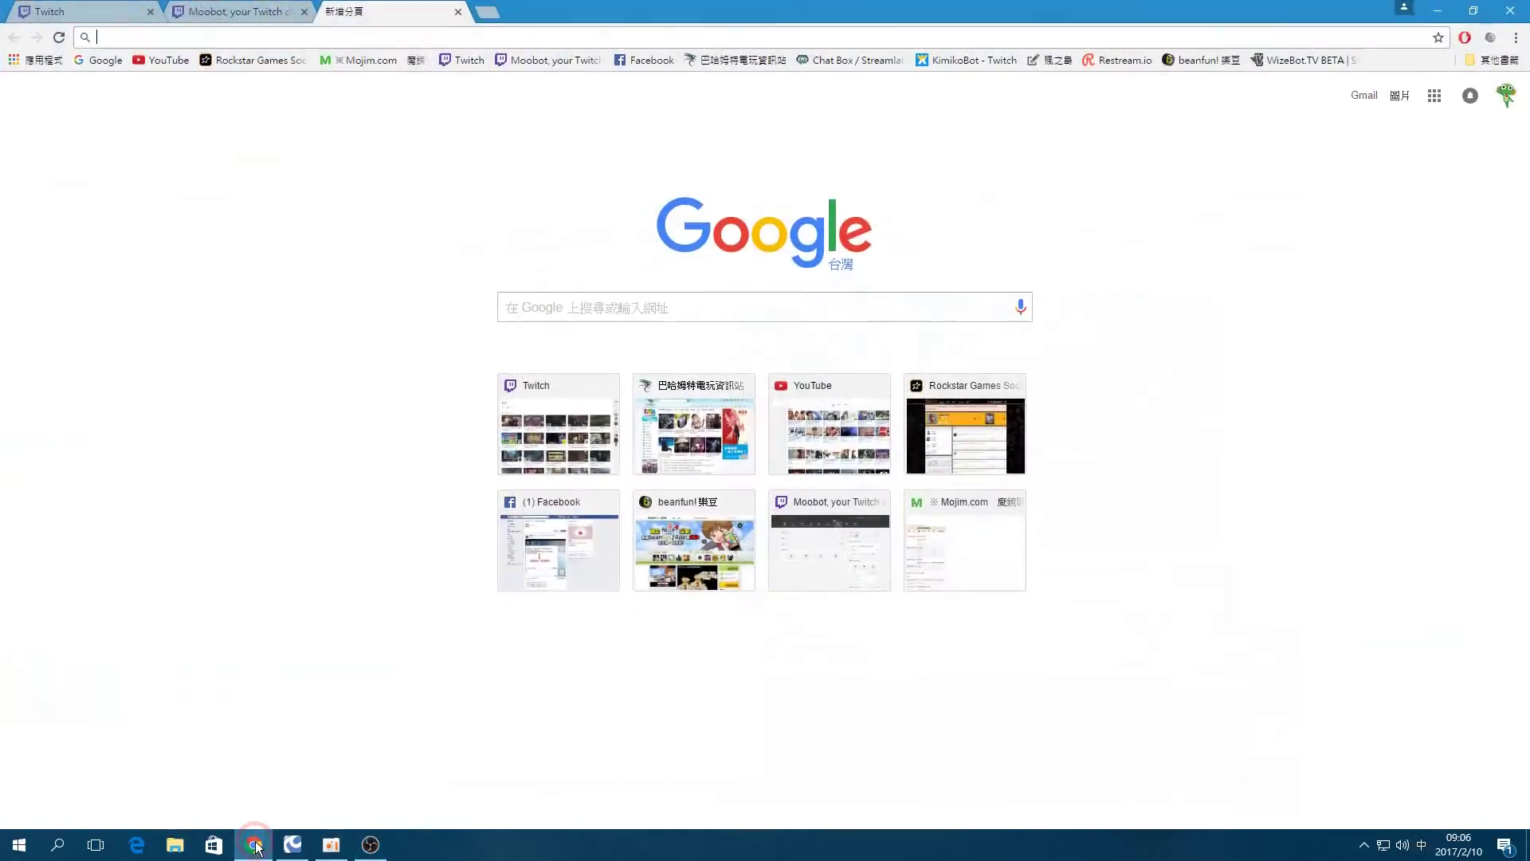
pyautogui.click(1473, 10)
pyautogui.moveTo(866, 31); pyautogui.dragTo(878, 123)
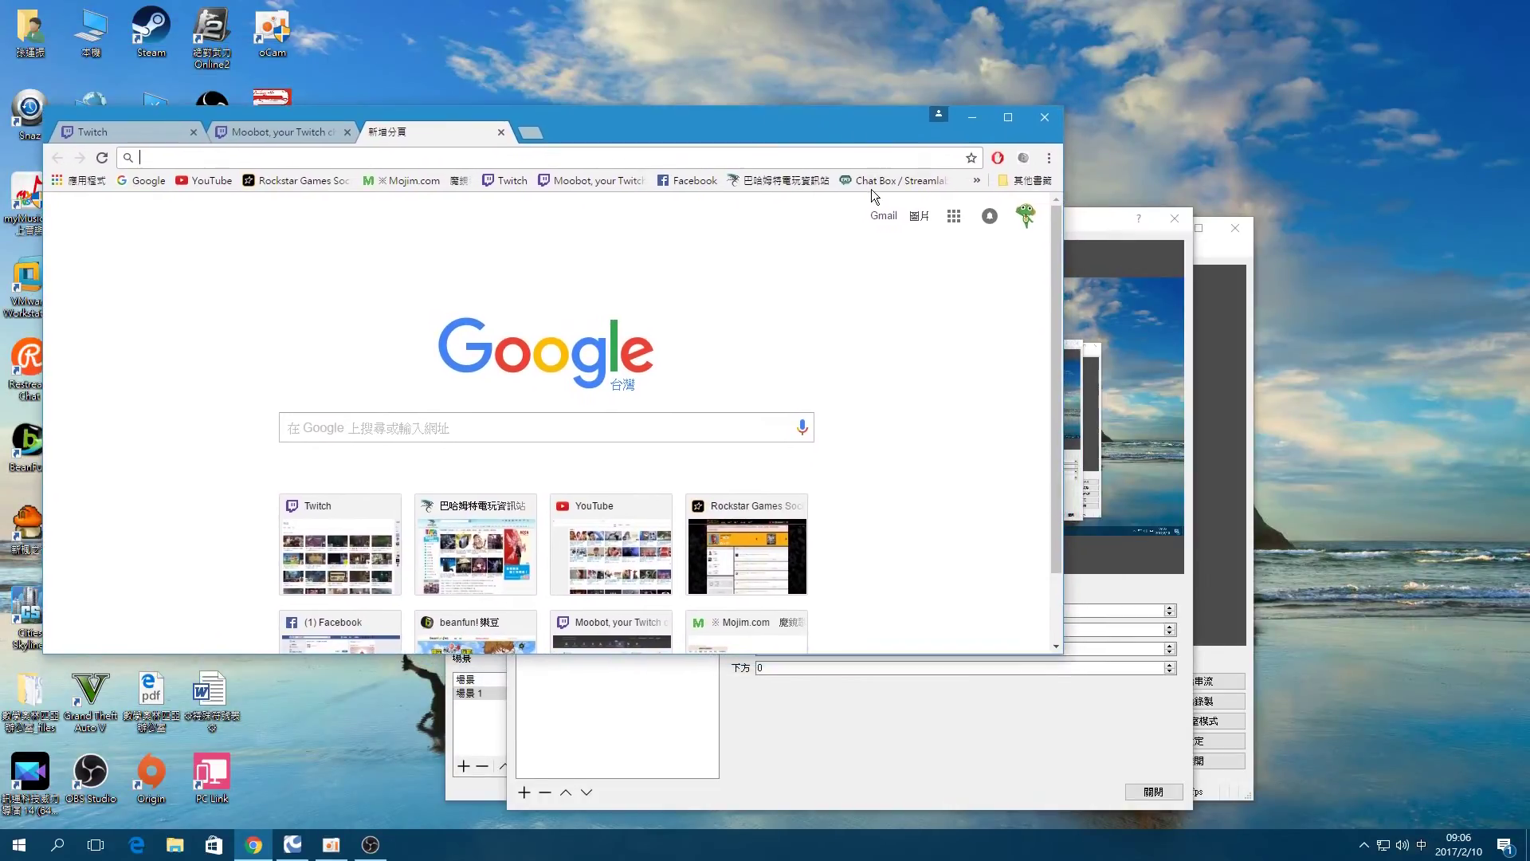
pyautogui.click(1006, 119)
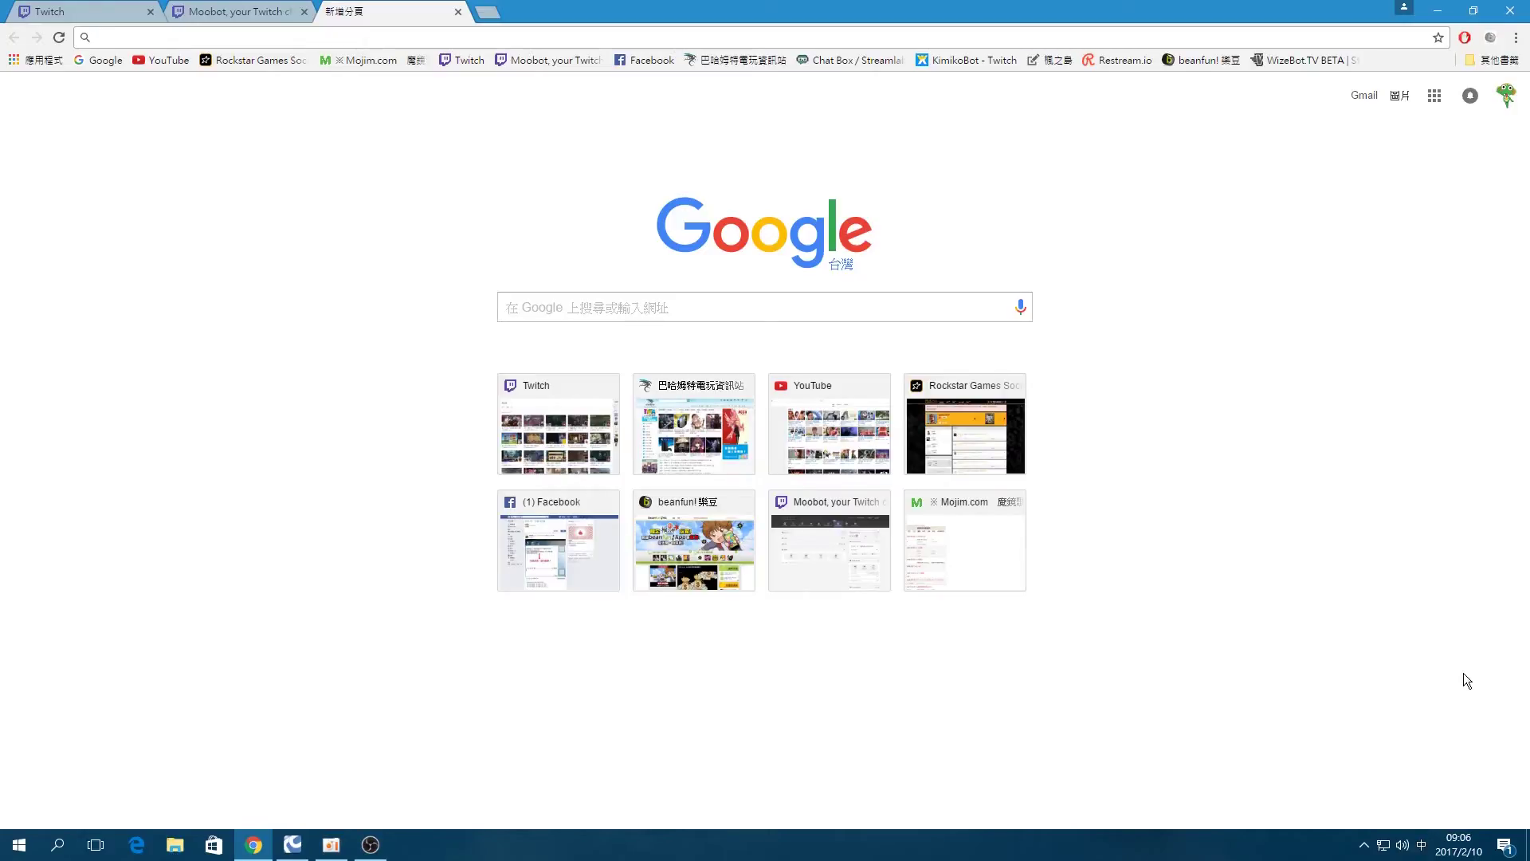
pyautogui.click(1473, 11)
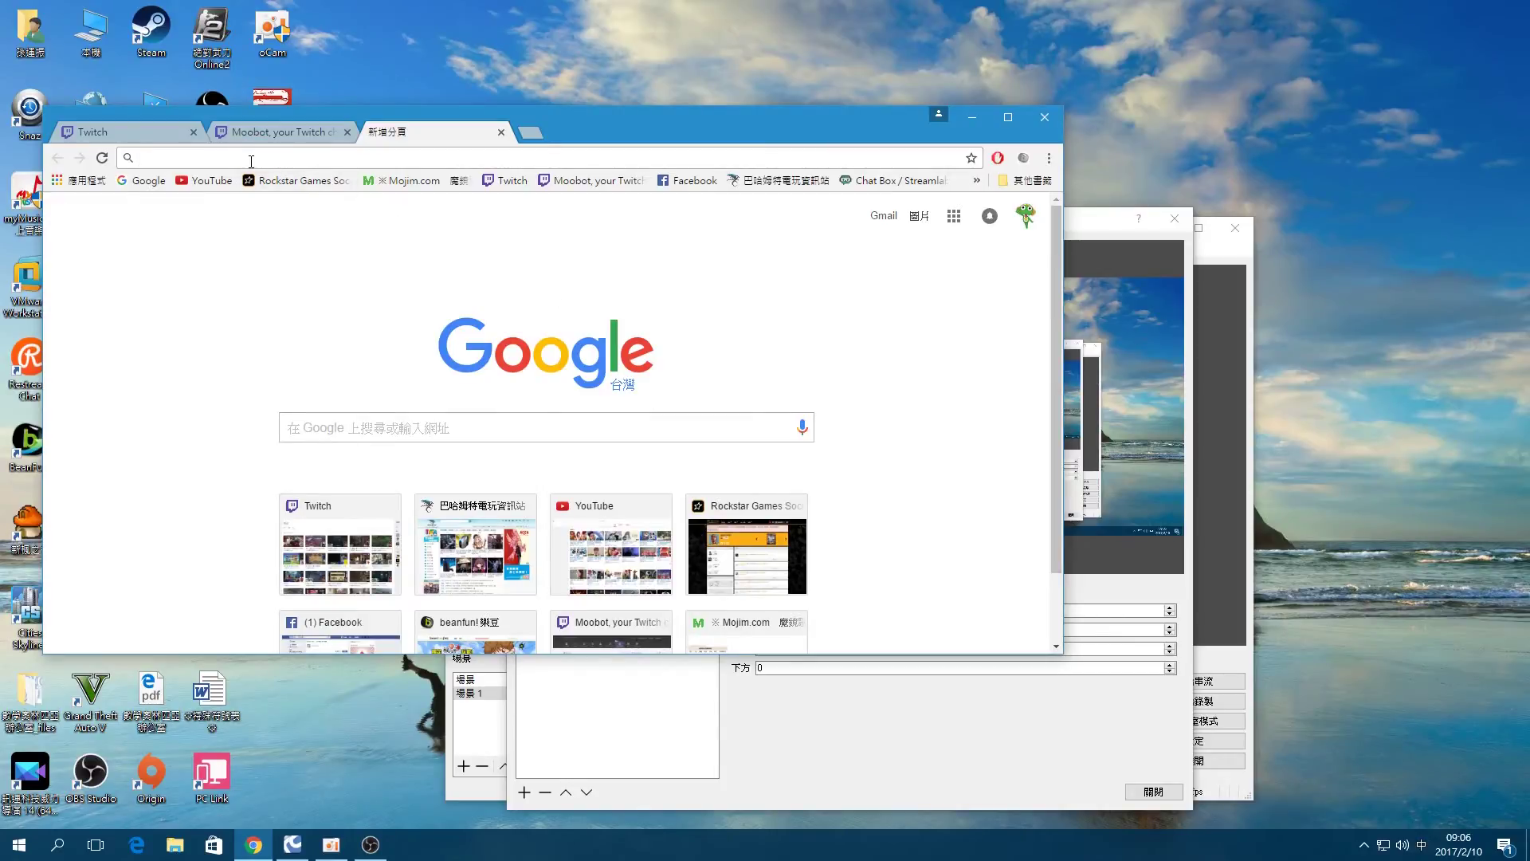
# Open slither.io in the new tab and make the browser window narrower and slightly taller
pyautogui.write('ㄊㄨ')
pyautogui.press('BackSpace')
pyautogui.press('BackSpace')
pyautogui.write('ㄋㄛ')
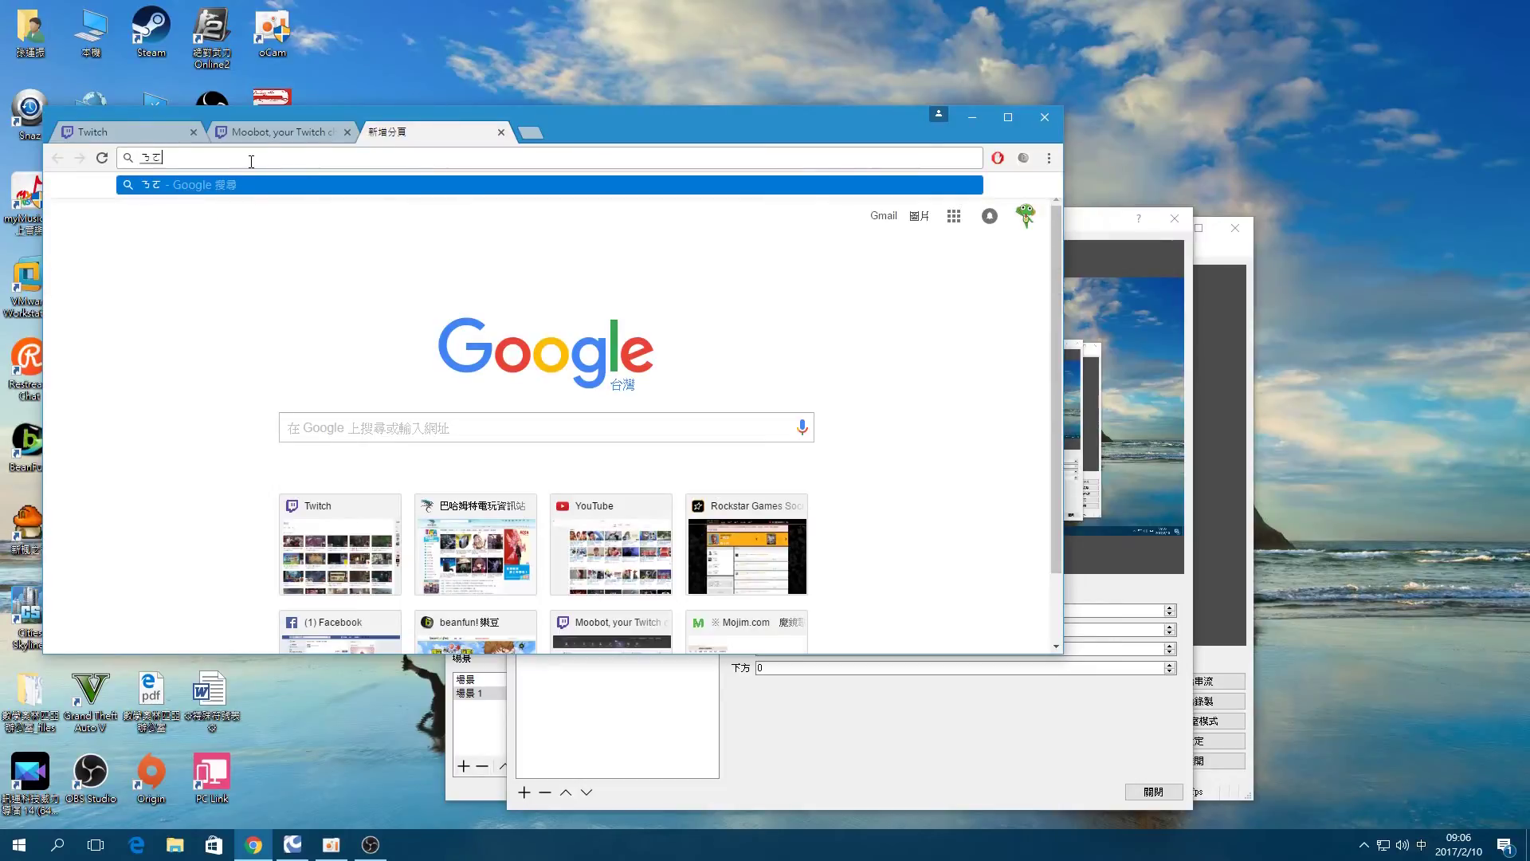
pyautogui.press('BackSpace')
pyautogui.press('BackSpace')
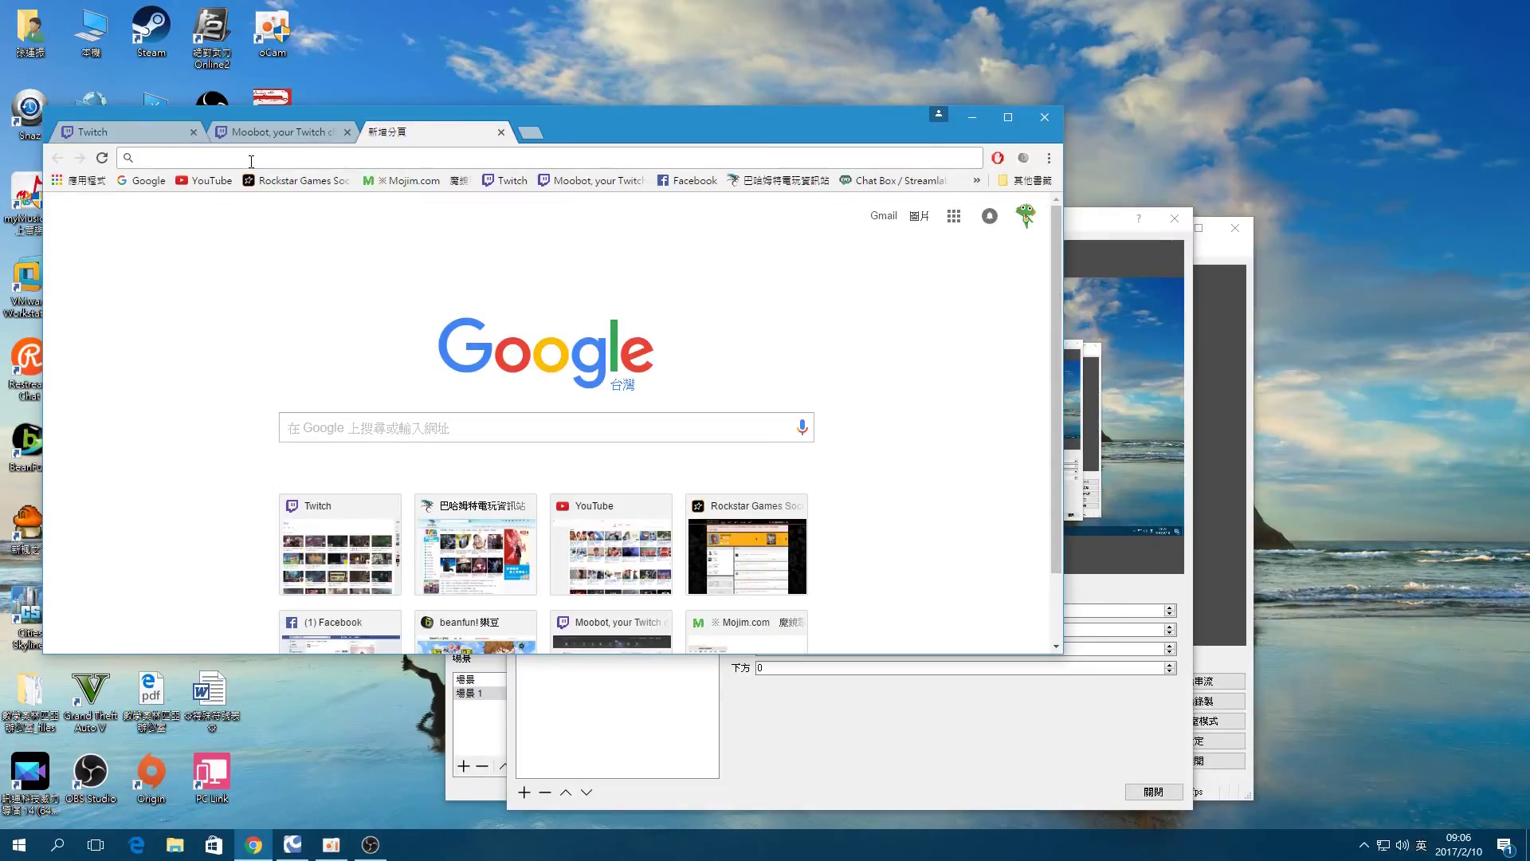
pyautogui.write('sl')
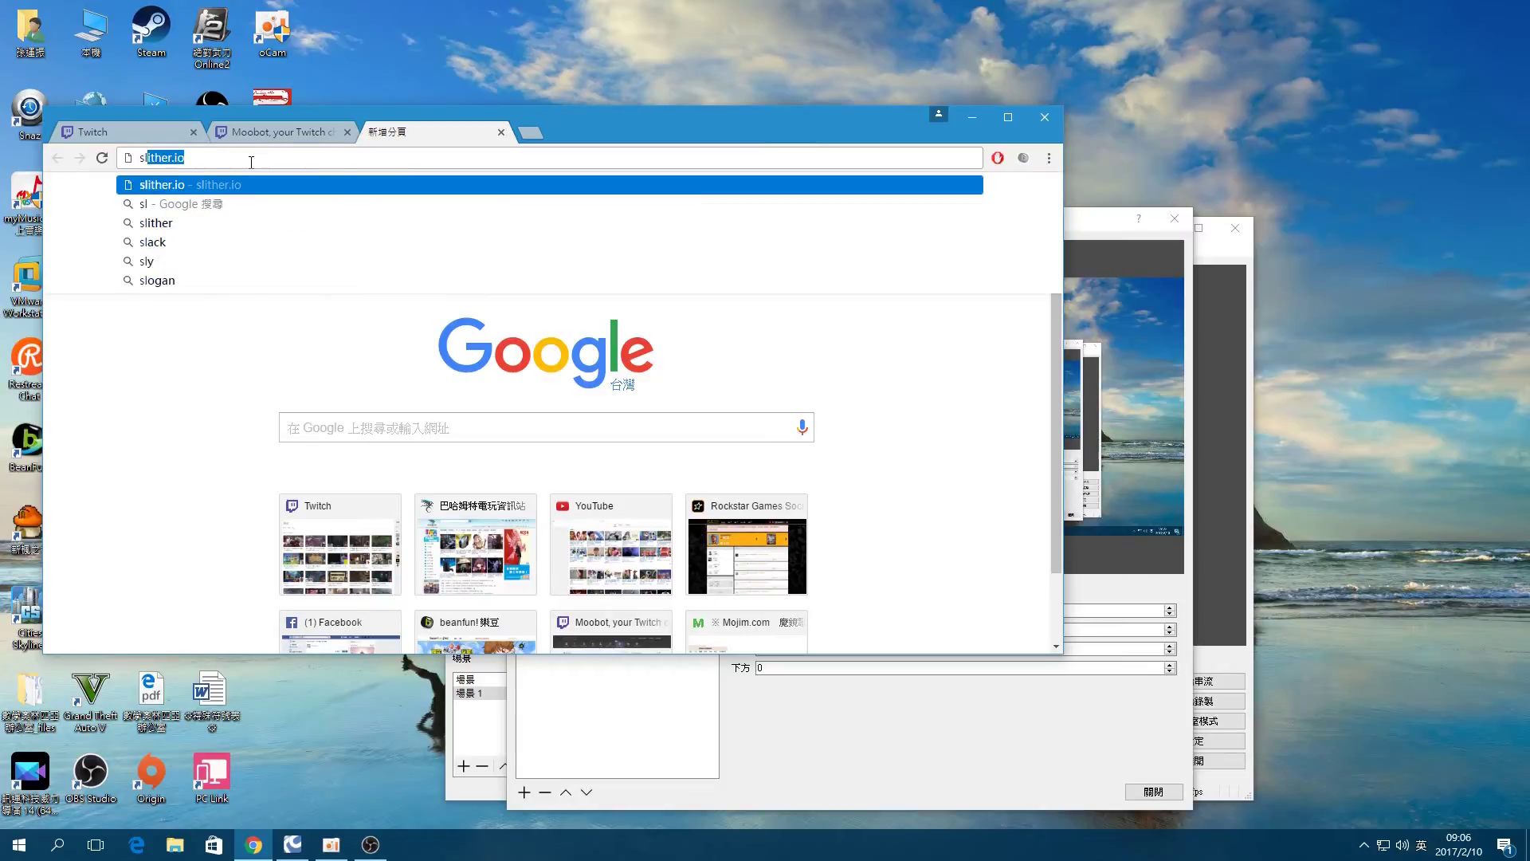
pyautogui.press('Return')
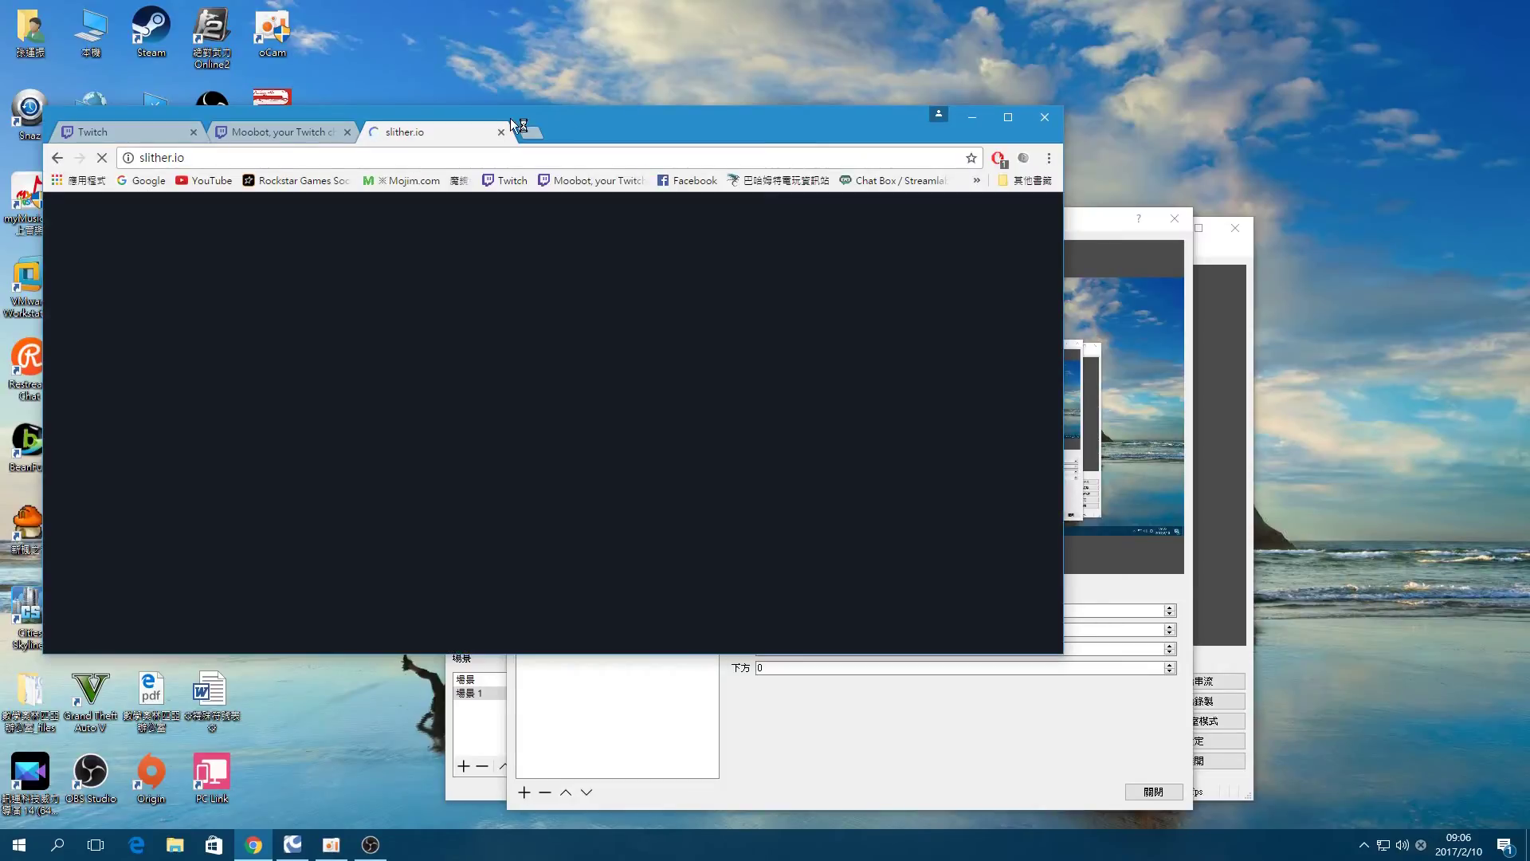
pyautogui.moveTo(1063, 144); pyautogui.dragTo(848, 461)
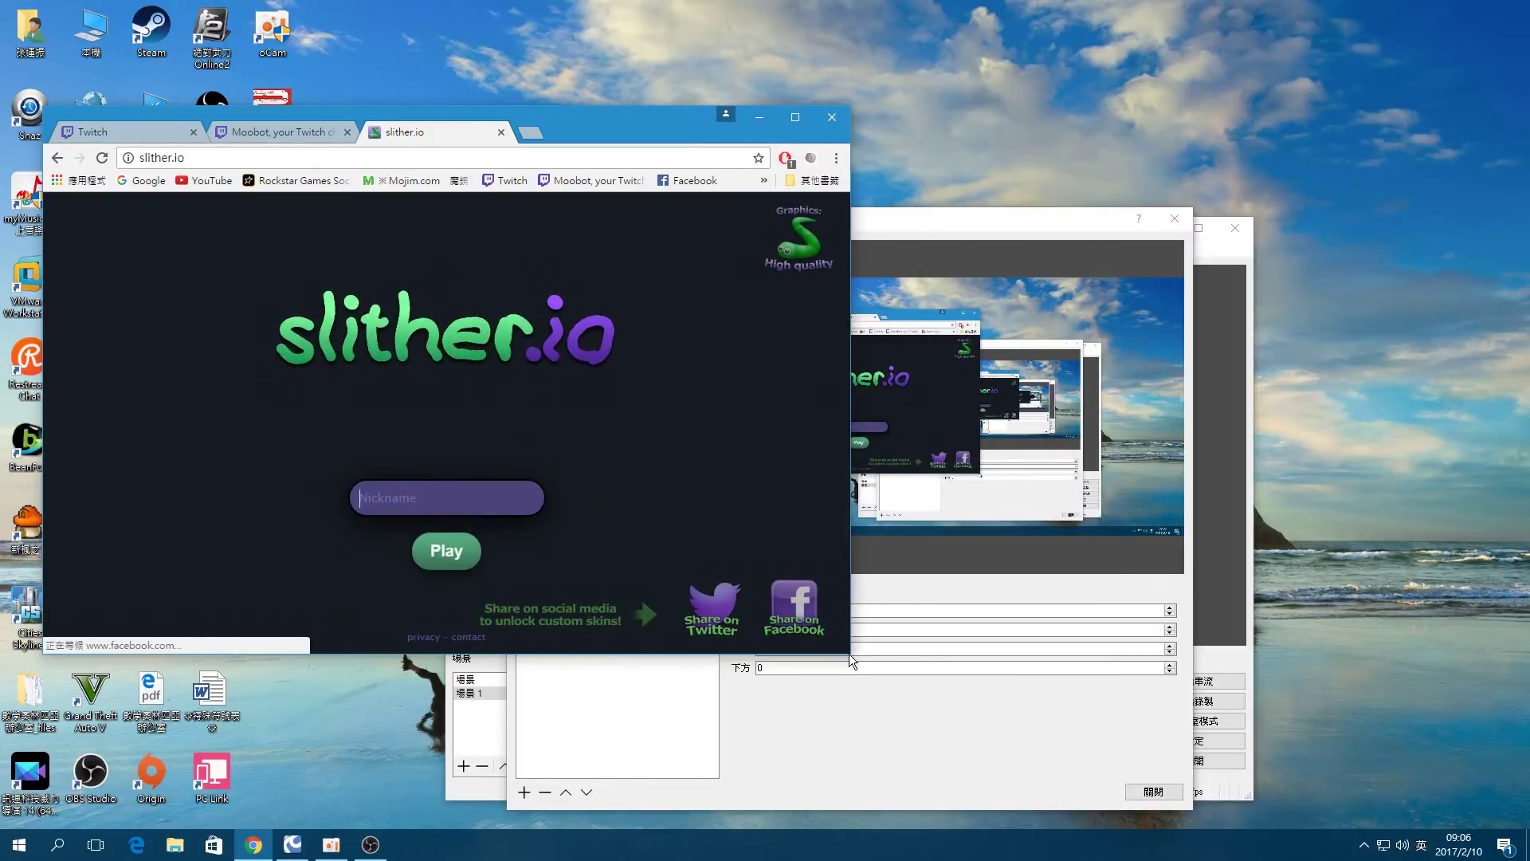
pyautogui.moveTo(850, 655); pyautogui.dragTo(851, 672)
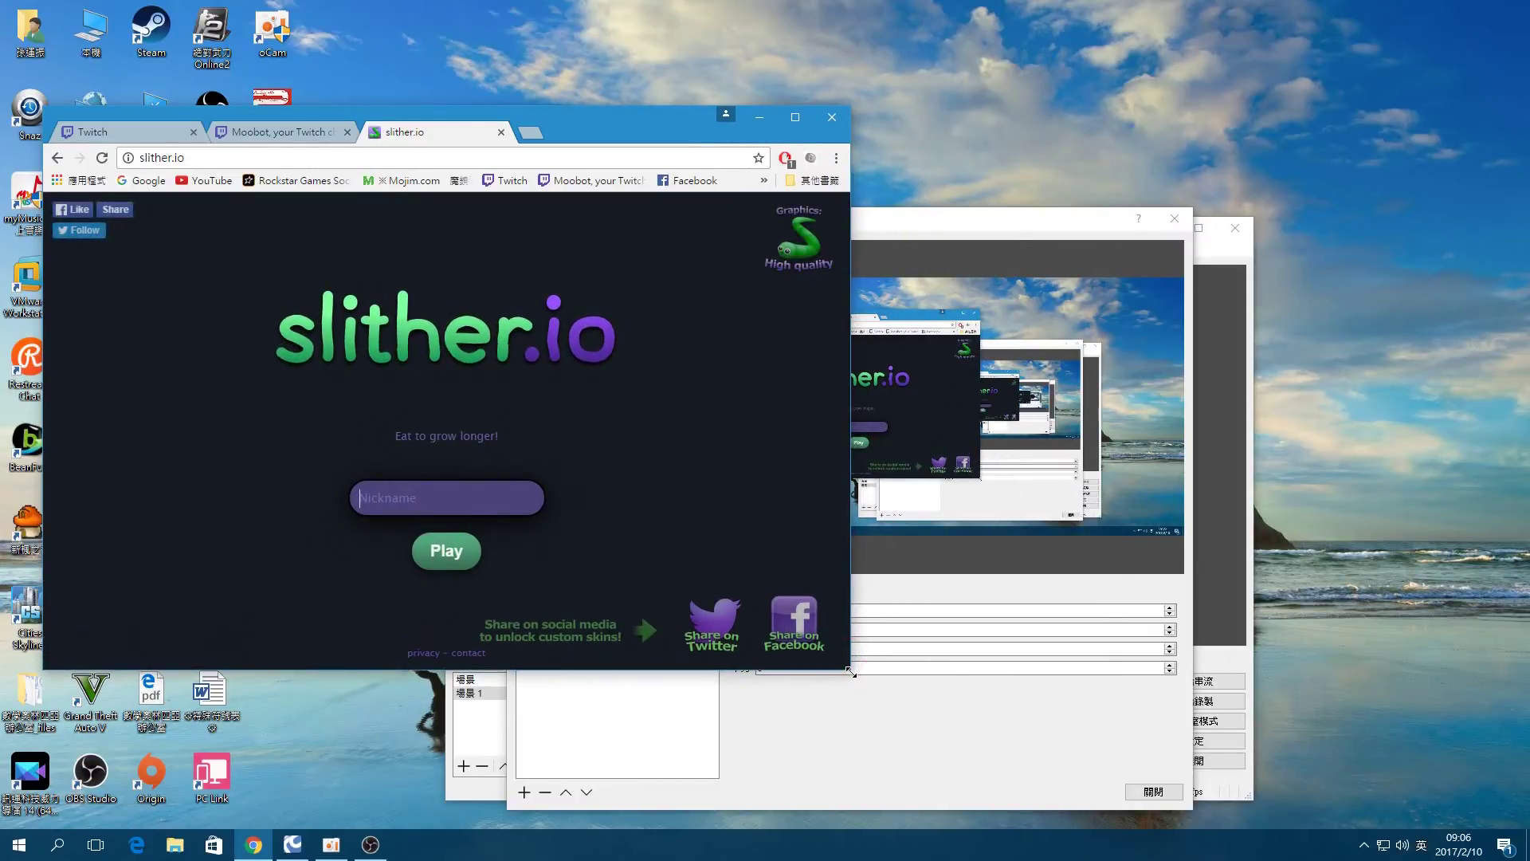
# Return to OBS and move its filter window and main window aside to uncover more of the slither.io page
pyautogui.click(895, 782)
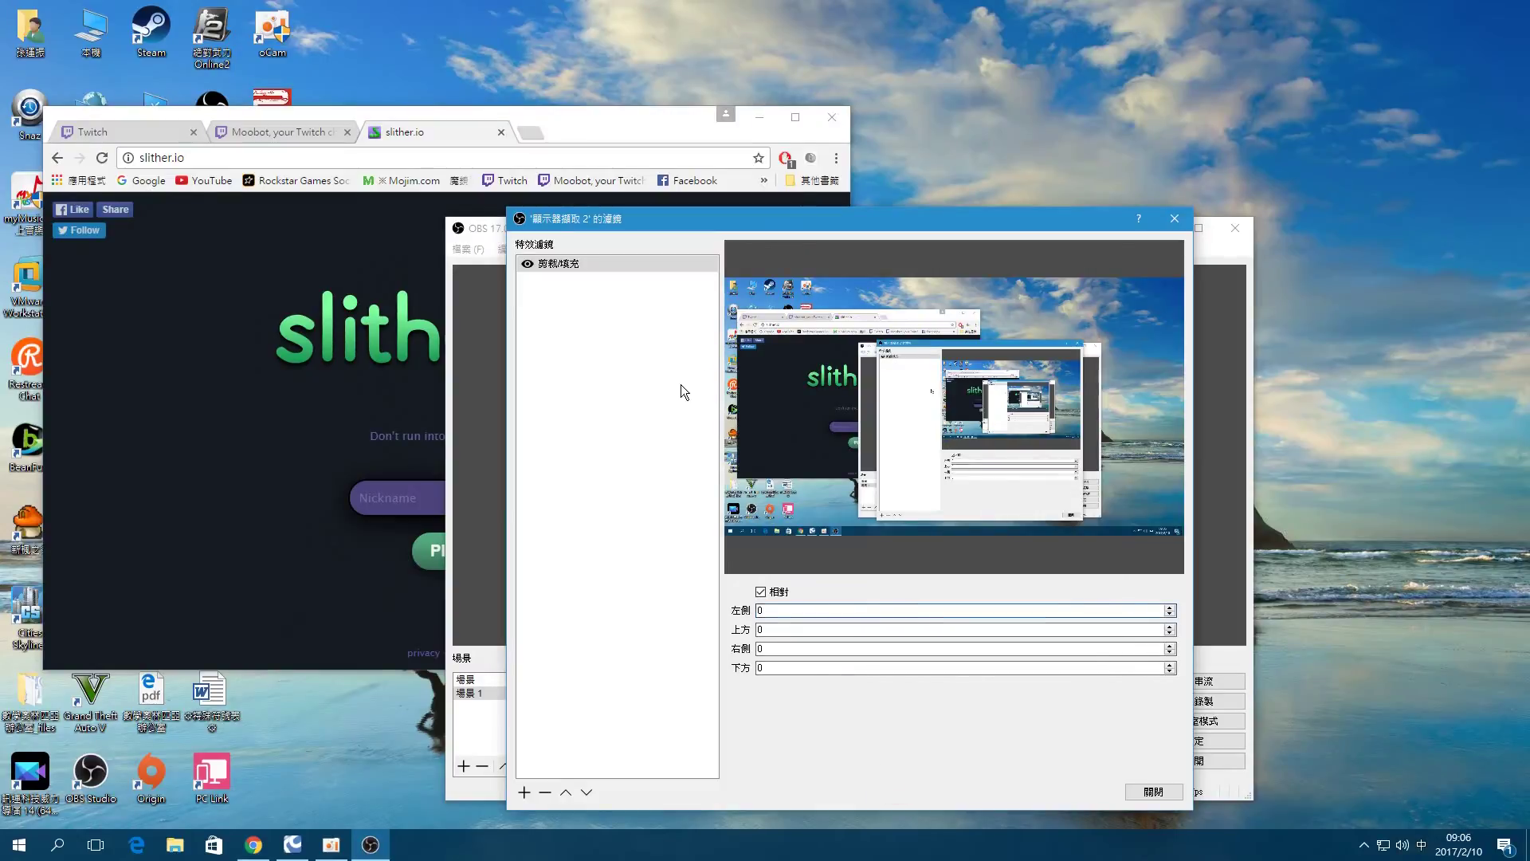
pyautogui.moveTo(693, 216); pyautogui.dragTo(787, 223)
pyautogui.moveTo(583, 232); pyautogui.dragTo(779, 229)
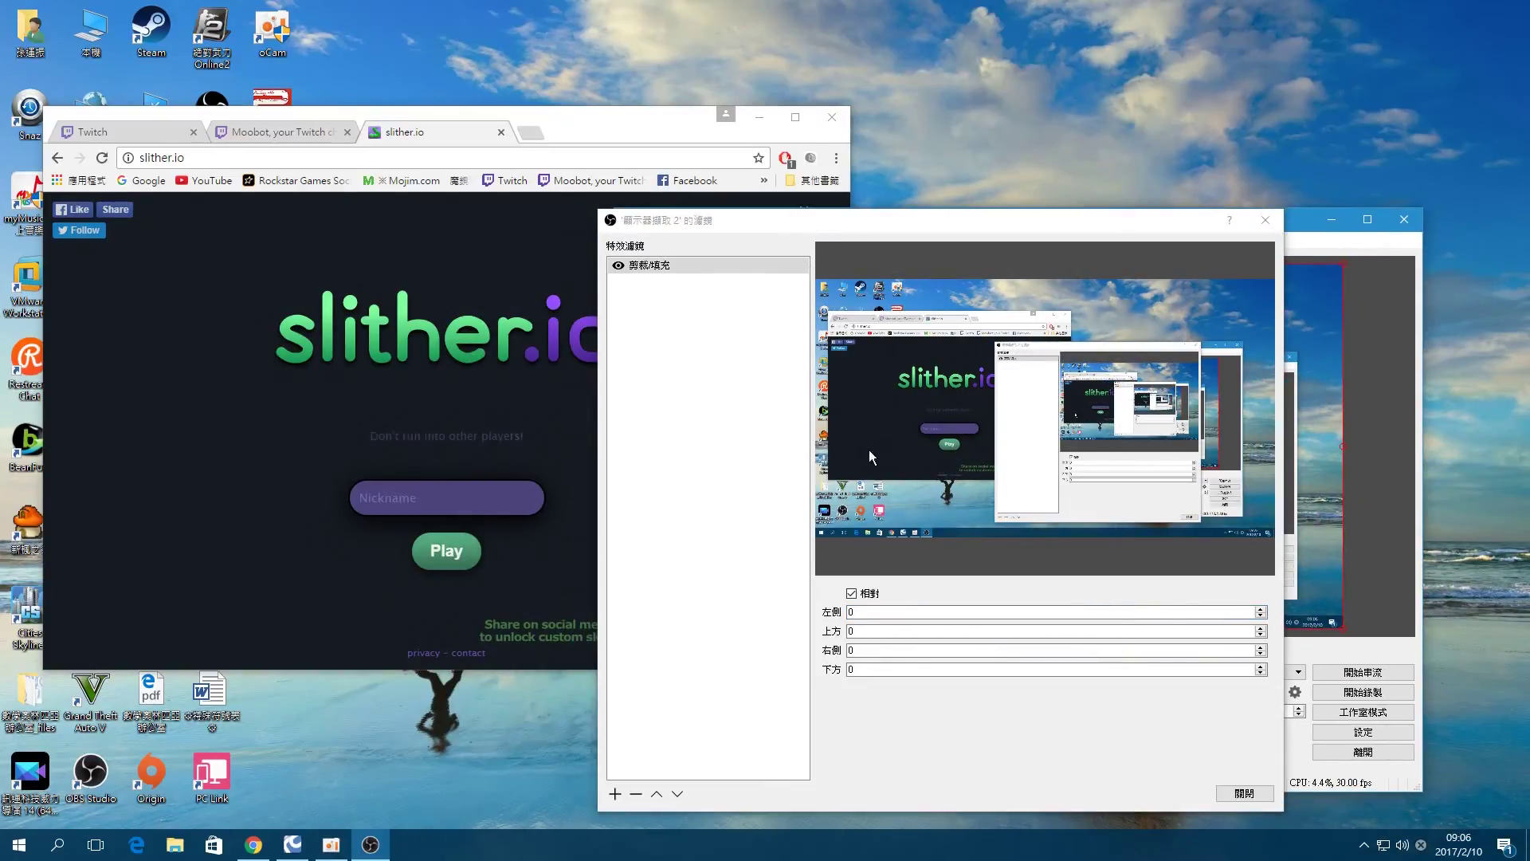
pyautogui.moveTo(920, 230)
pyautogui.mouseDown()
pyautogui.moveTo(978, 213)
pyautogui.moveTo(983, 227)
pyautogui.moveTo(935, 240)
pyautogui.mouseUp()
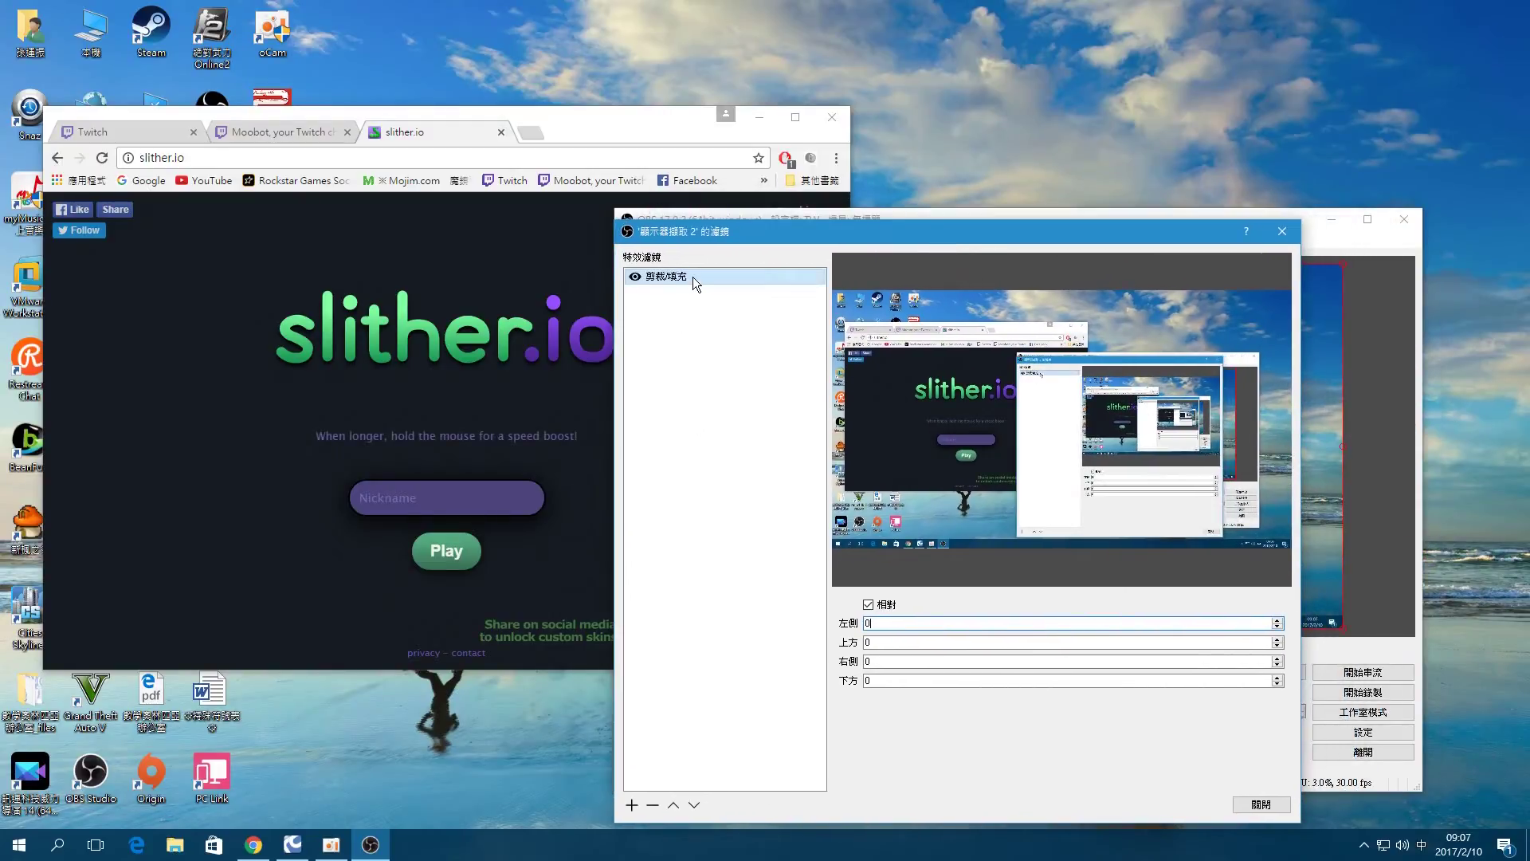
# Set the crop filter's 左側 (left) value to 50, and raise it in single steps to 54
pyautogui.click(898, 624)
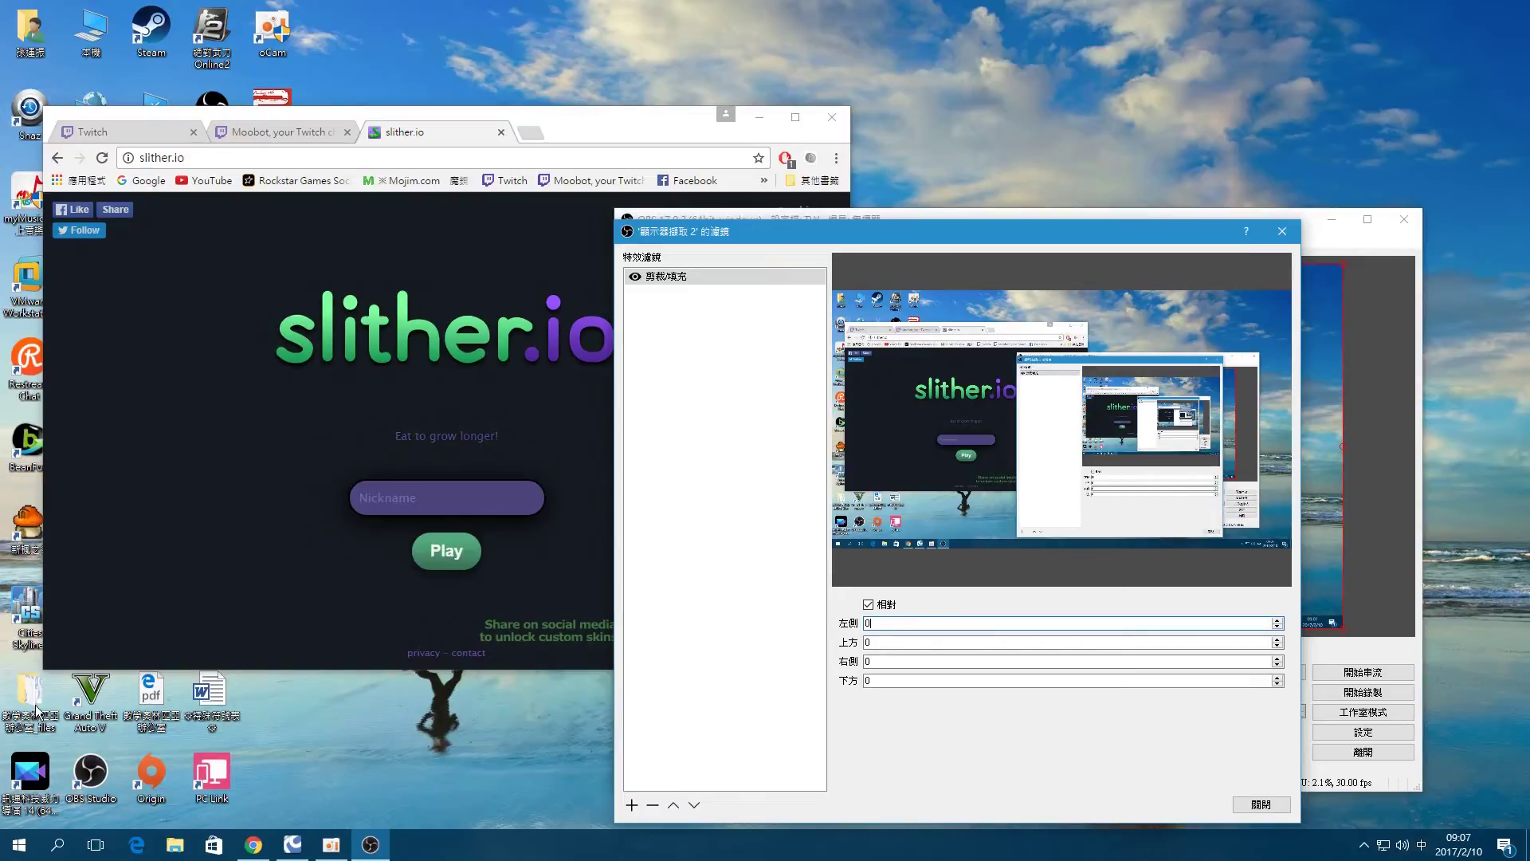
pyautogui.doubleClick(922, 625)
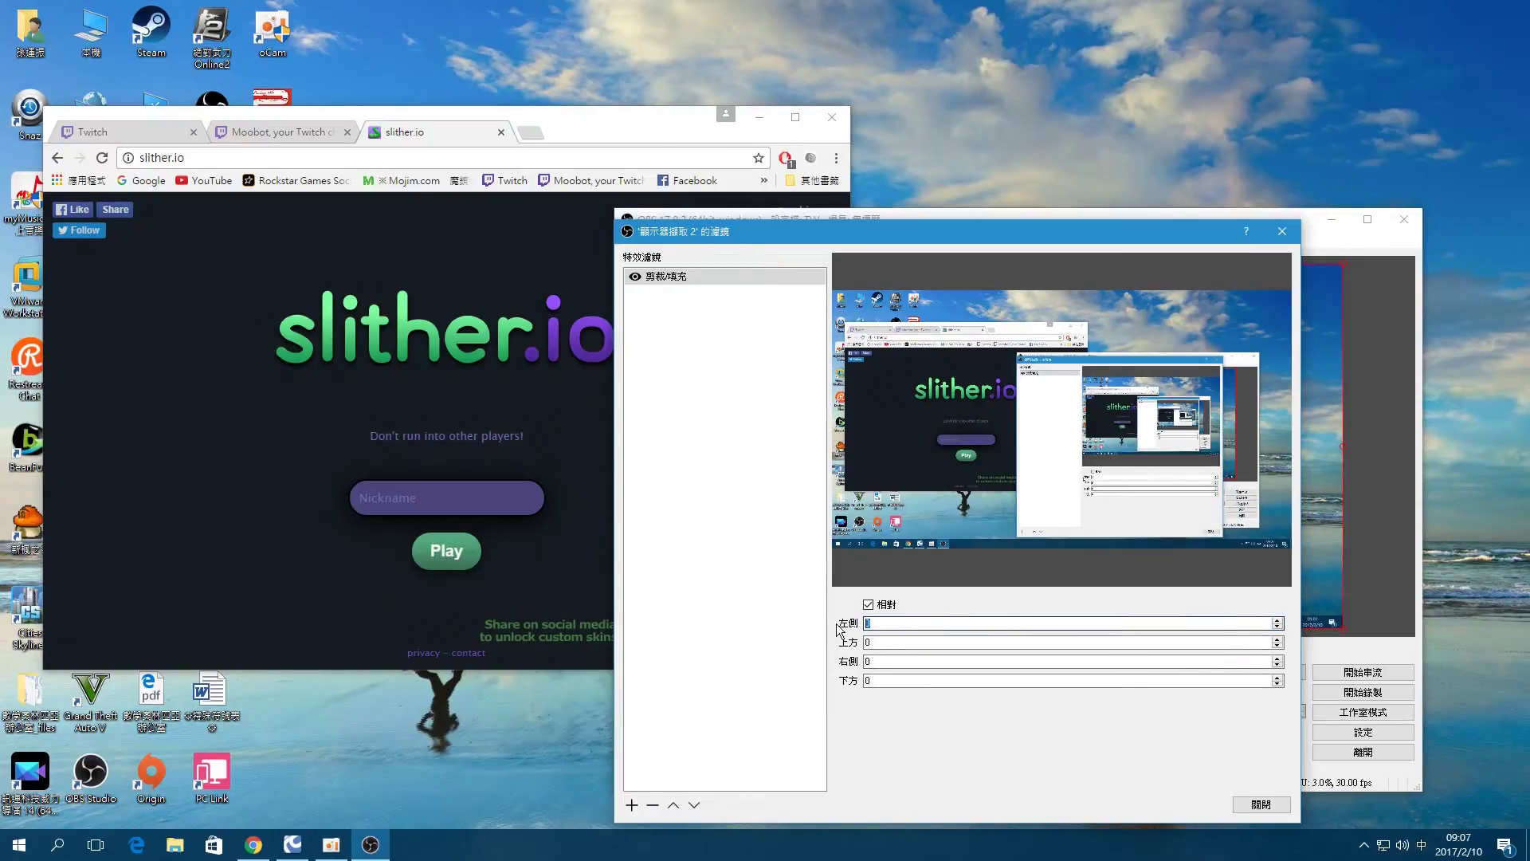
pyautogui.write('50')
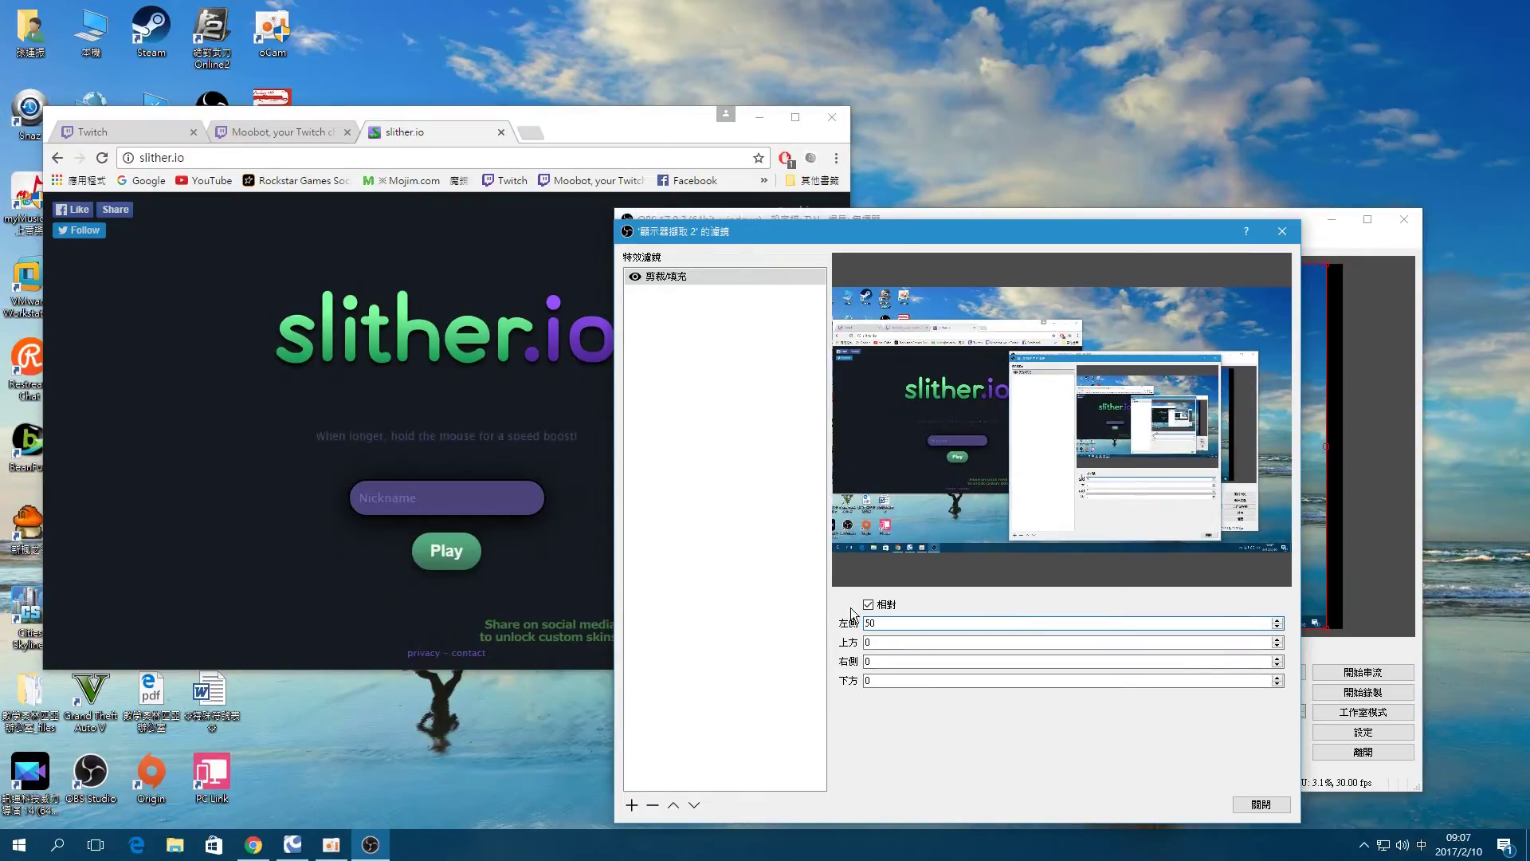
pyautogui.click(1278, 621)
pyautogui.click(1278, 621)
pyautogui.click(1277, 621)
pyautogui.click(1277, 620)
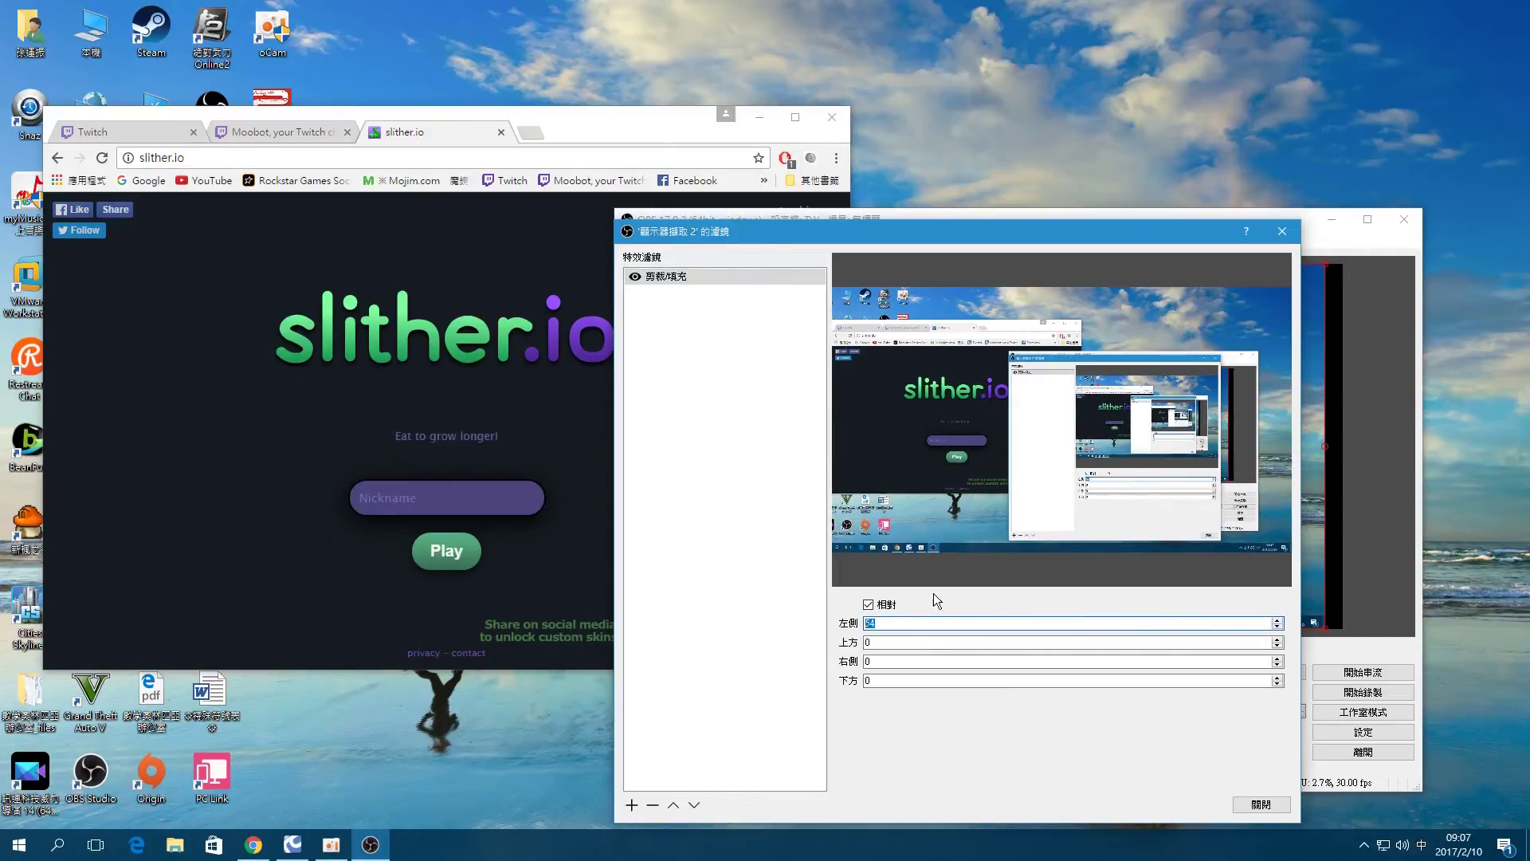
# Set the crop filter's 上方 (top) value to 250, and fine-tune it down to 244
pyautogui.write('200')
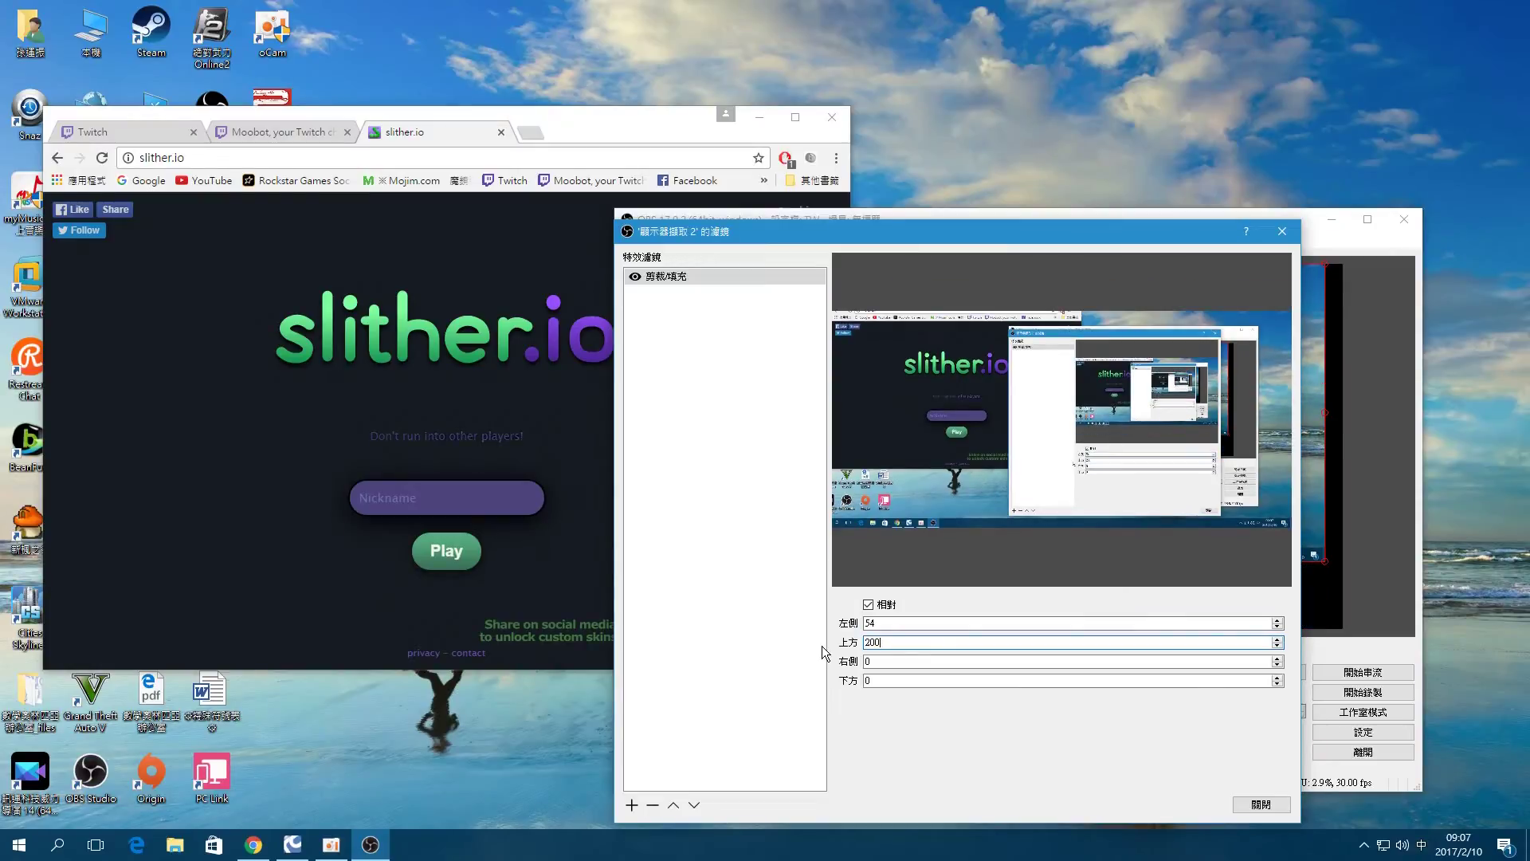
pyautogui.press('BackSpace')
pyautogui.press('BackSpace')
pyautogui.write('50')
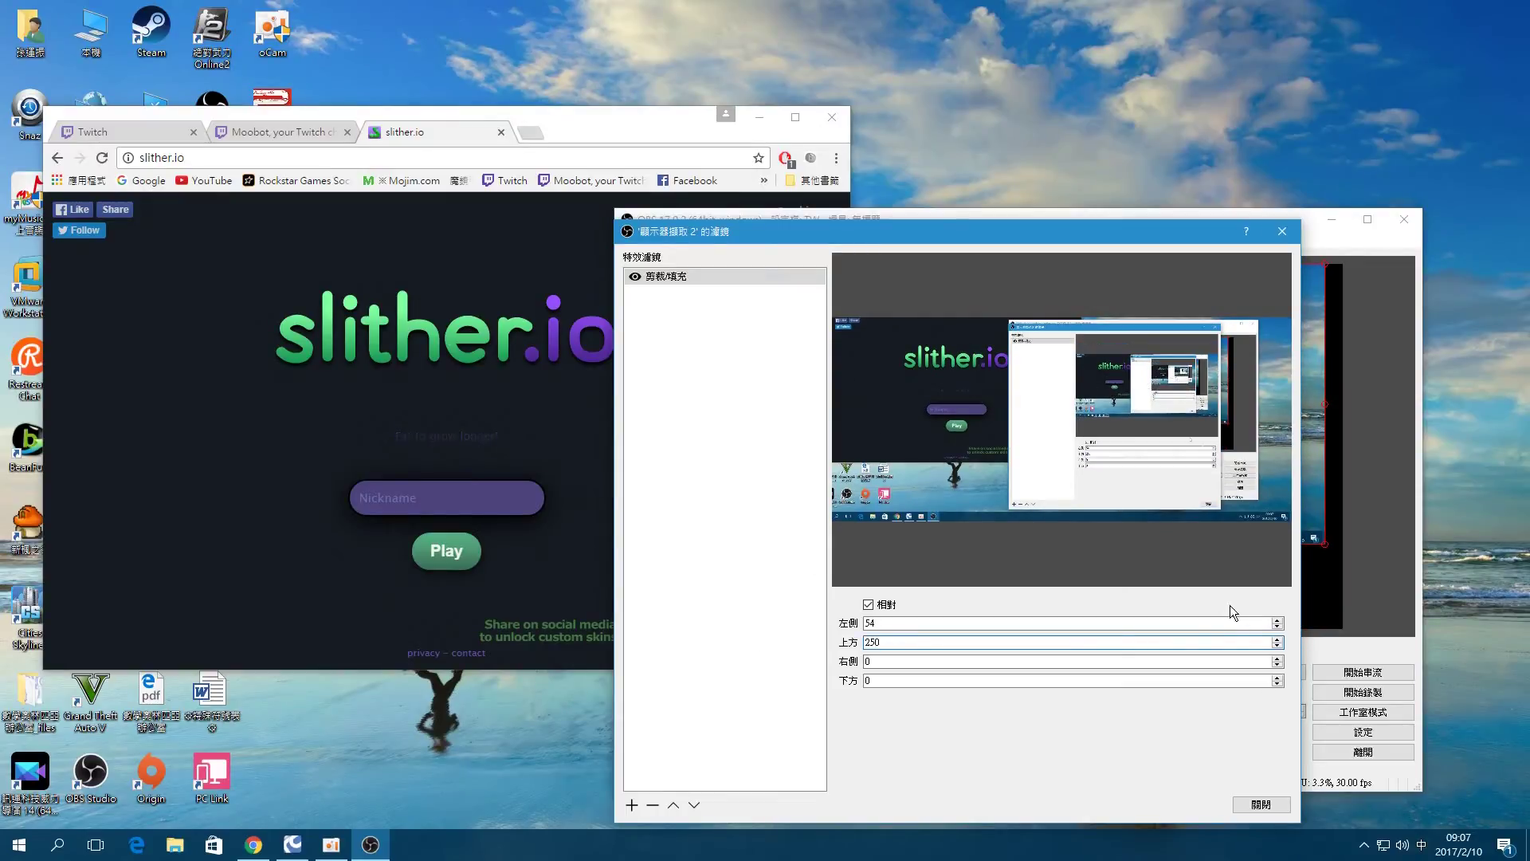
pyautogui.scroll(-6, 1278, 645)
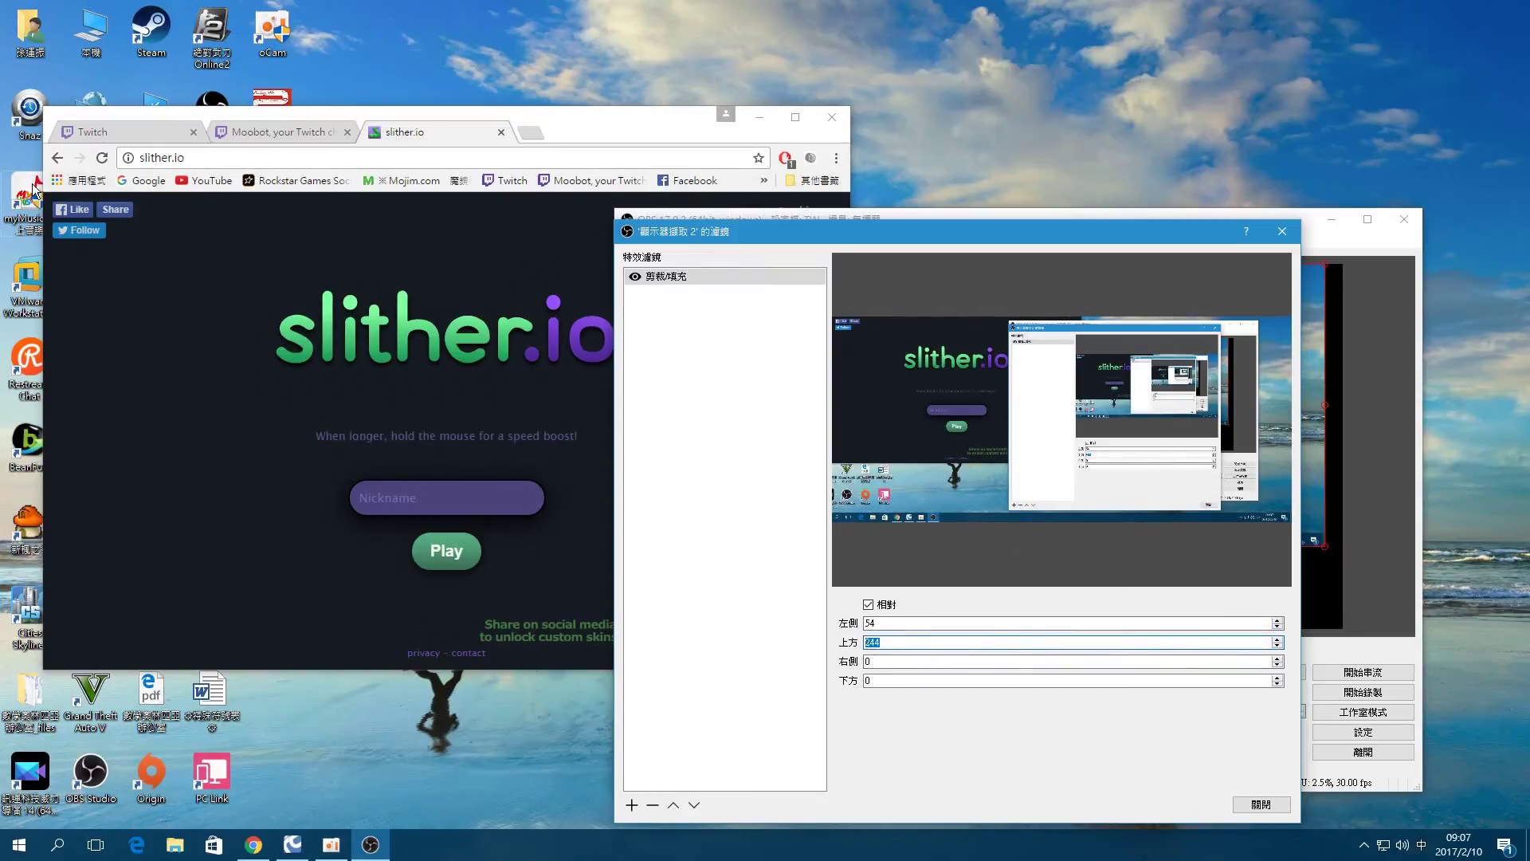
# Move the filter window and the main OBS window further away from the slither.io page
pyautogui.moveTo(868, 229); pyautogui.dragTo(957, 297)
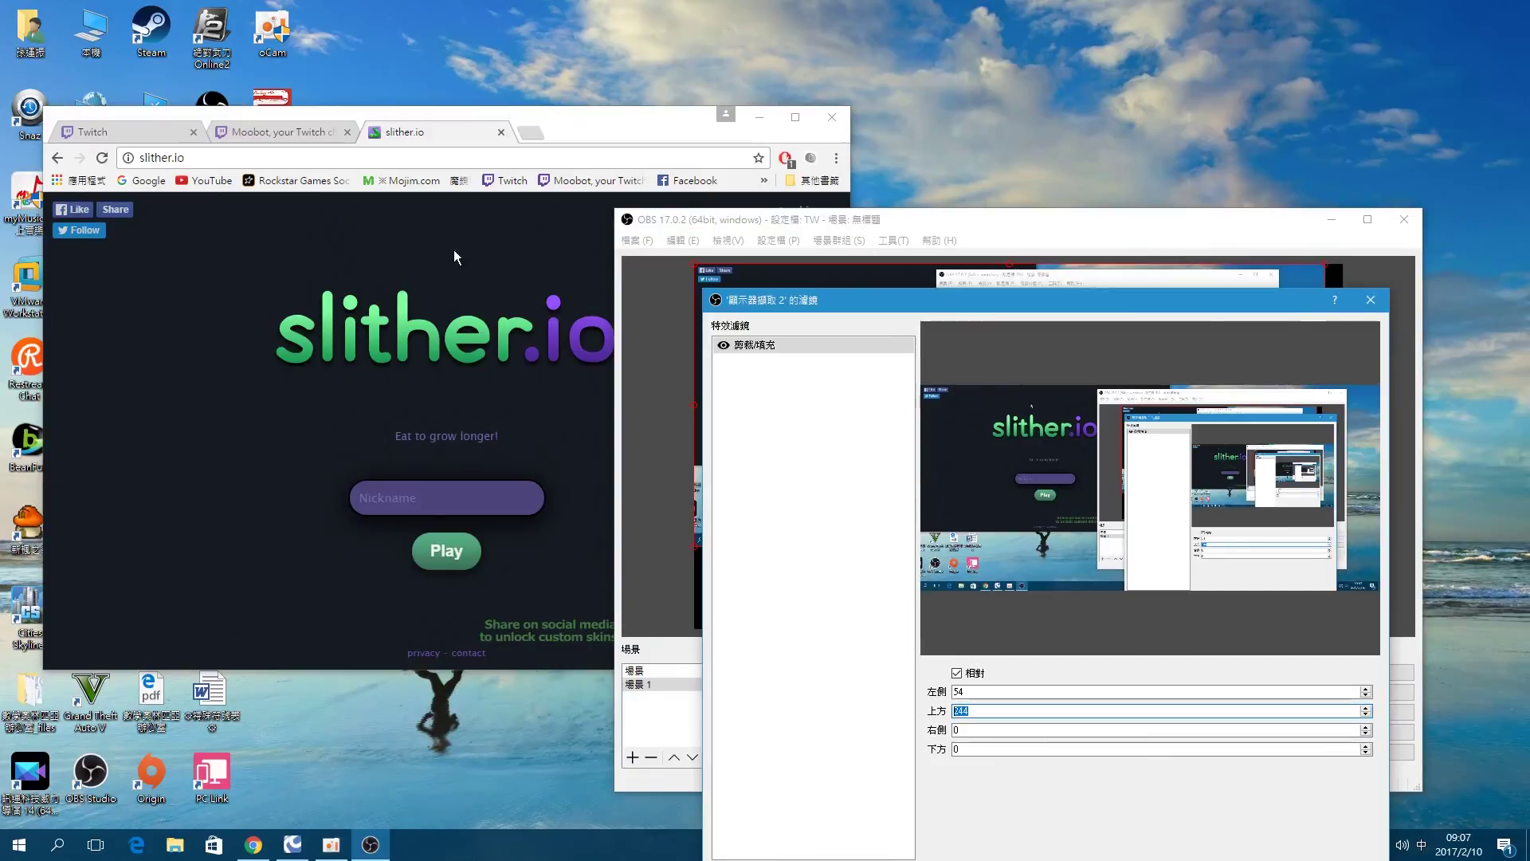
pyautogui.moveTo(868, 226); pyautogui.dragTo(1119, 202)
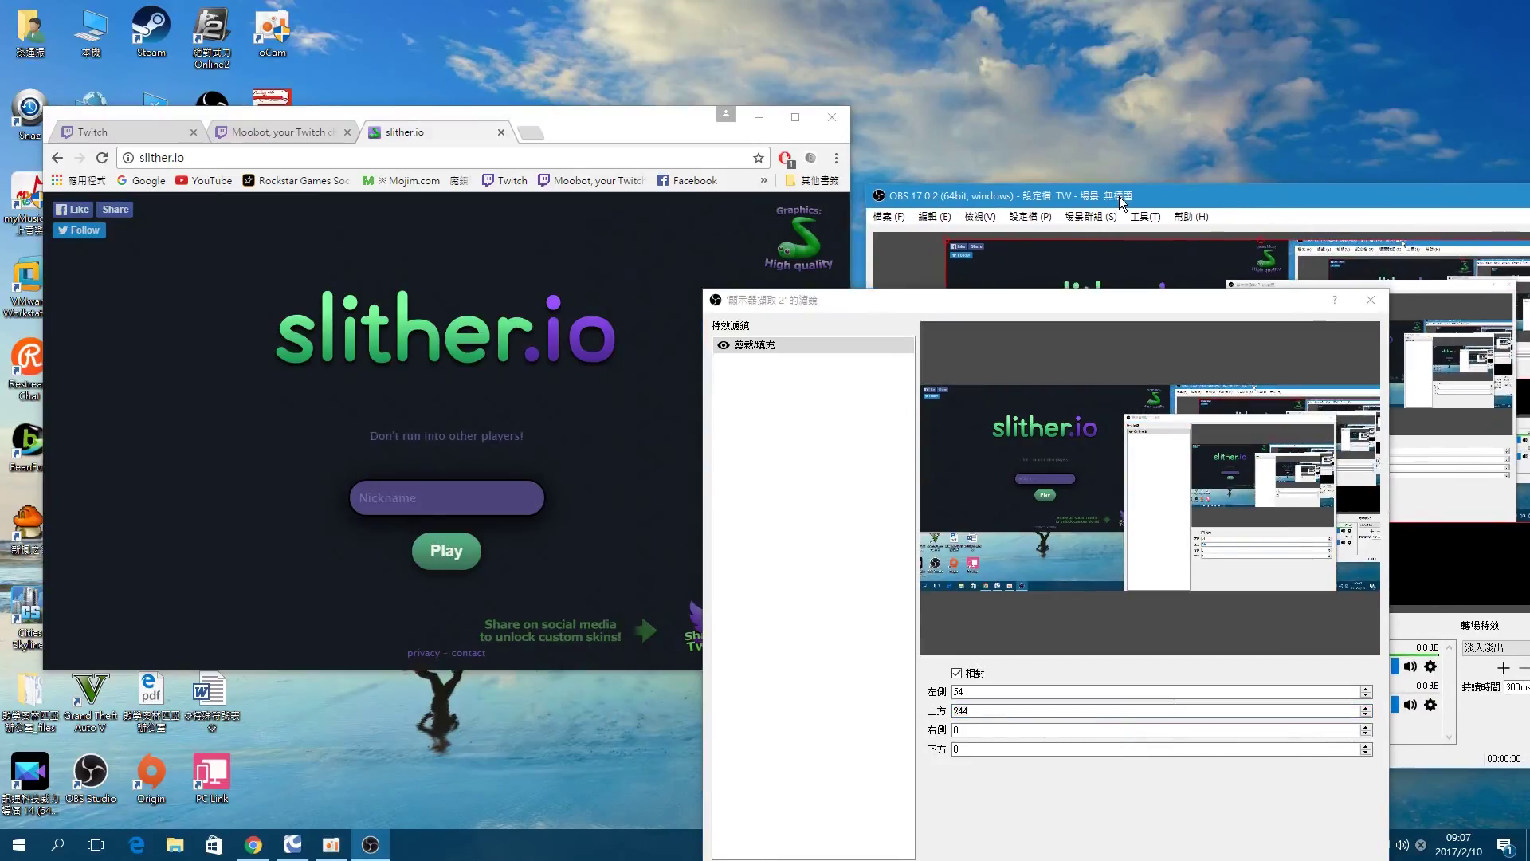